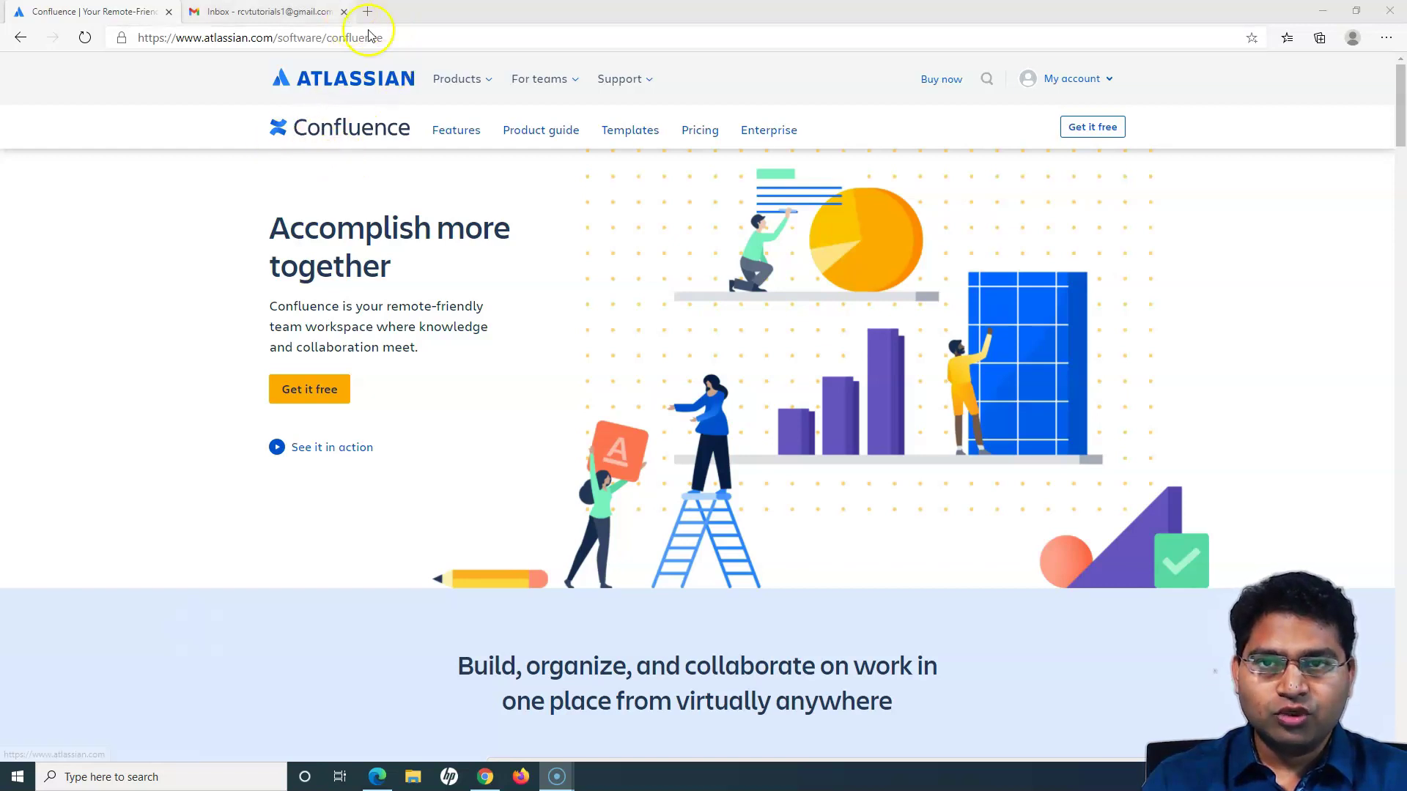
# Step: Search Google for "confluence" and open Atlassian's Confluence product page from the non-advertised results
pyautogui.click(388, 38)
pyautogui.write('google.com')
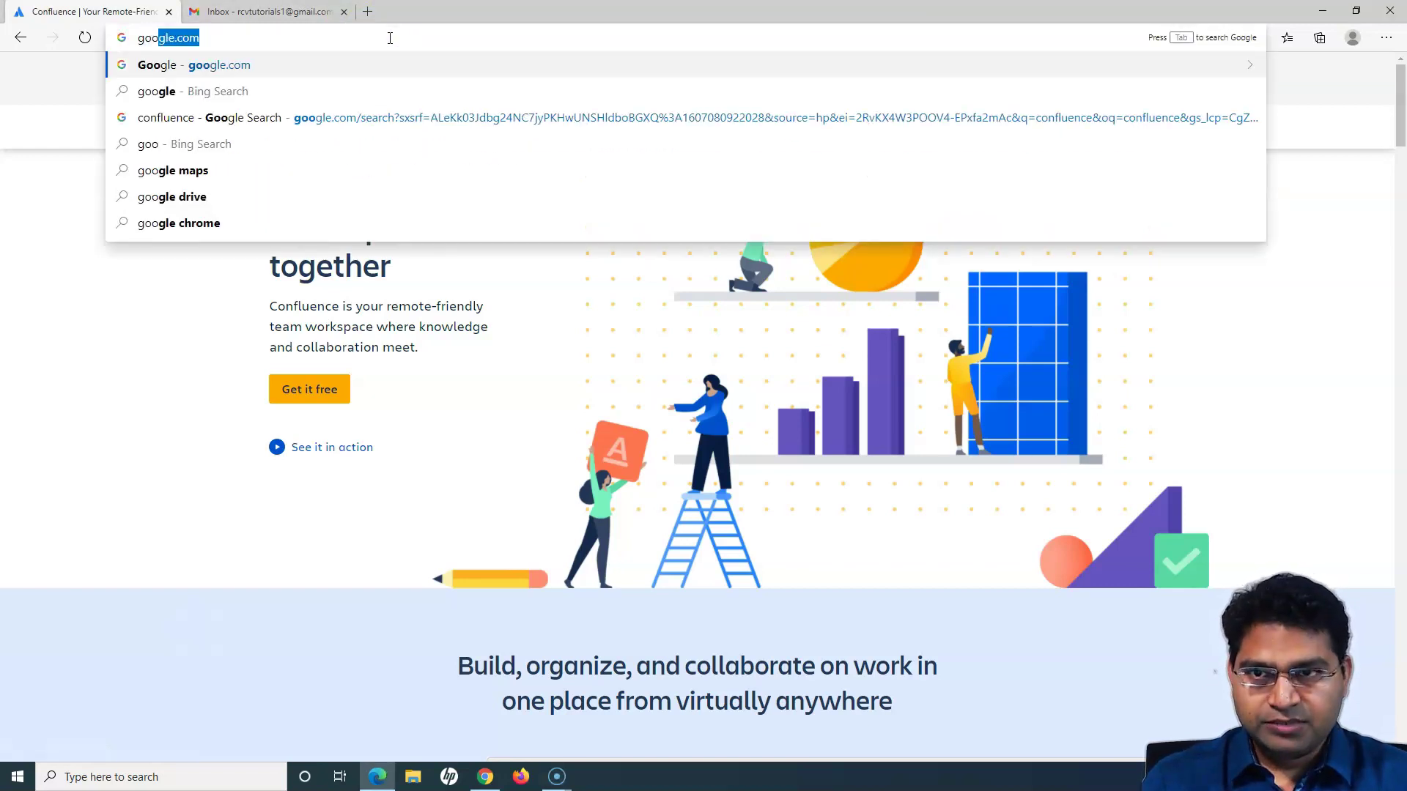
pyautogui.press('Return')
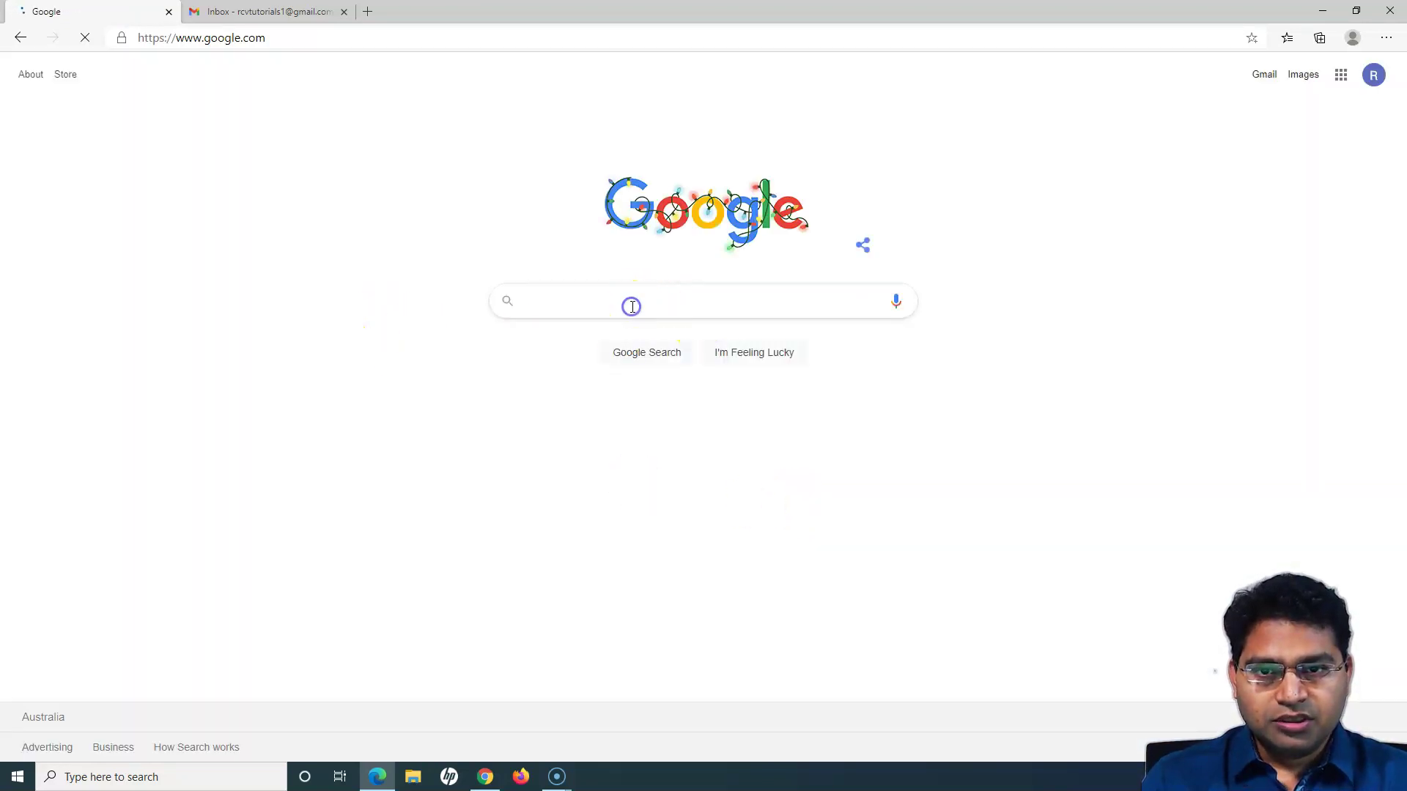
pyautogui.click(663, 302)
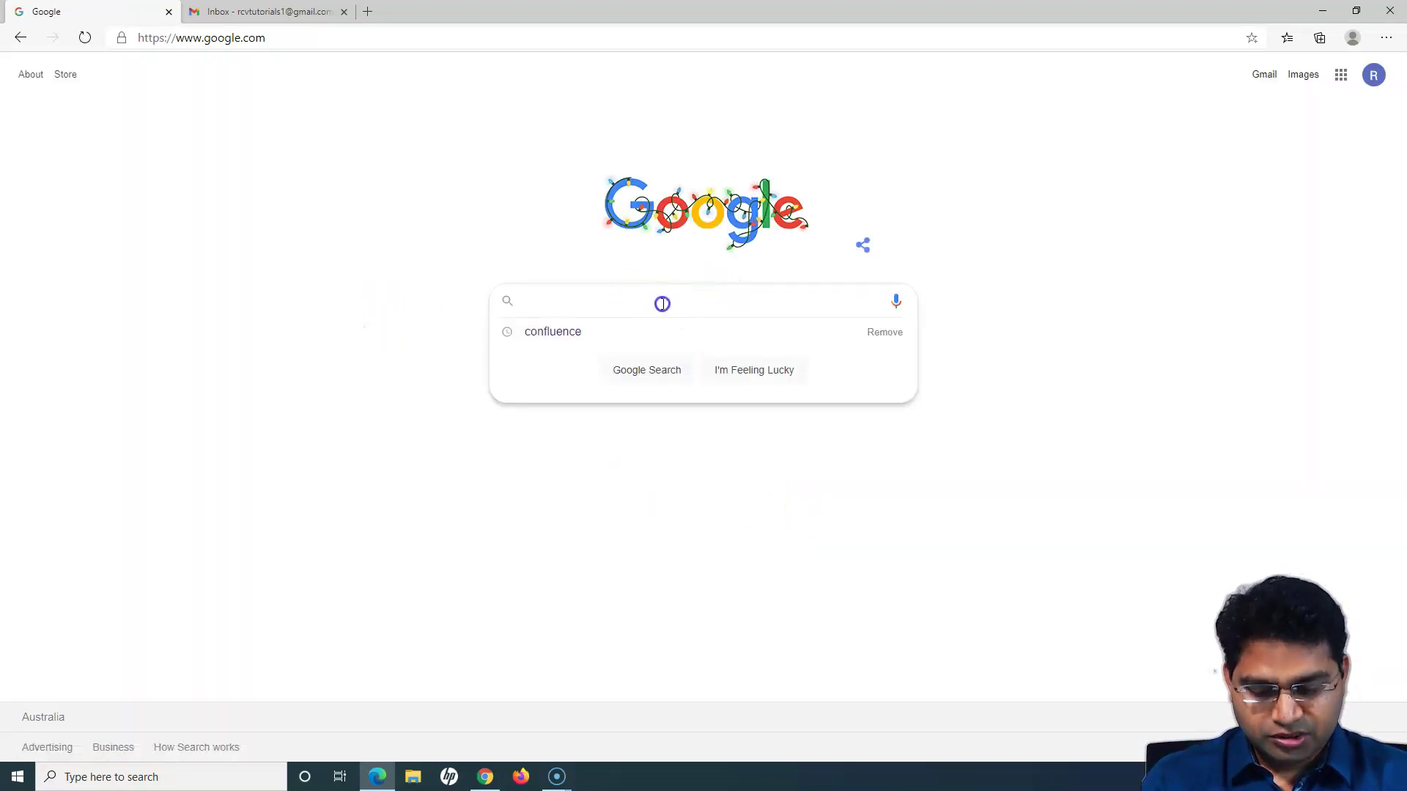
pyautogui.write('con')
pyautogui.click(530, 334)
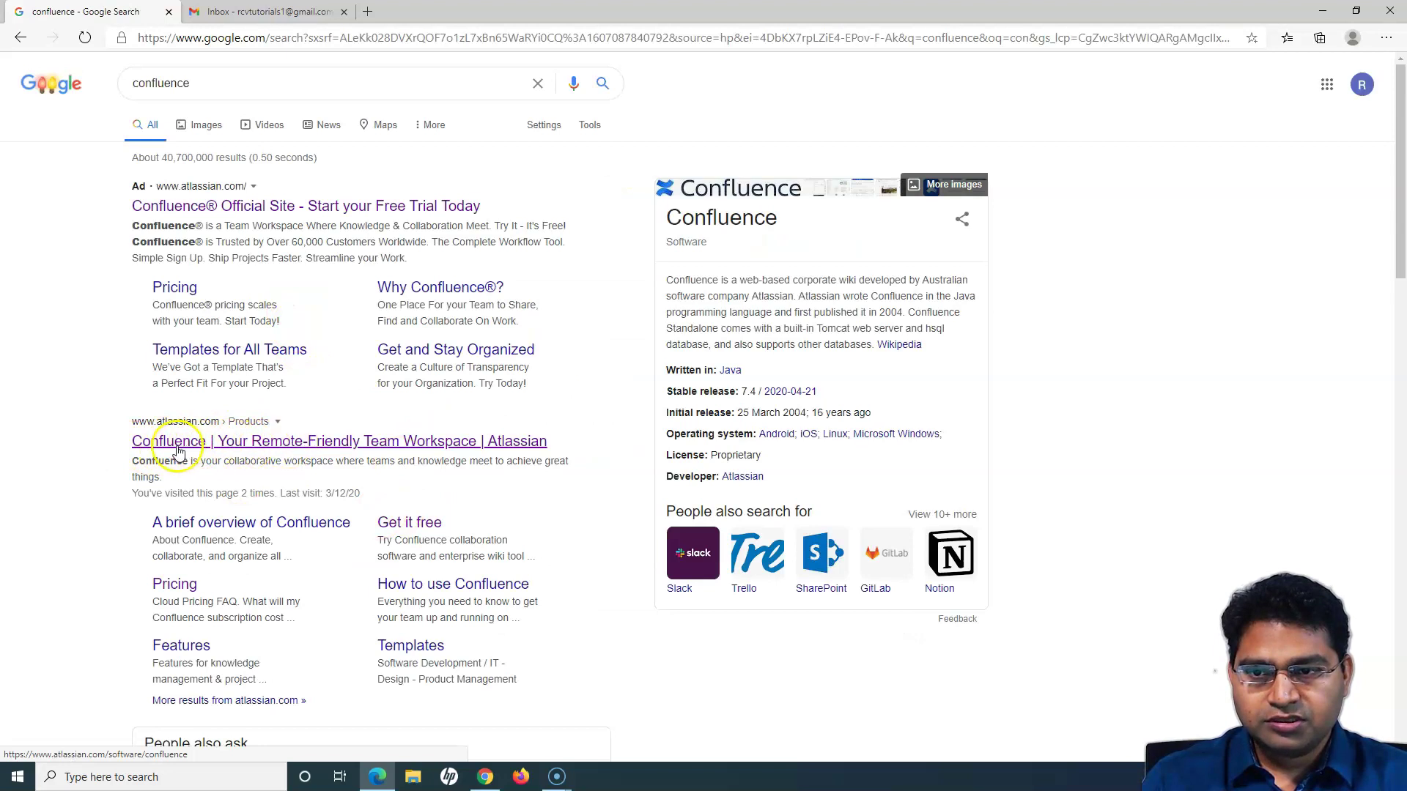
pyautogui.click(246, 451)
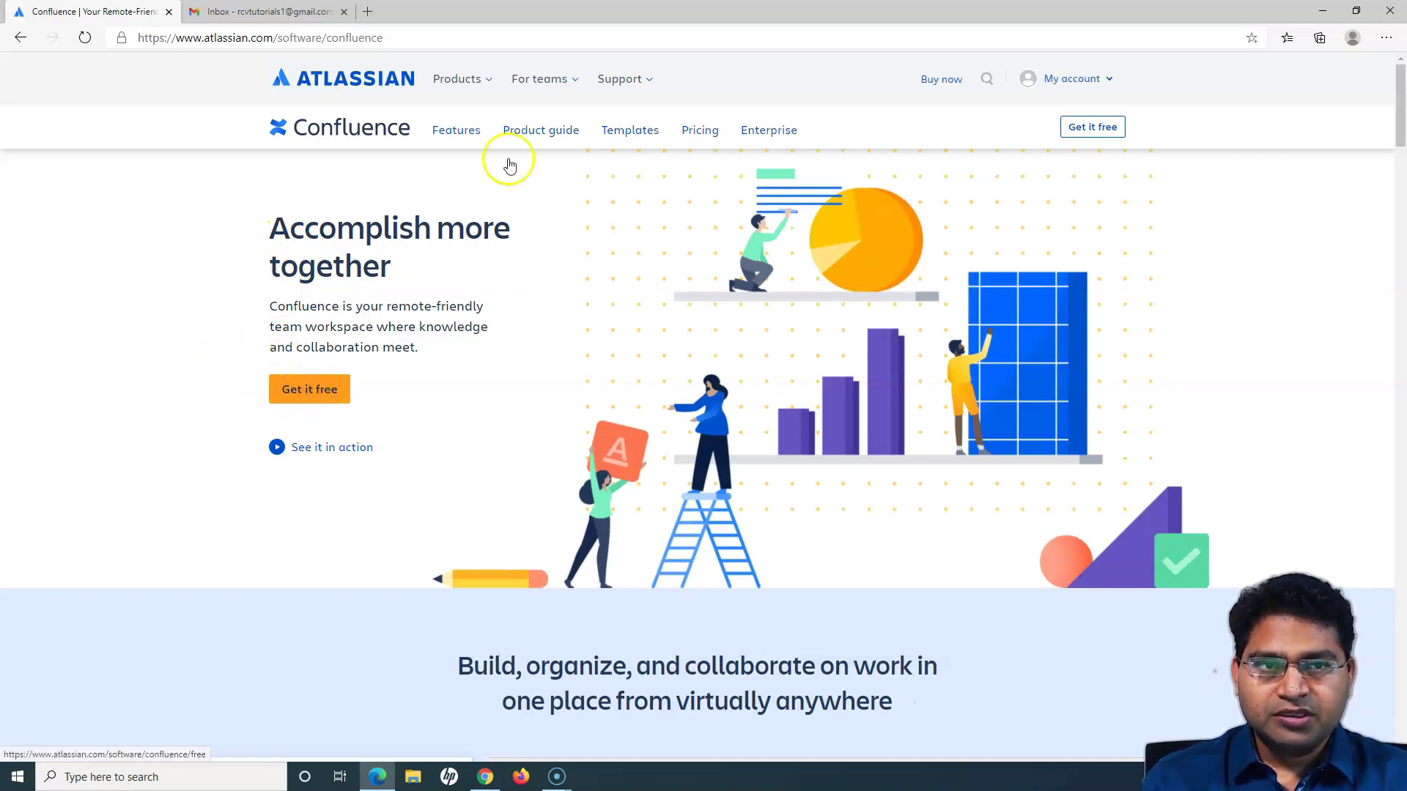
# Step: Find the plan prices on the Confluence page and get started with the Free plan for up to 10 users
pyautogui.click(1074, 133)
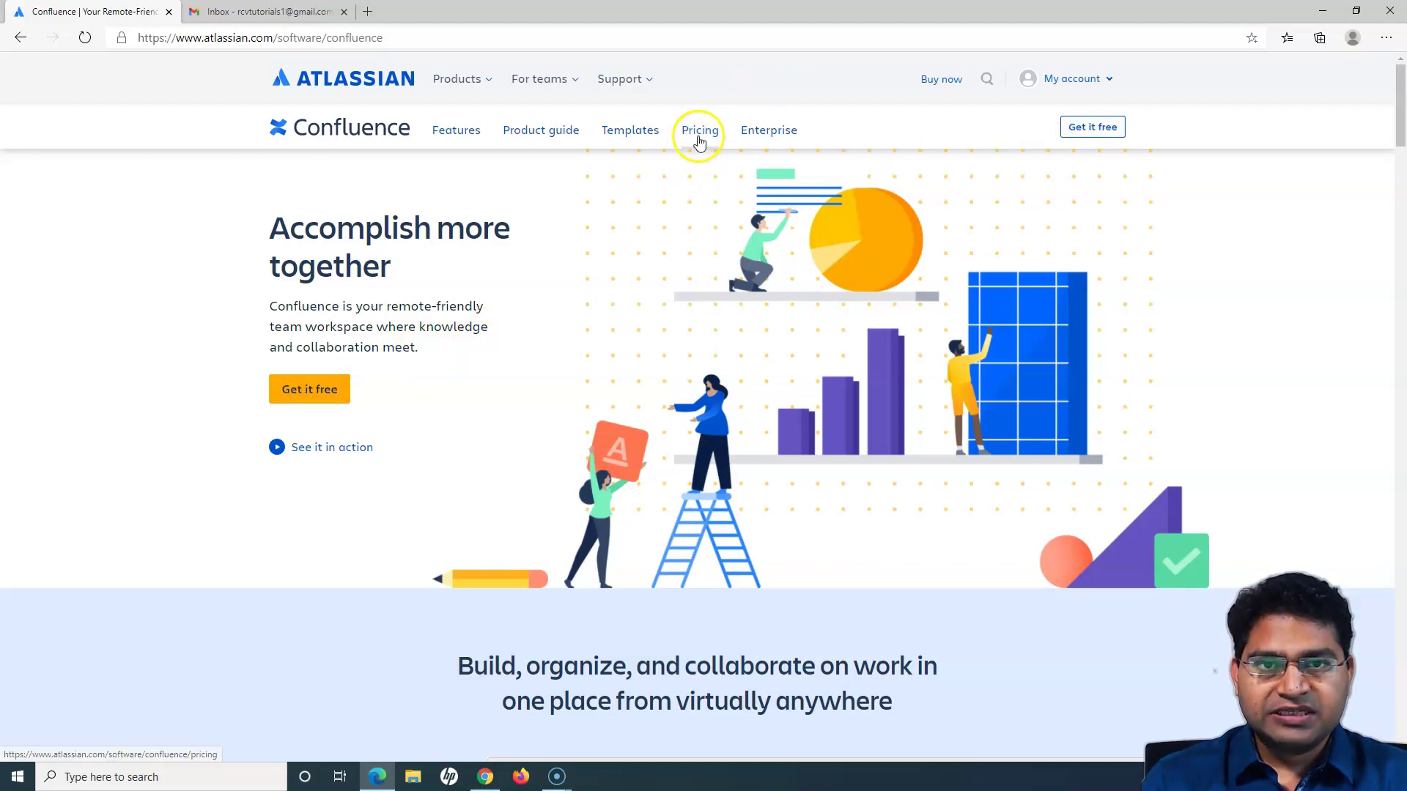
pyautogui.scroll(-20, 549, 471)
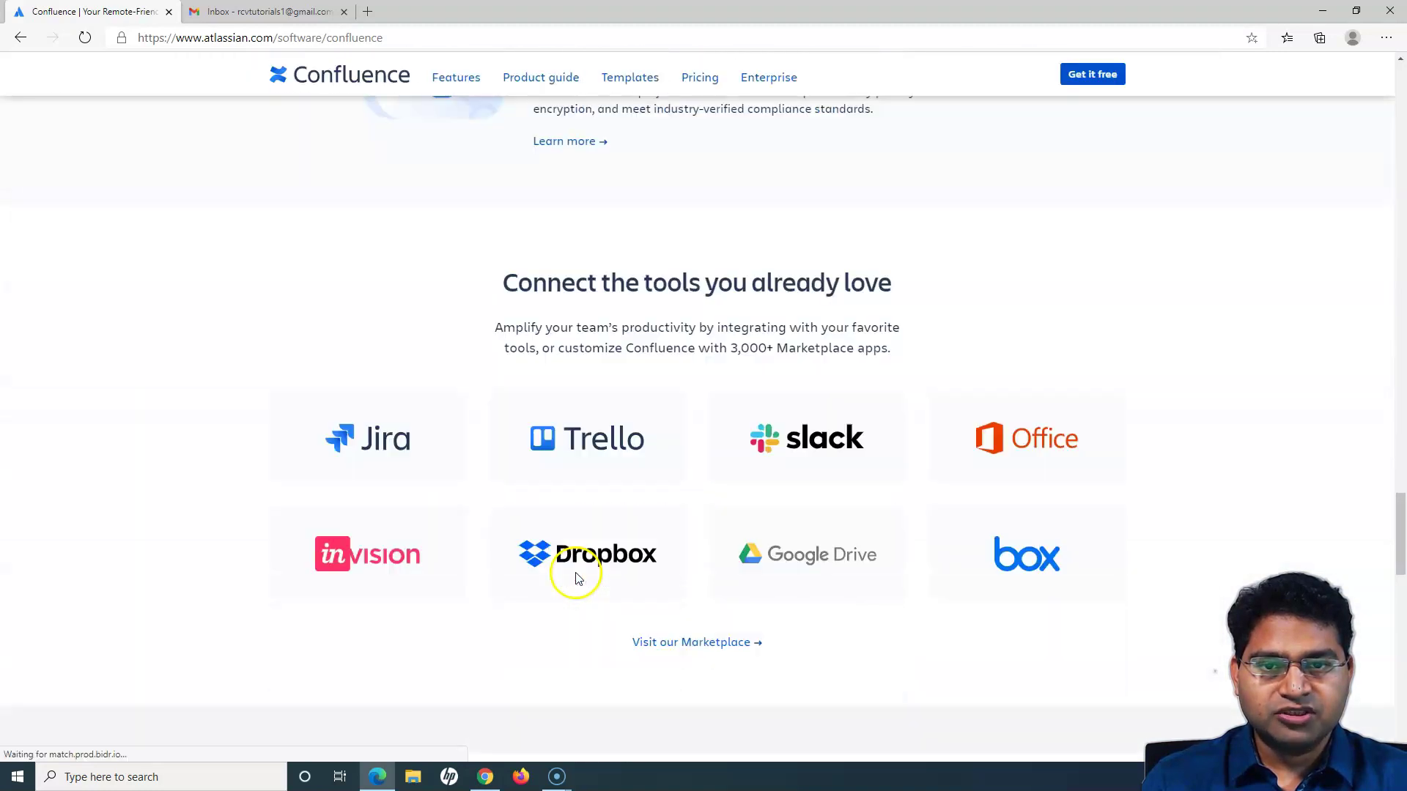
pyautogui.scroll(4, 575, 574)
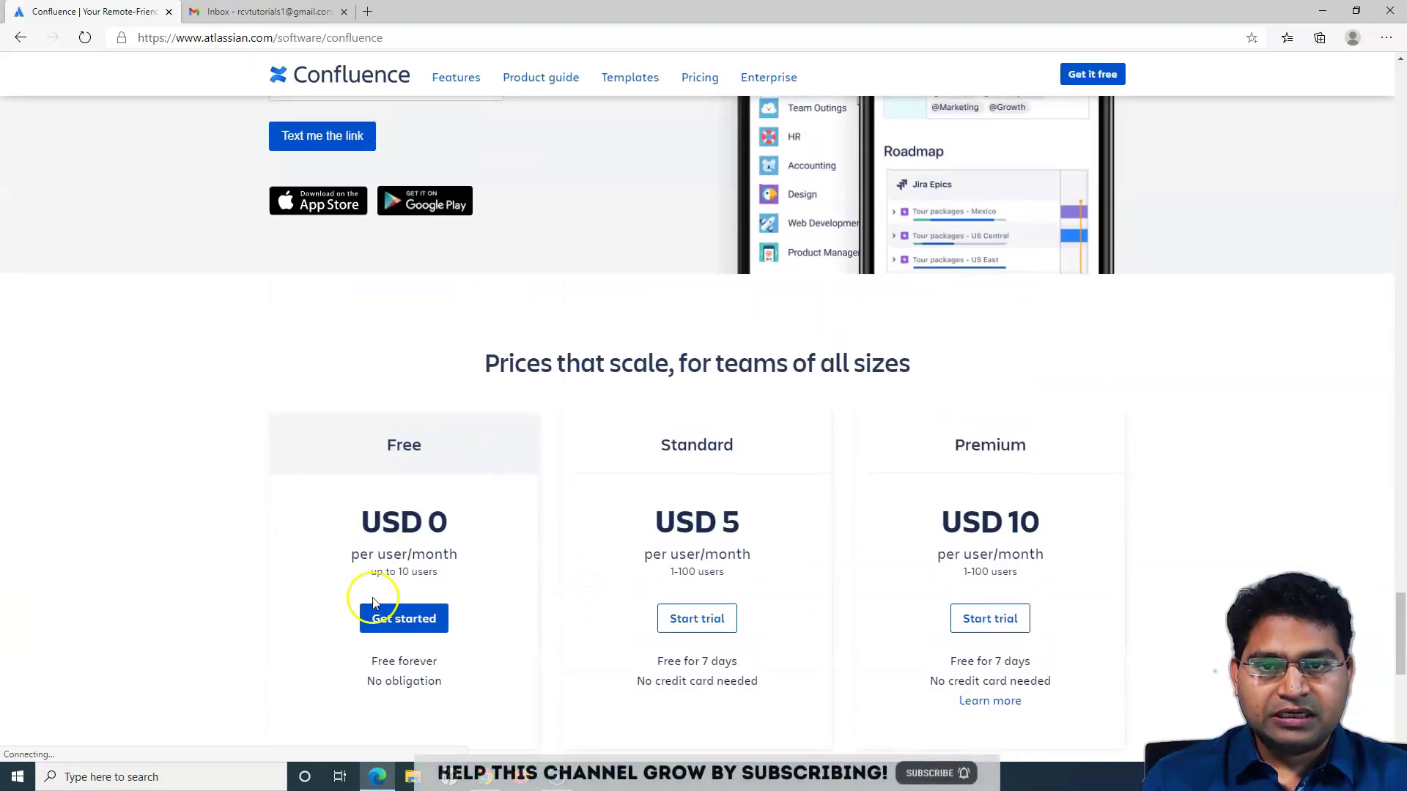
pyautogui.scroll(-2, 487, 645)
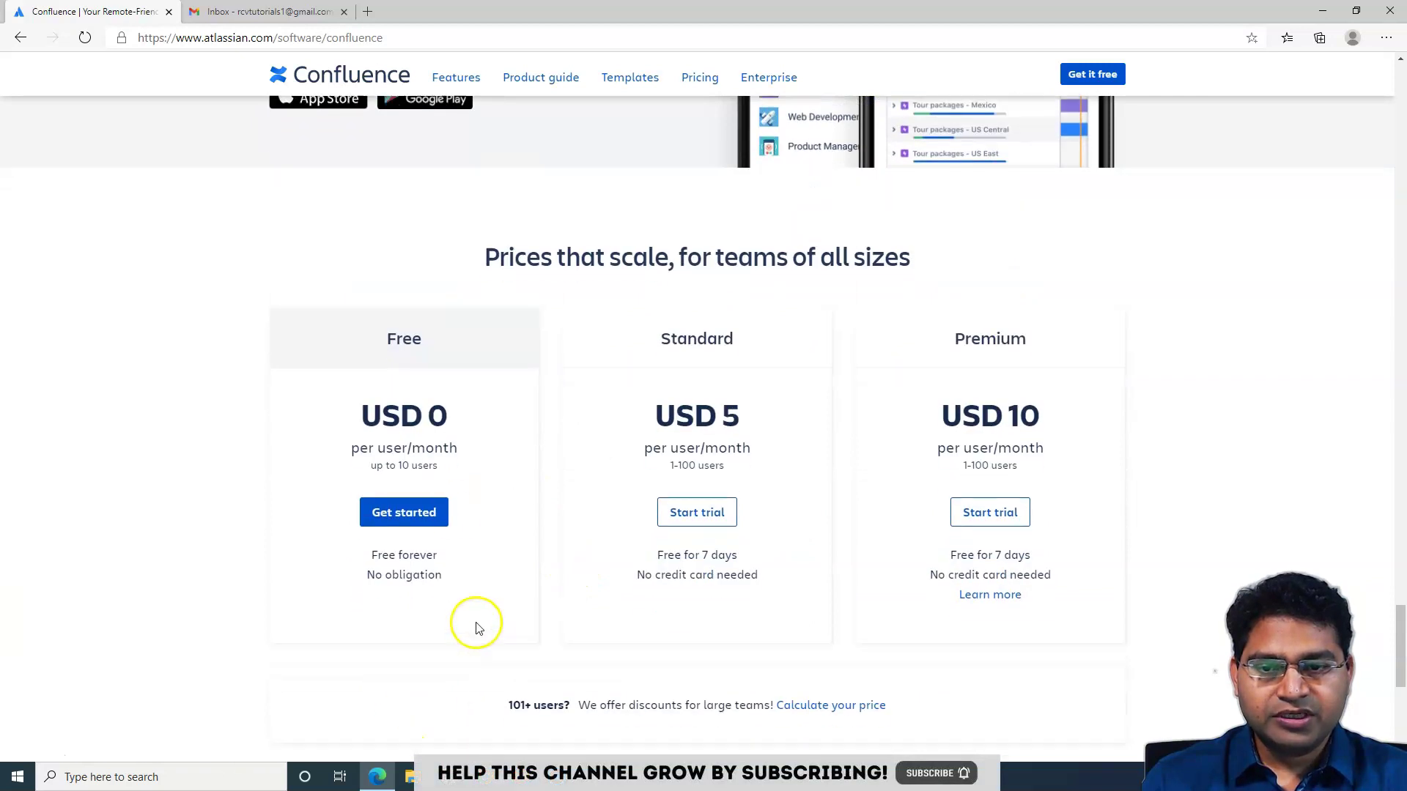
pyautogui.doubleClick(429, 337)
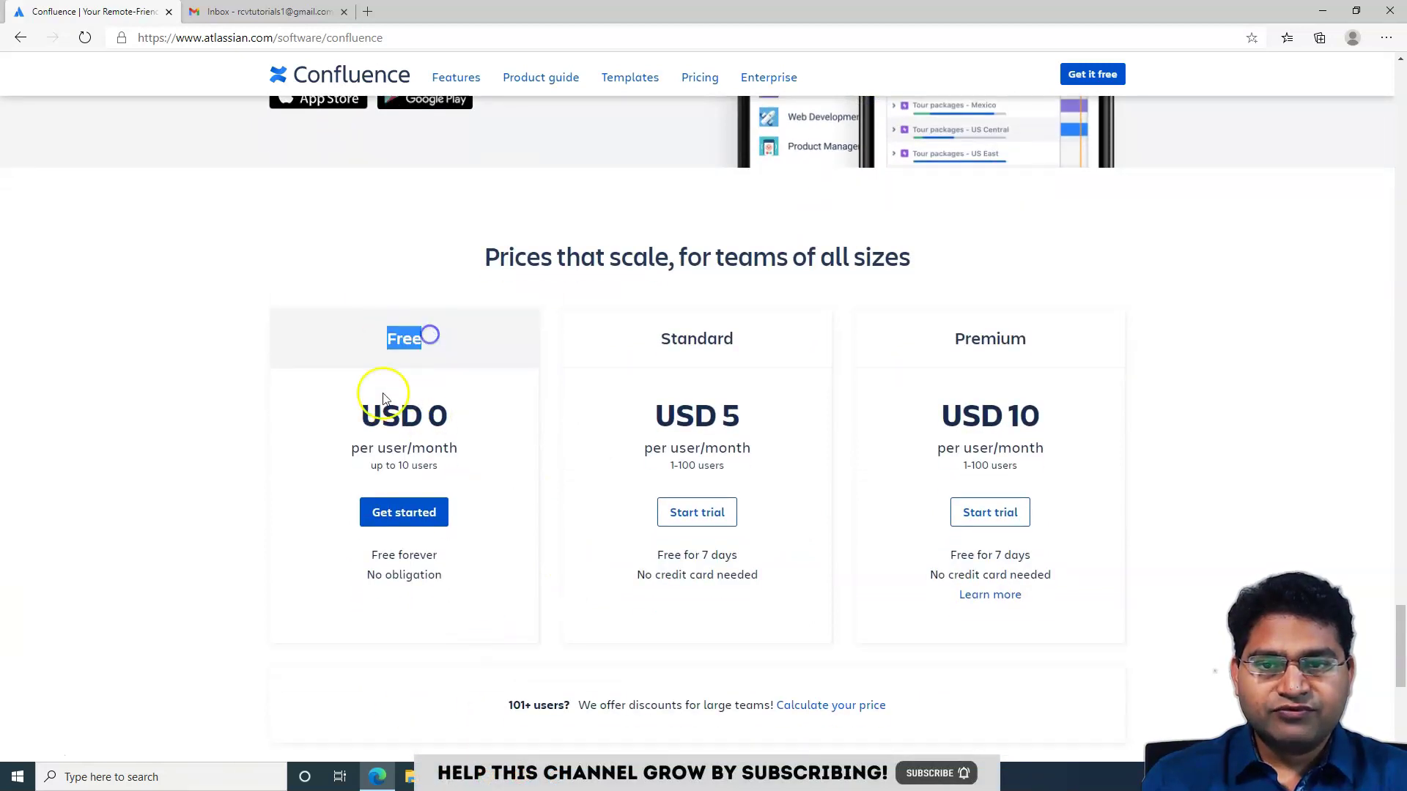
pyautogui.moveTo(370, 466); pyautogui.dragTo(440, 468)
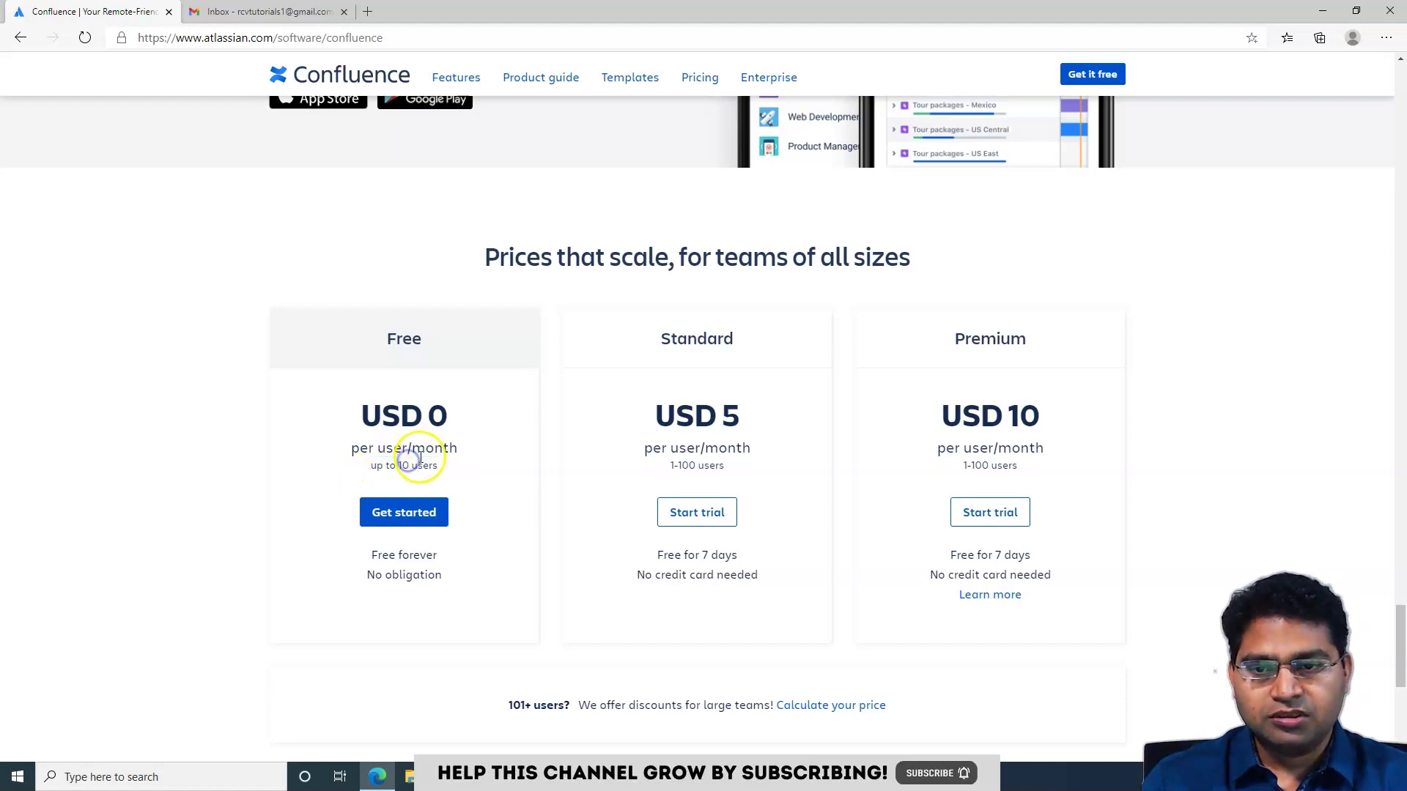
pyautogui.moveTo(422, 466); pyautogui.dragTo(389, 463)
pyautogui.click(379, 463)
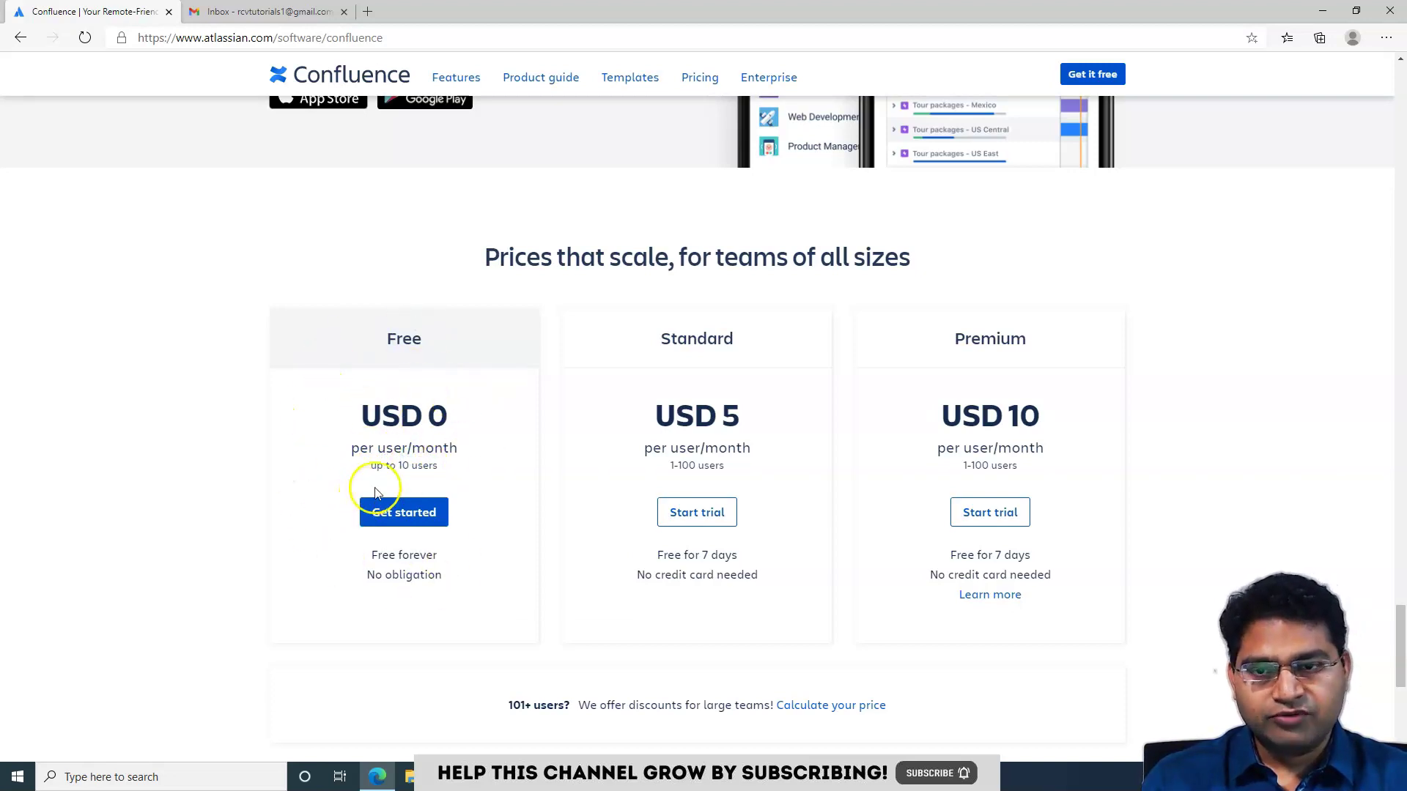
pyautogui.click(425, 519)
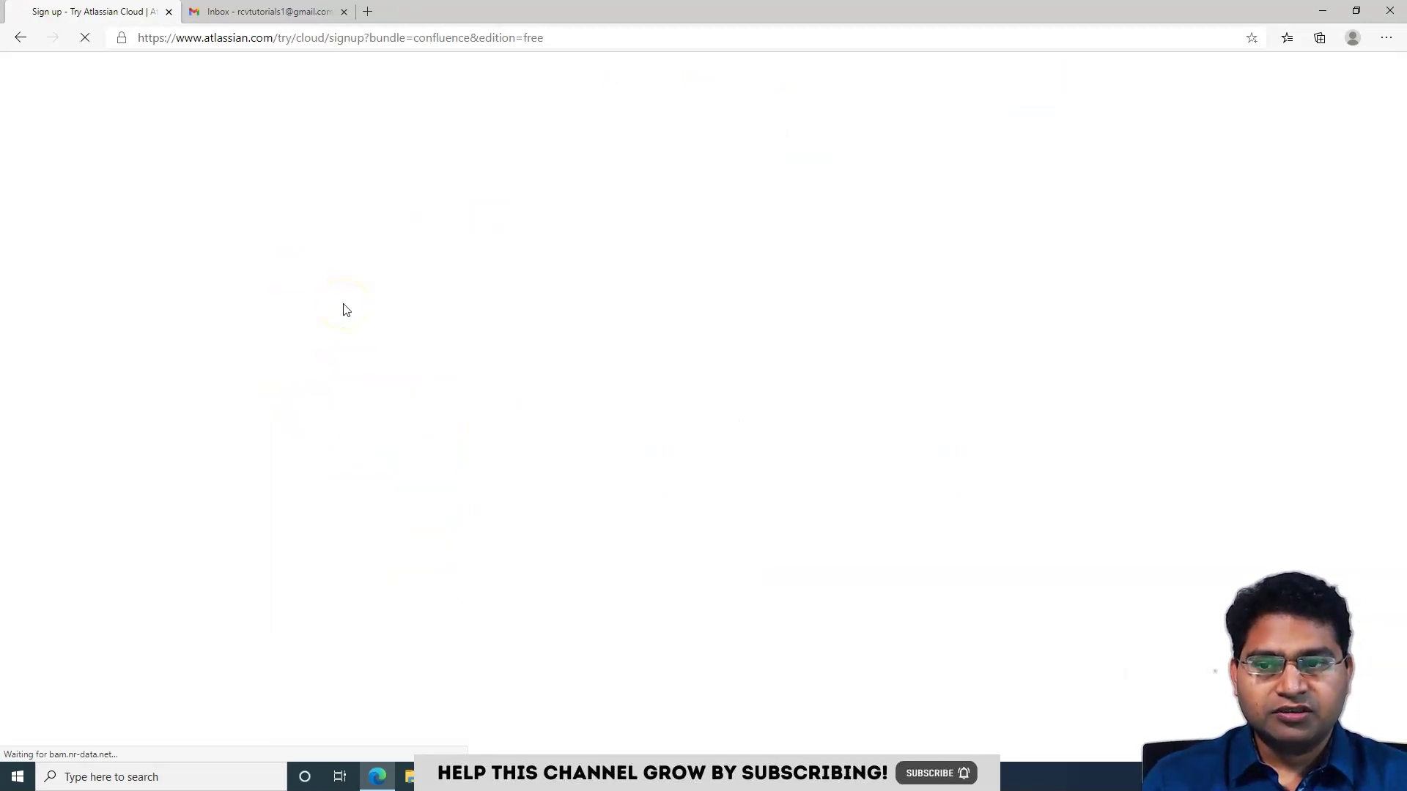
# Step: Sign up for Confluence Cloud Free with the existing Google account and create the Atlassian account
pyautogui.click(531, 245)
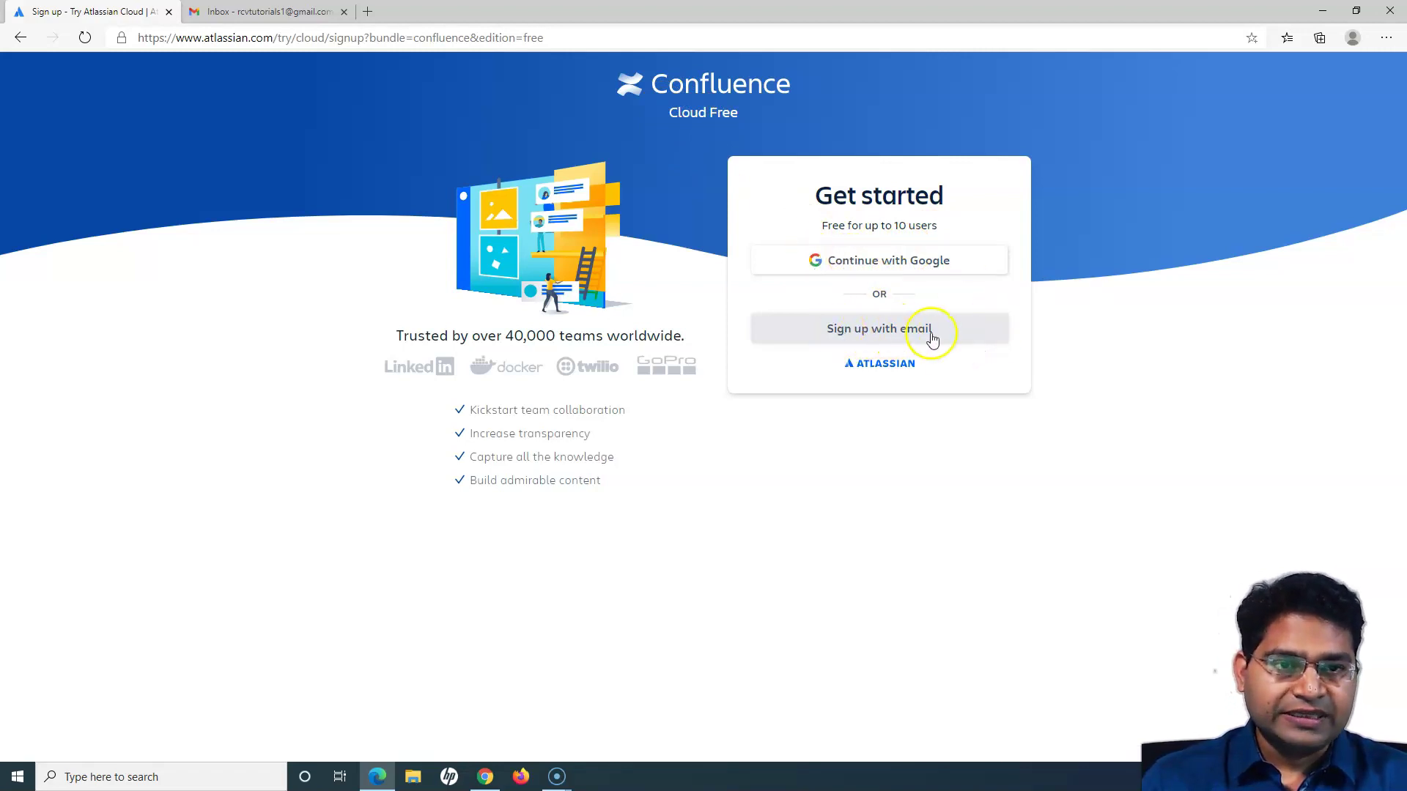
pyautogui.click(892, 261)
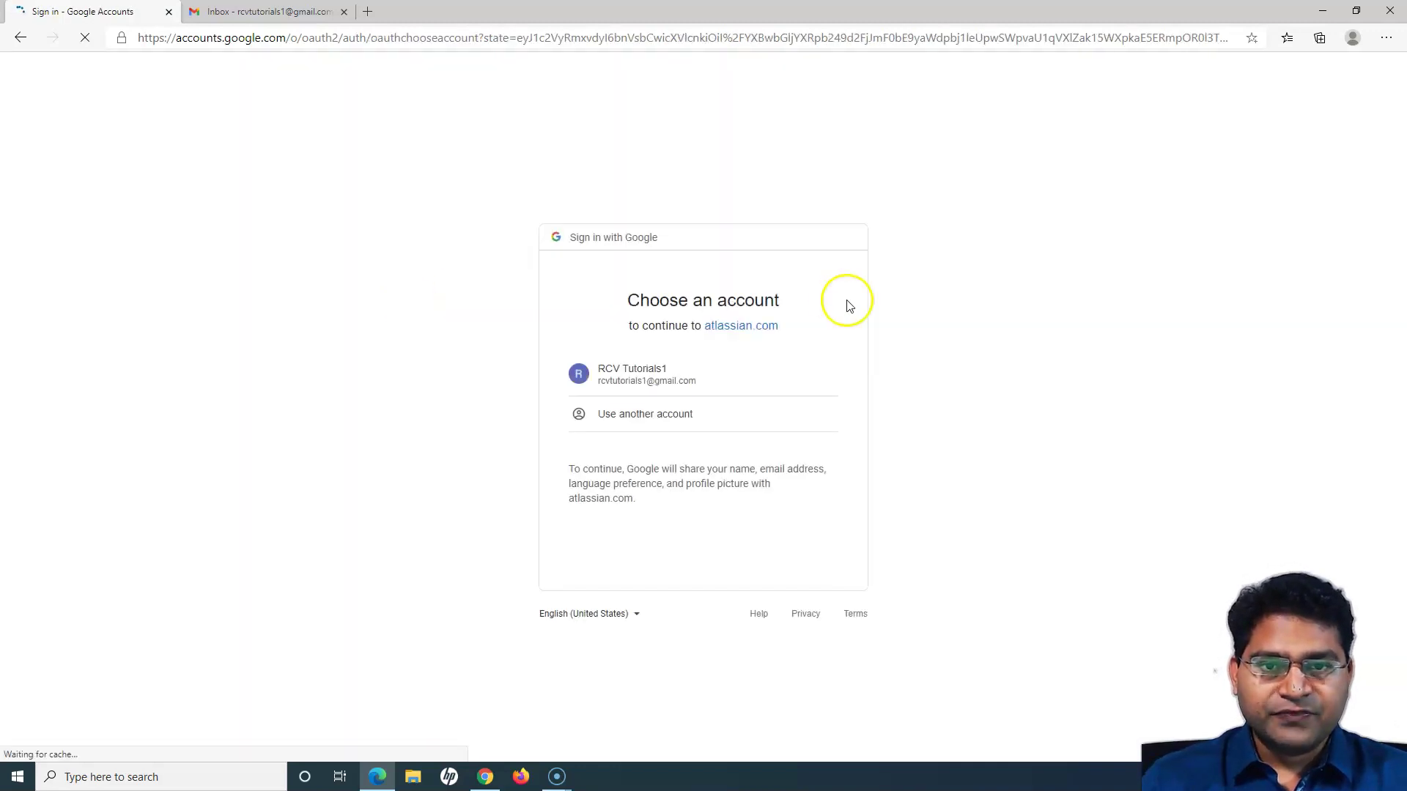
pyautogui.click(657, 378)
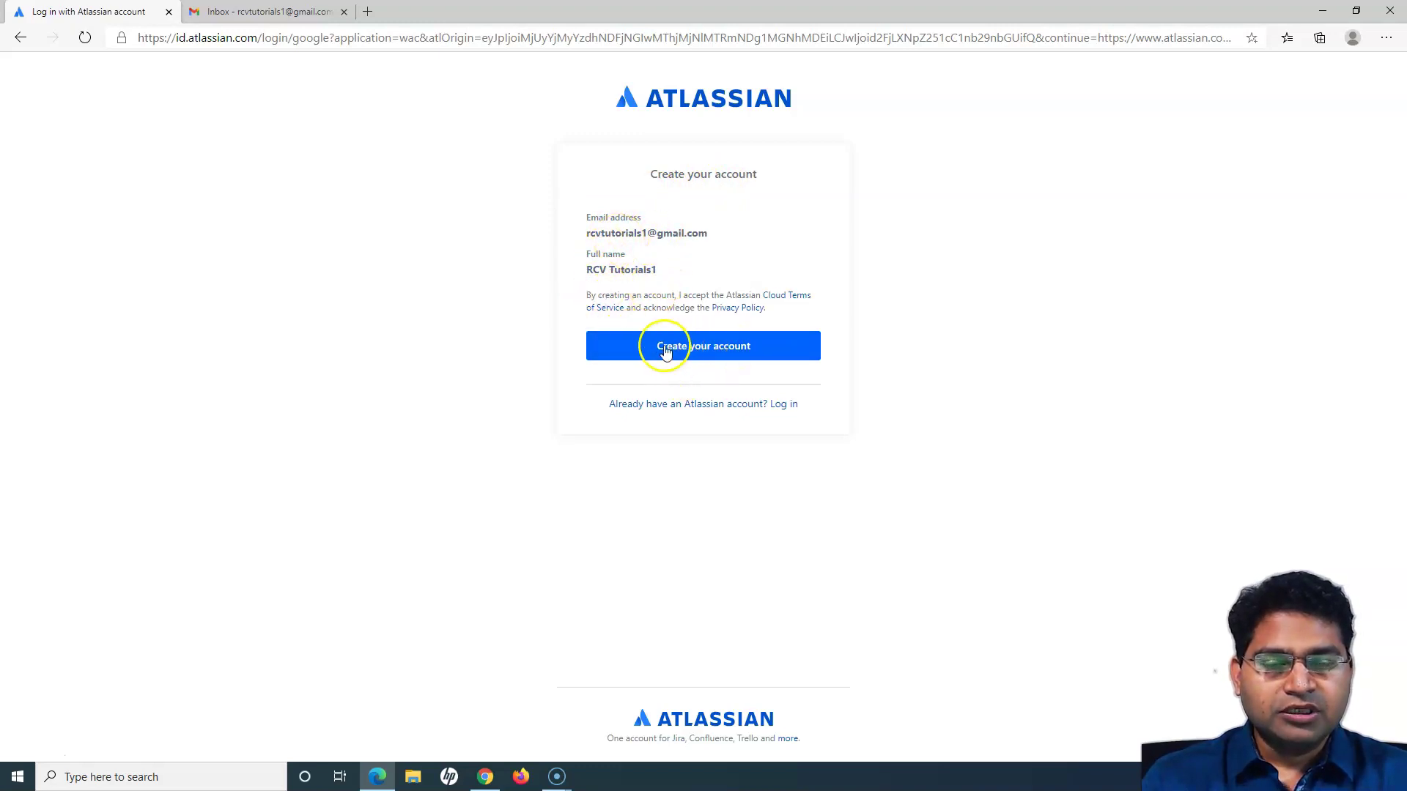
pyautogui.click(710, 353)
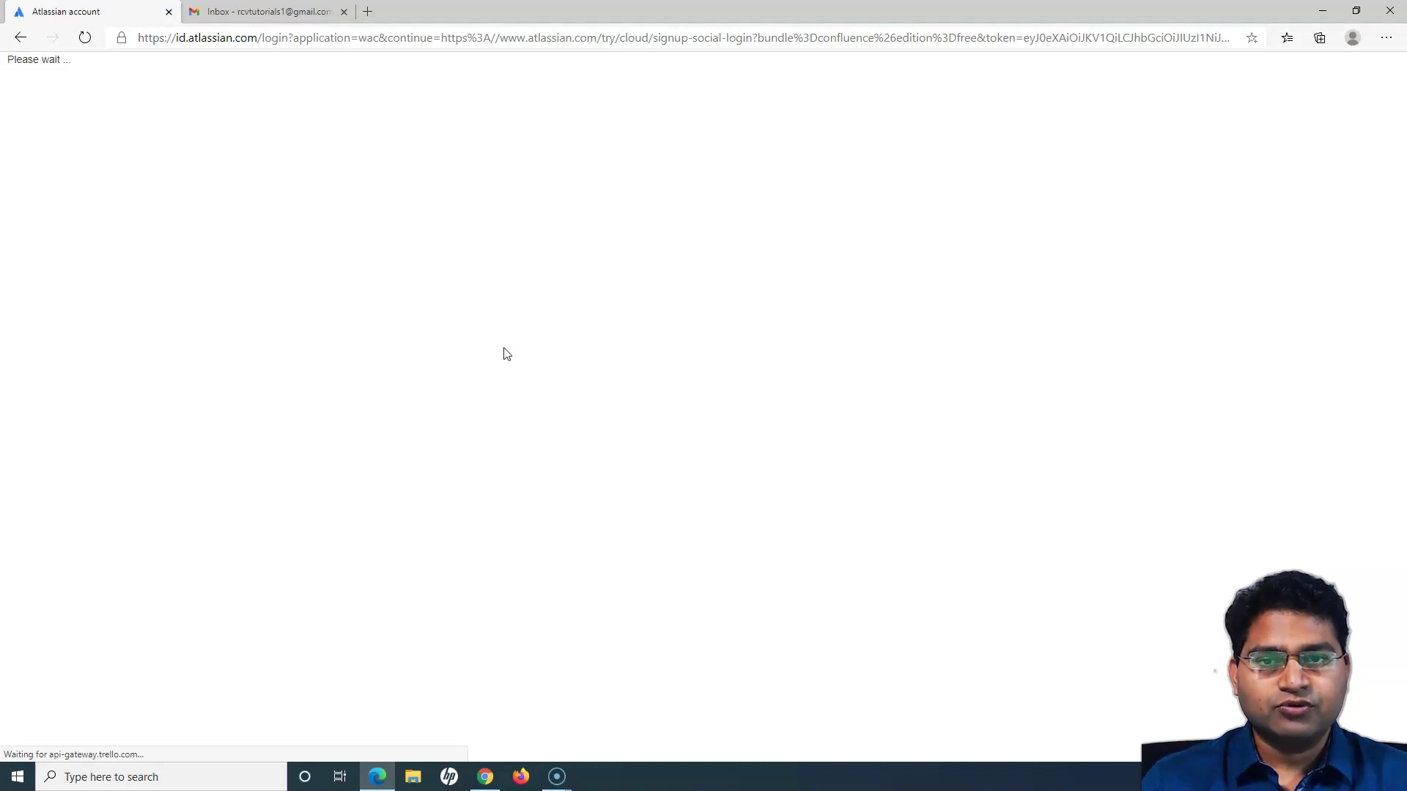
pyautogui.click(508, 345)
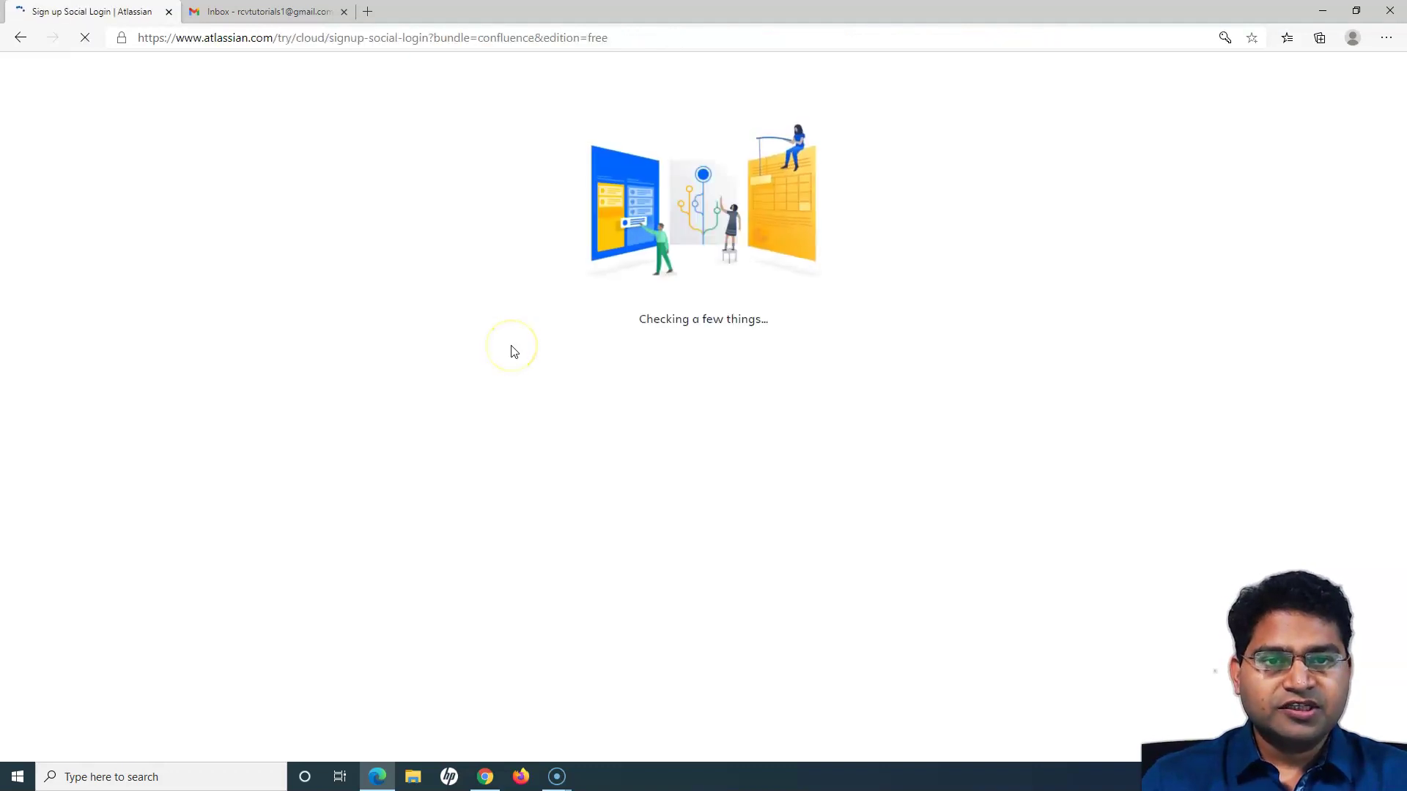
pyautogui.click(512, 351)
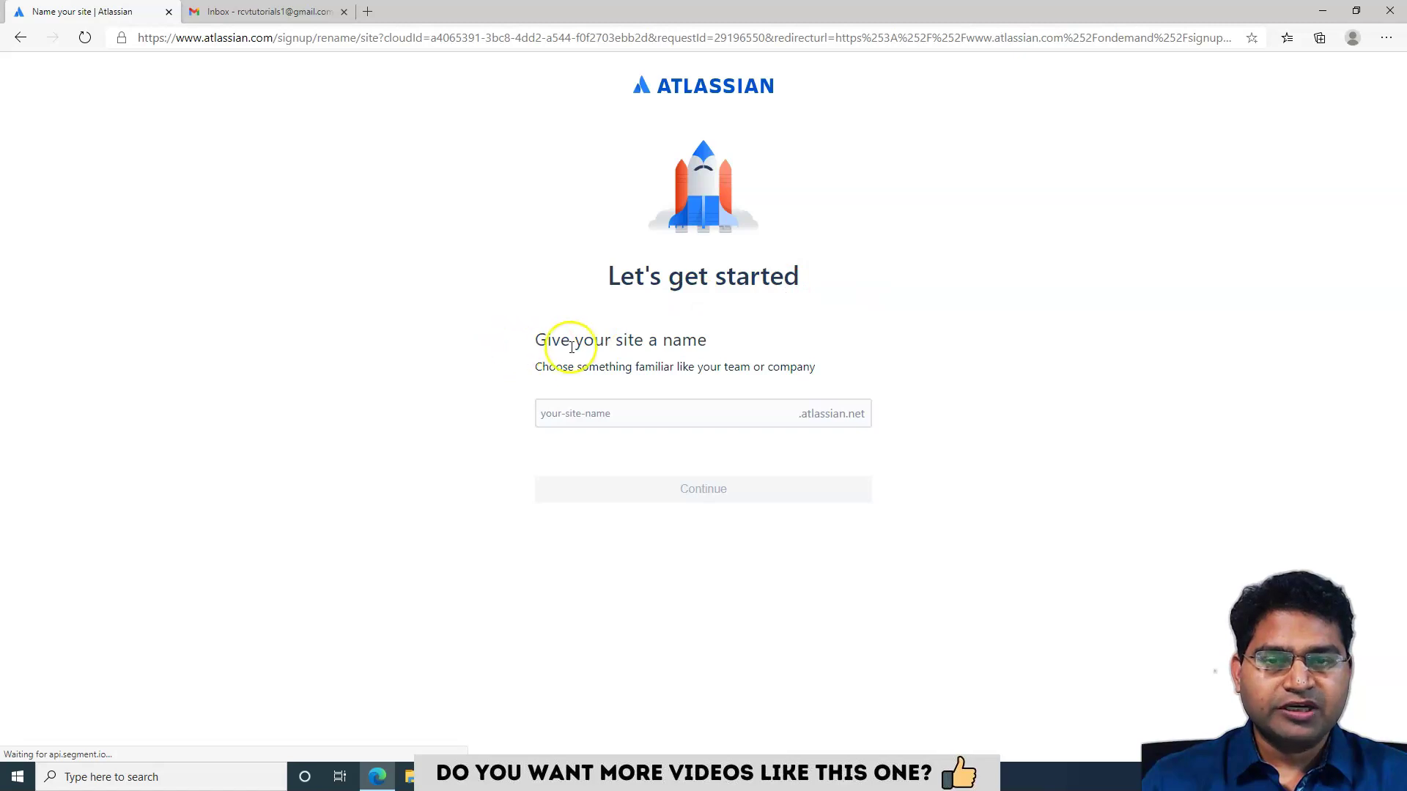
# Step: Name the new Atlassian site rcvacademy1 and continue to the workspace setup
pyautogui.moveTo(535, 342); pyautogui.dragTo(705, 340)
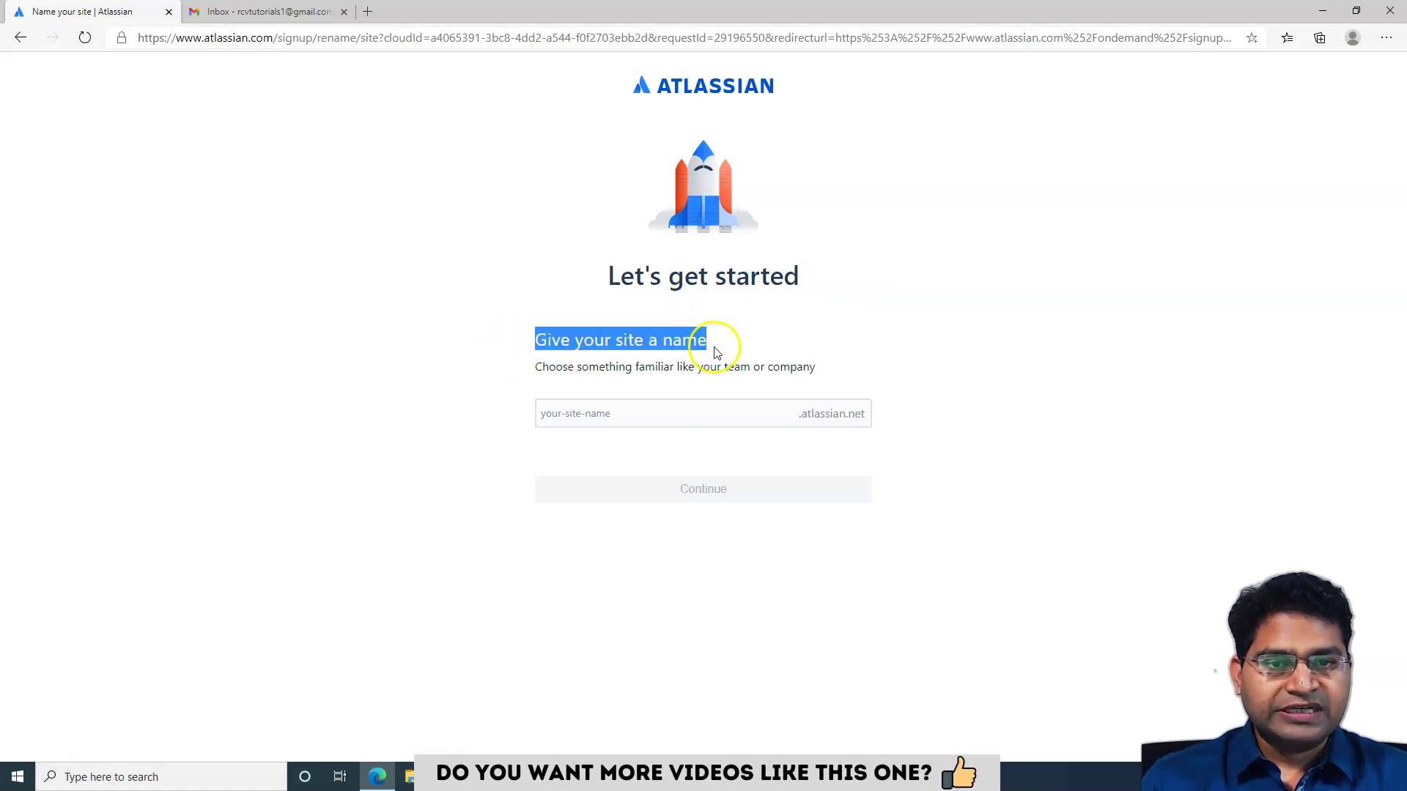
pyautogui.click(475, 418)
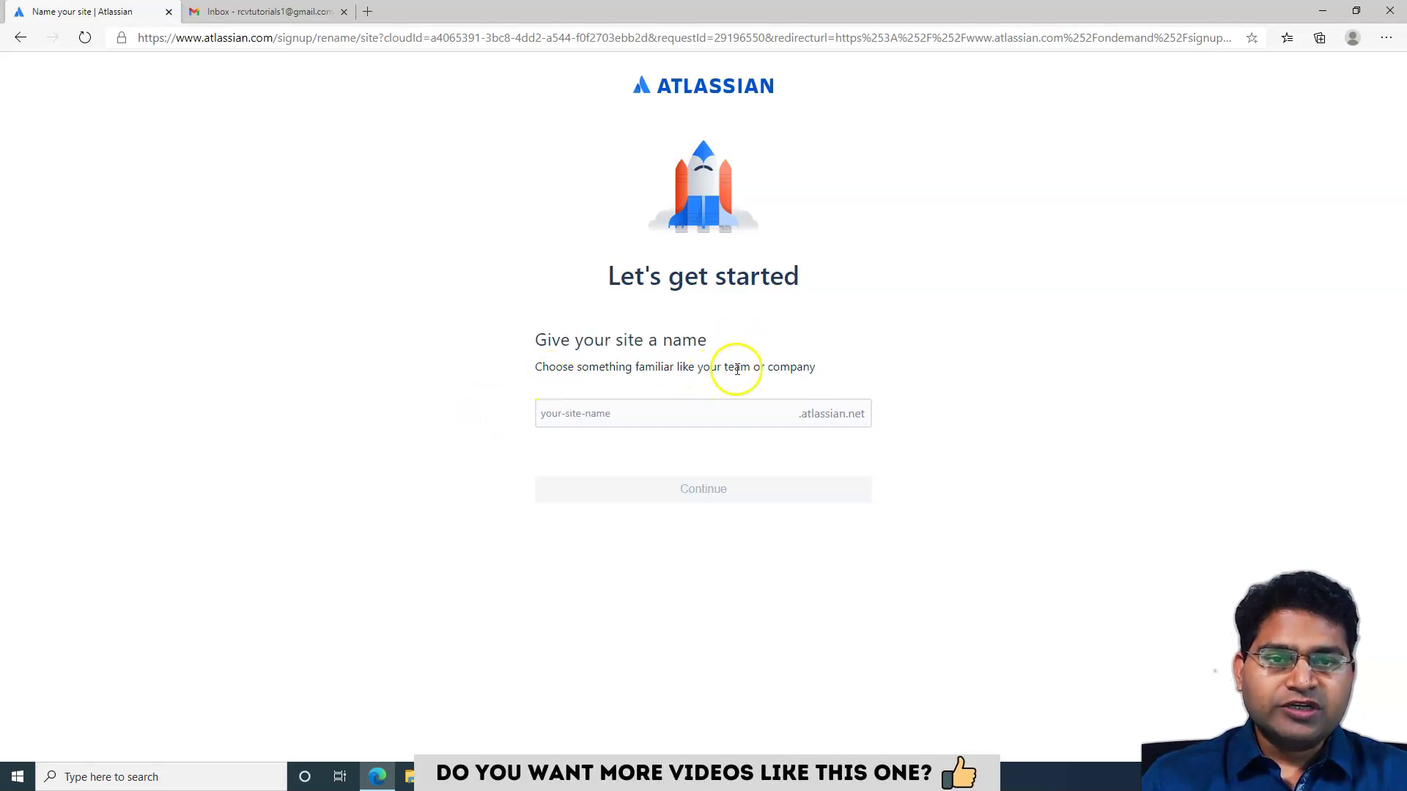
pyautogui.moveTo(816, 369); pyautogui.dragTo(532, 372)
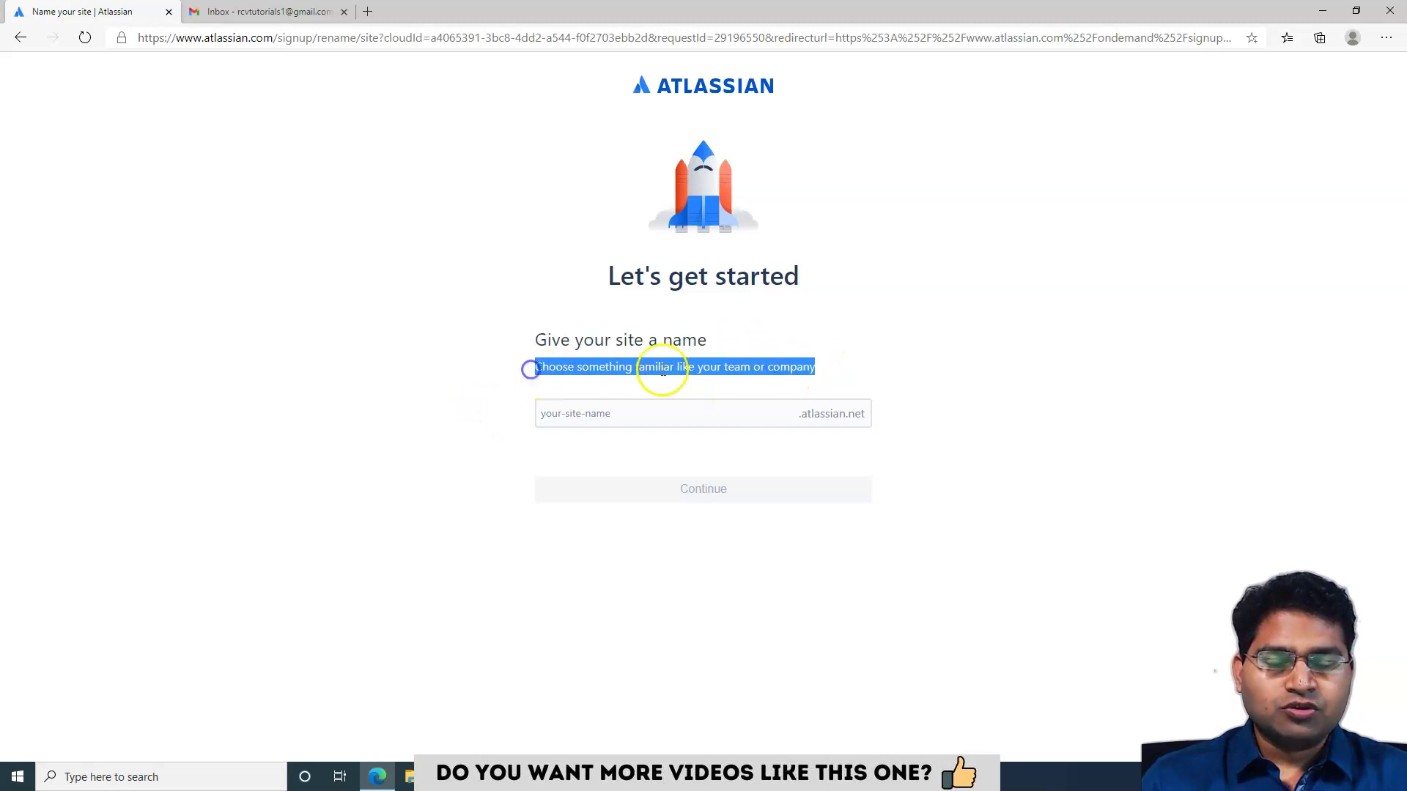
pyautogui.click(692, 370)
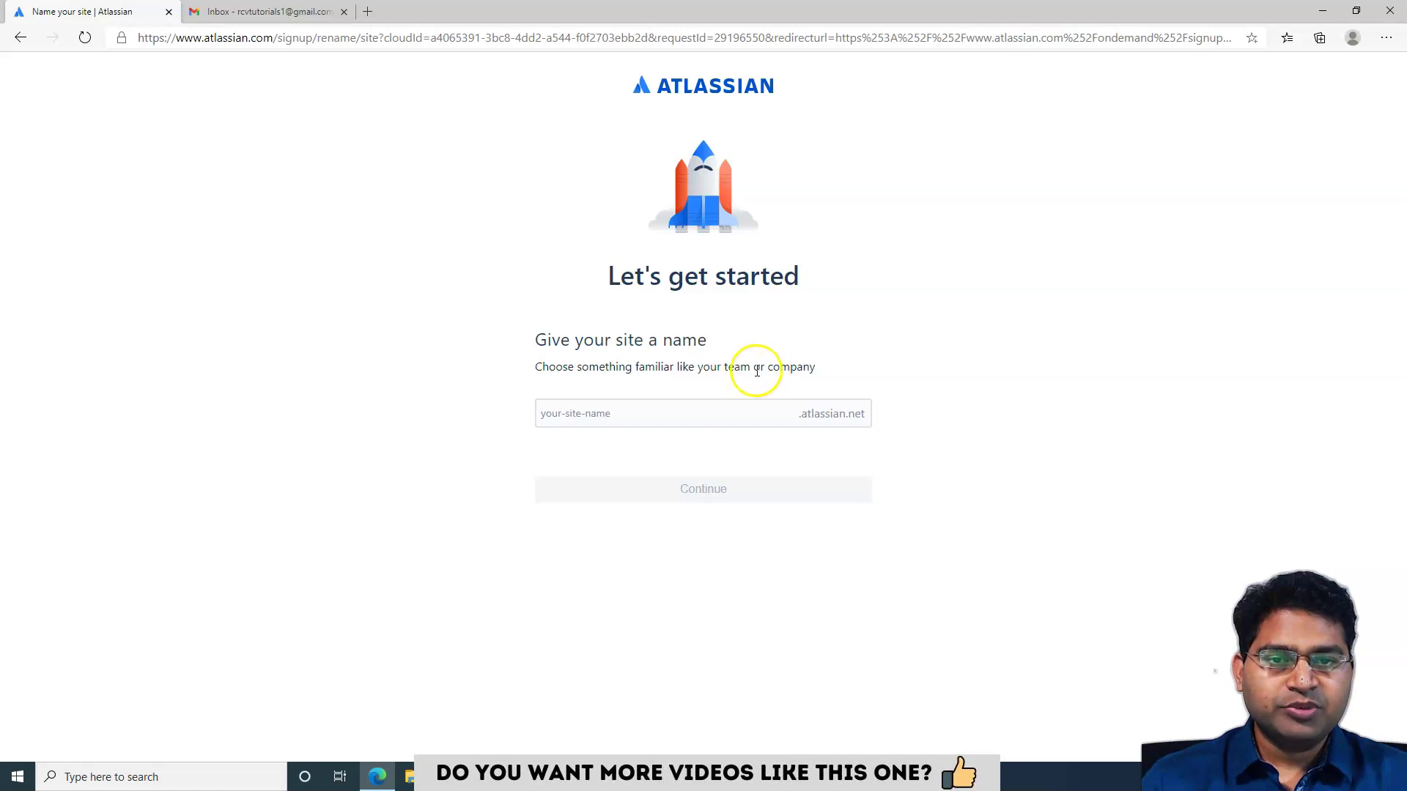
pyautogui.click(580, 413)
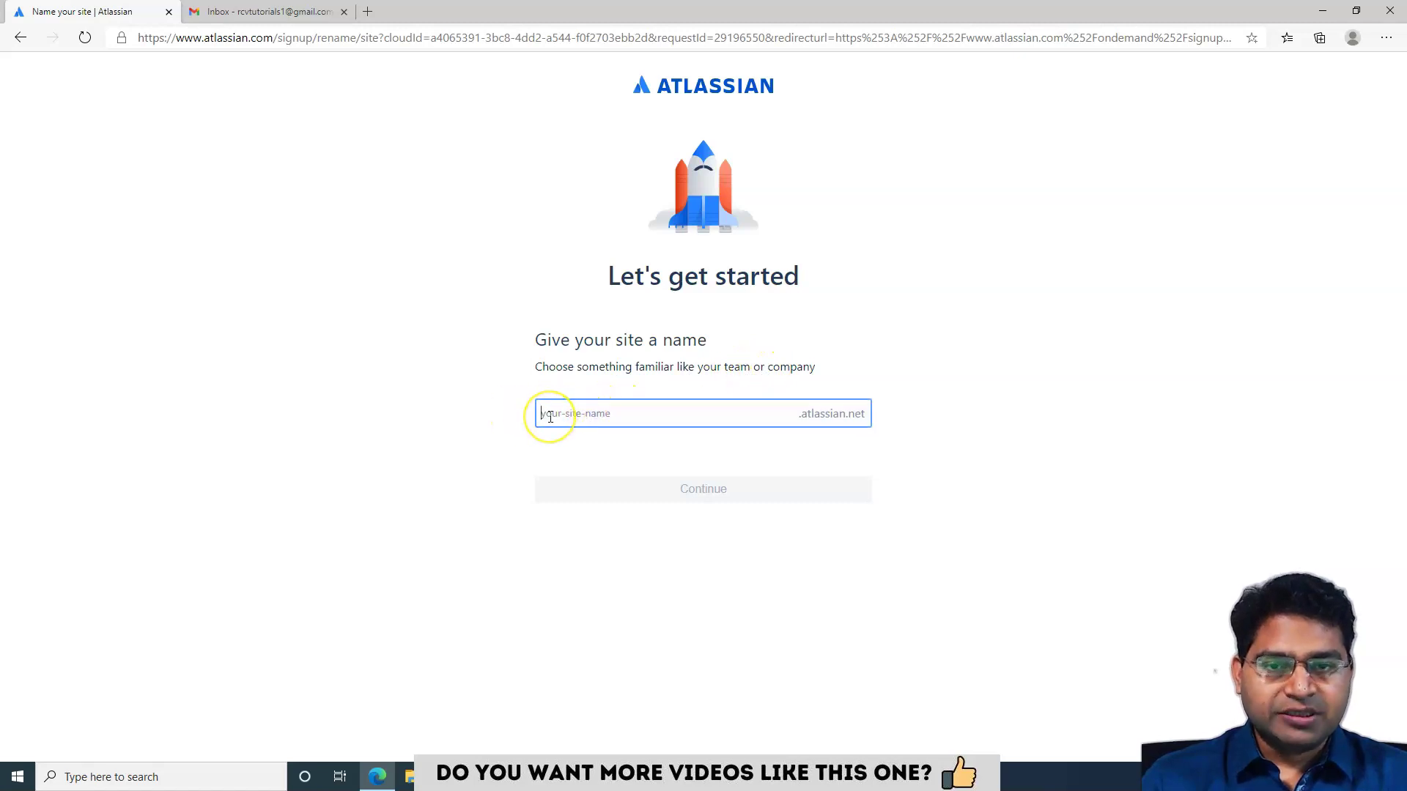
pyautogui.write('rcvacademy2')
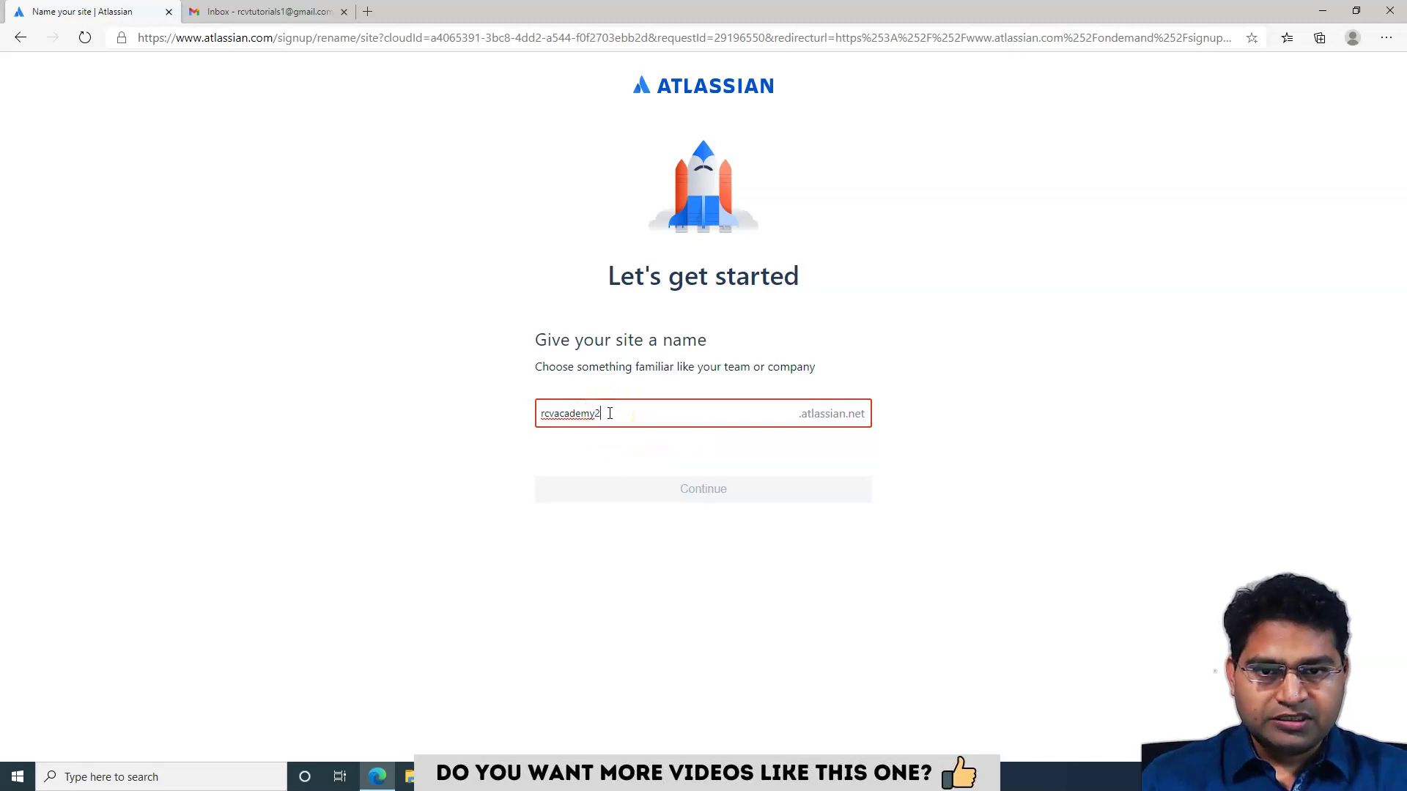
pyautogui.click(605, 425)
pyautogui.press('BackSpace')
pyautogui.write('1')
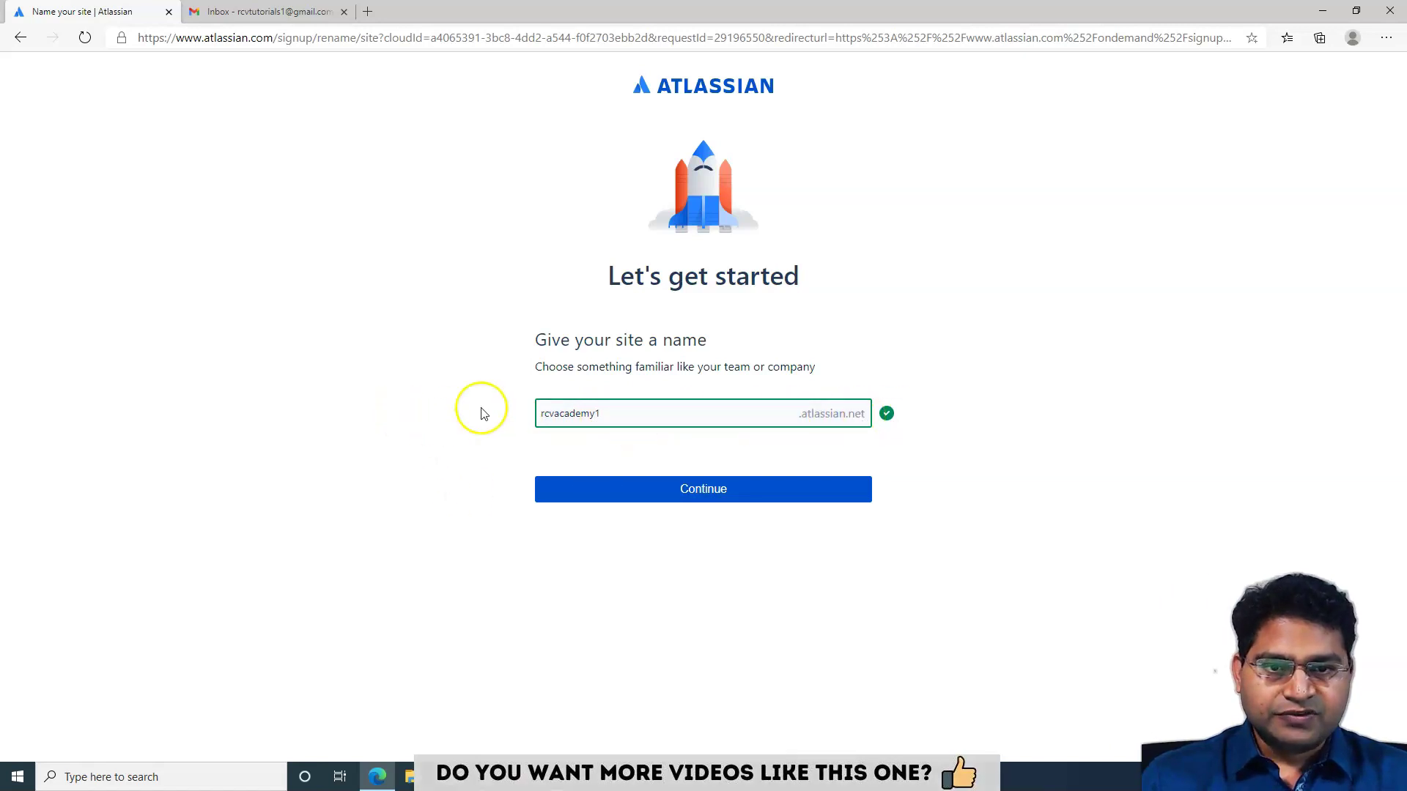
pyautogui.click(708, 495)
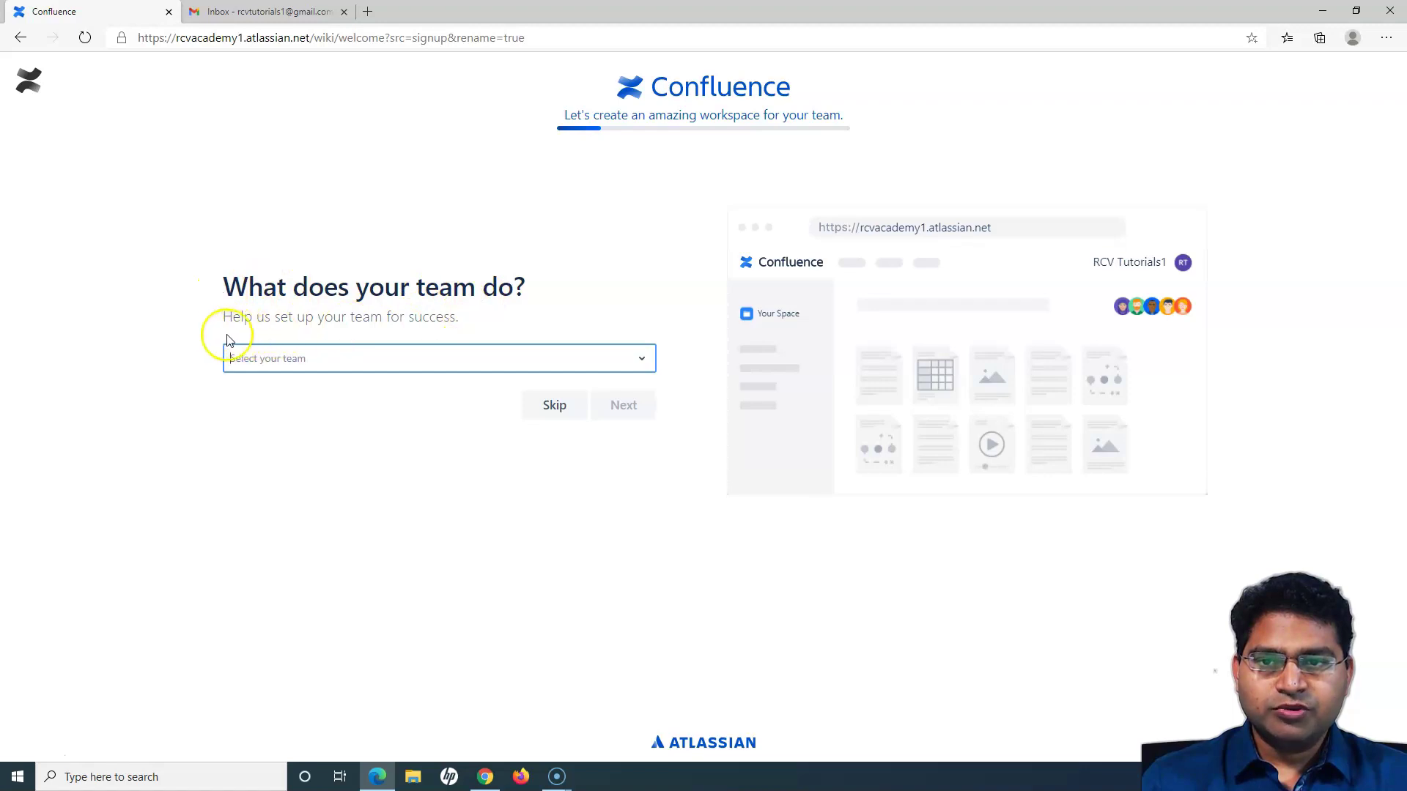
# Step: Answer the setup questions with Software Development as the team and QA Manager as the role
pyautogui.moveTo(229, 319); pyautogui.dragTo(415, 314)
pyautogui.click(440, 311)
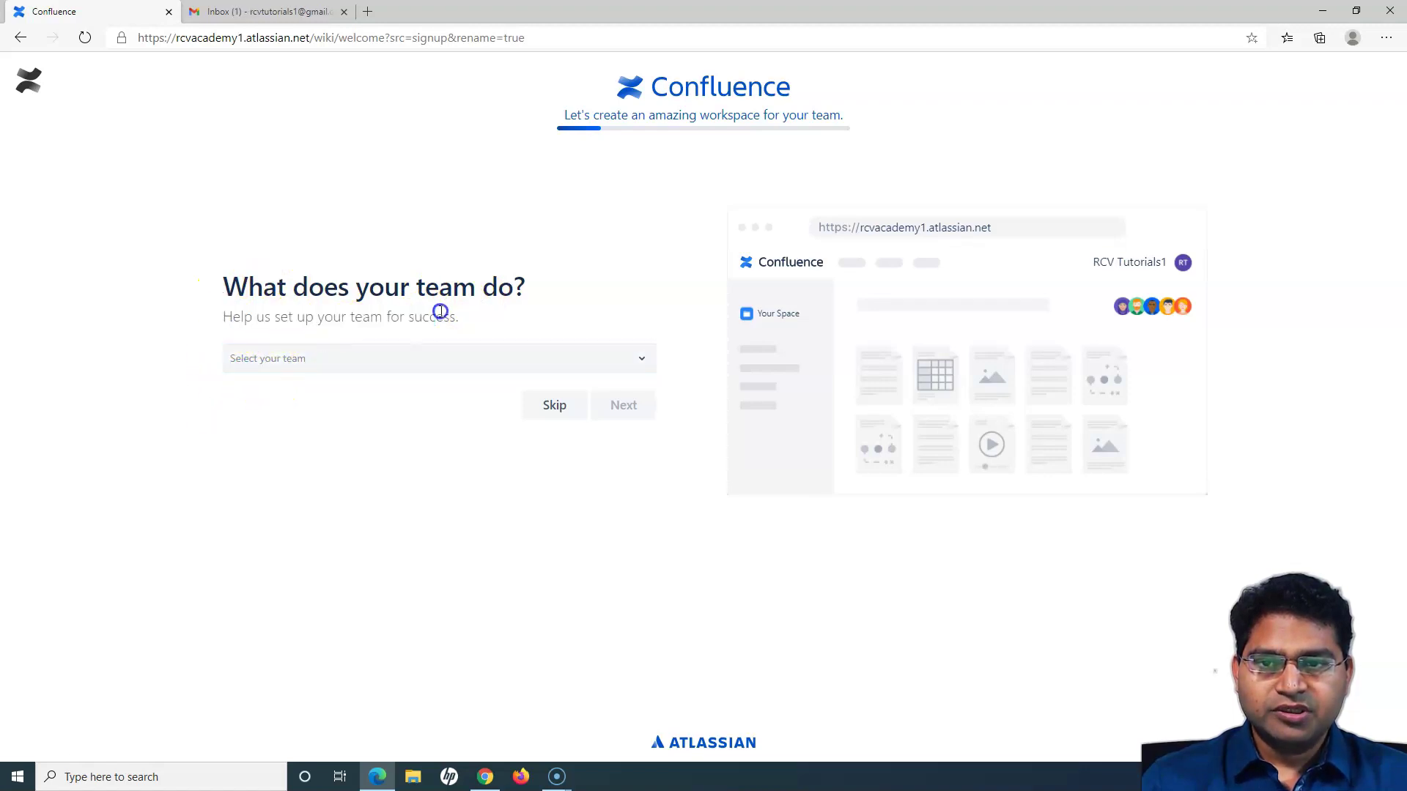
pyautogui.click(639, 361)
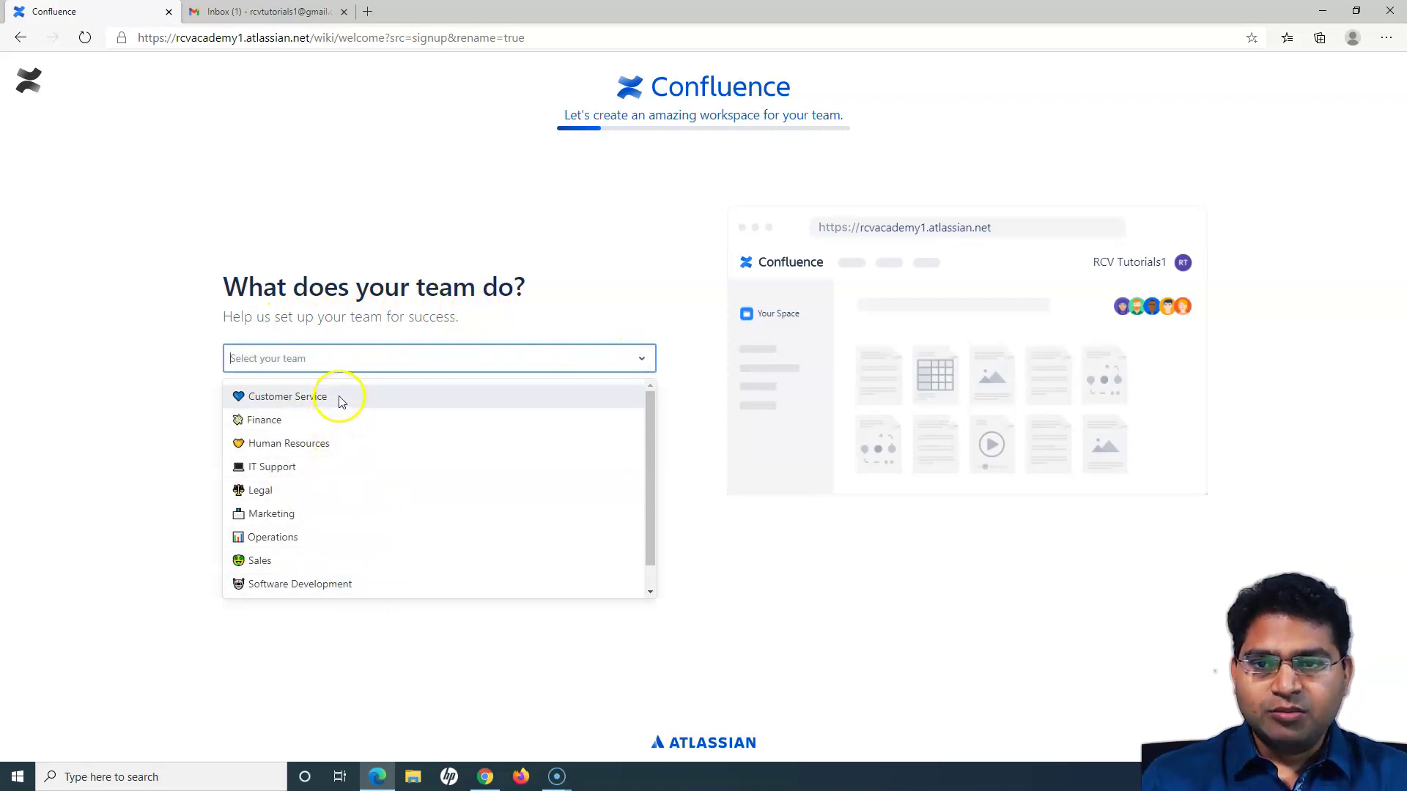
pyautogui.scroll(-1, 405, 559)
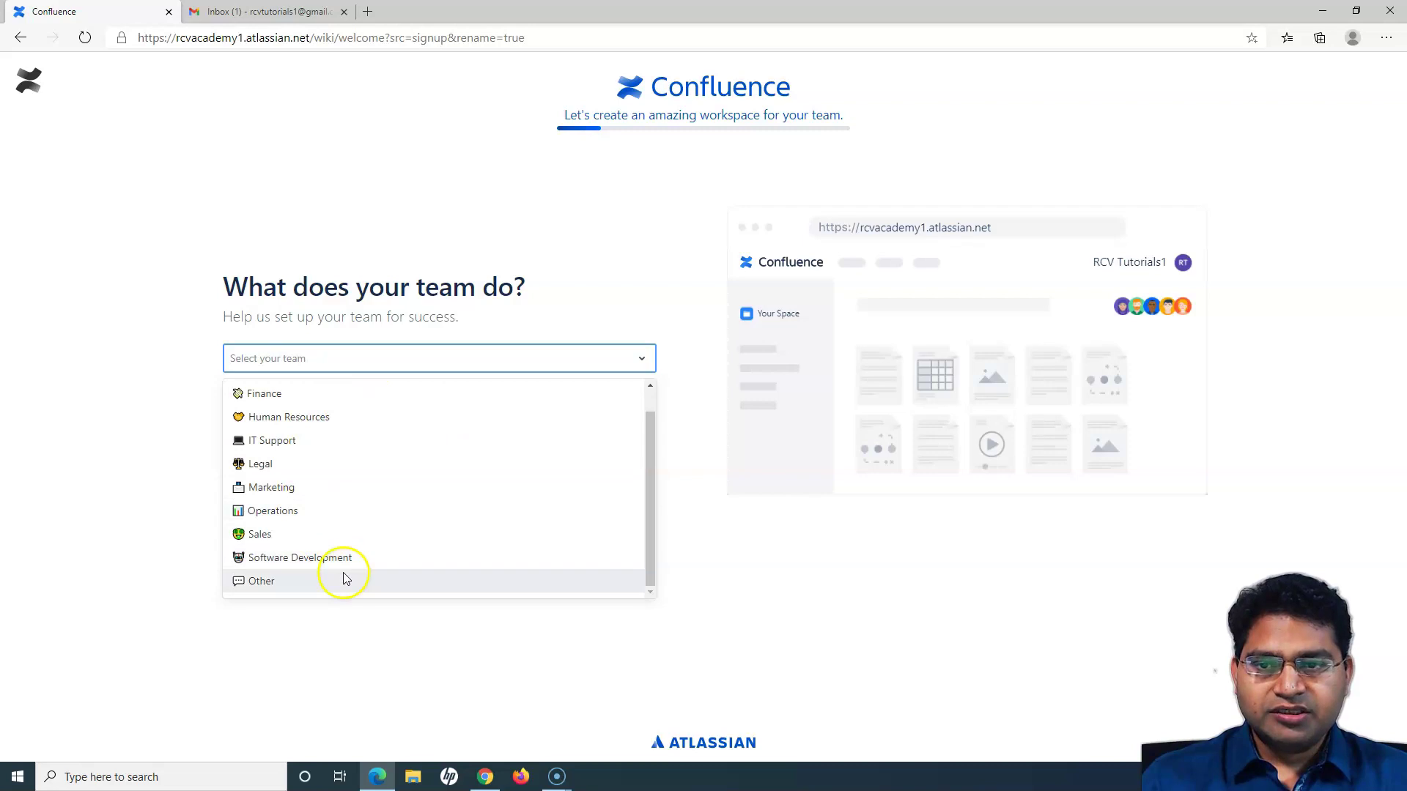
pyautogui.scroll(1, 340, 579)
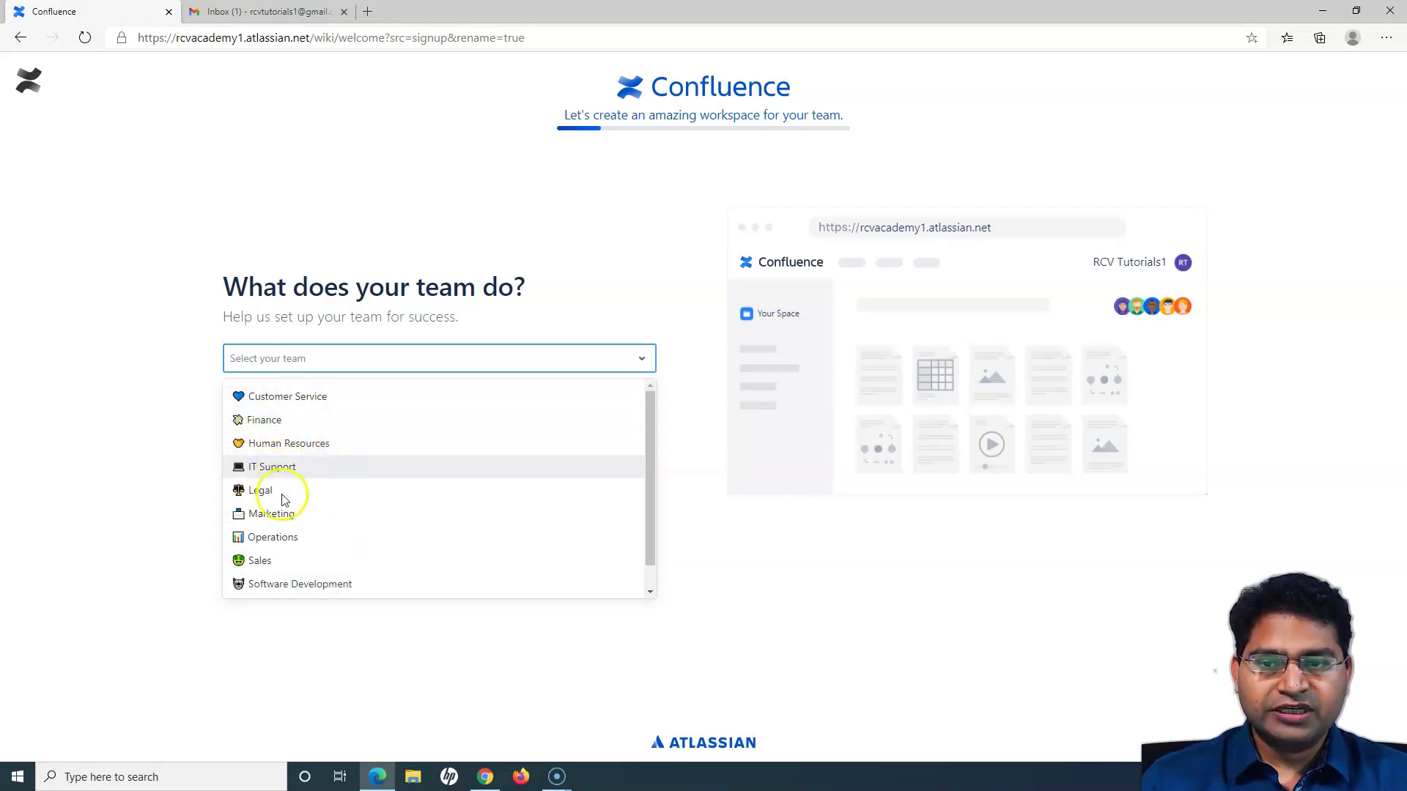
pyautogui.scroll(-1, 334, 578)
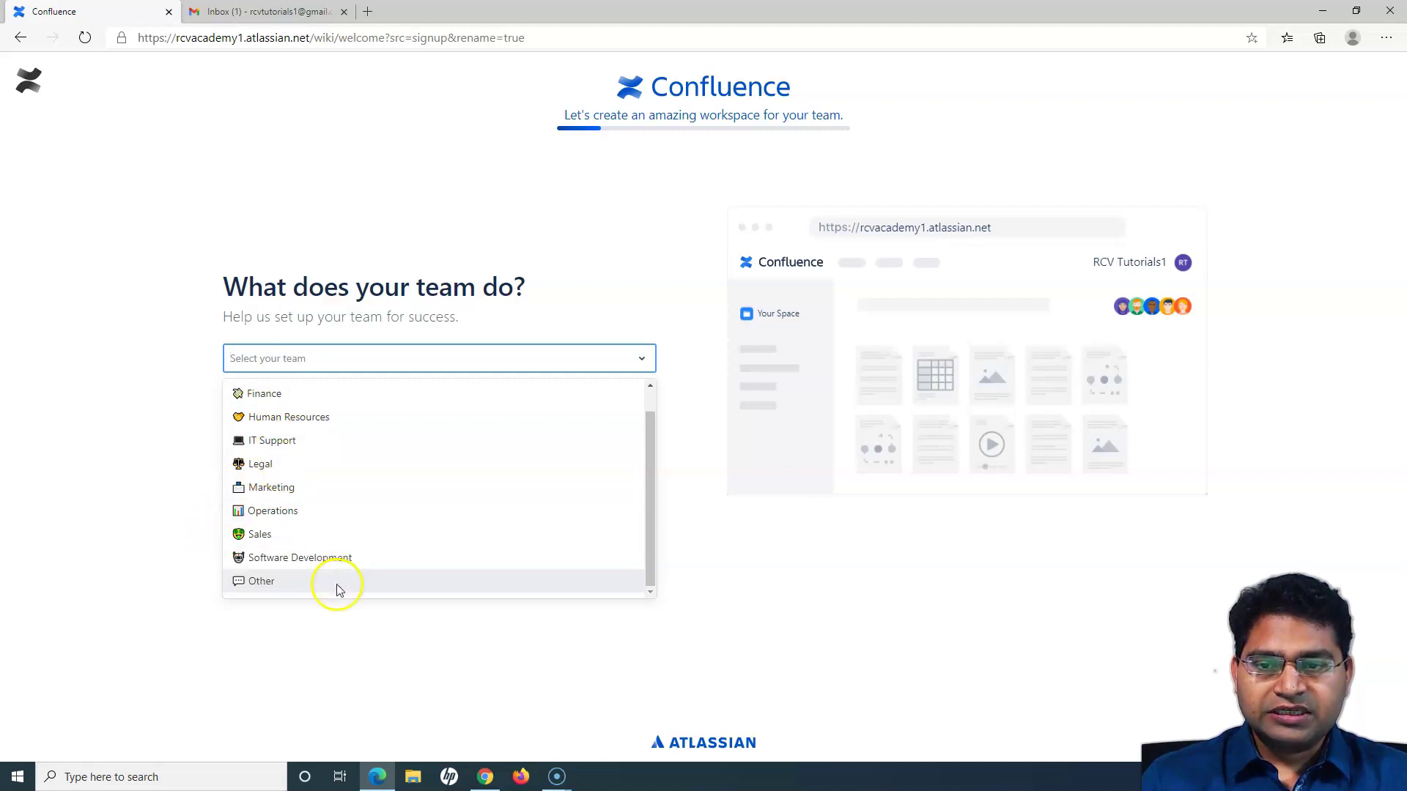
pyautogui.click(289, 564)
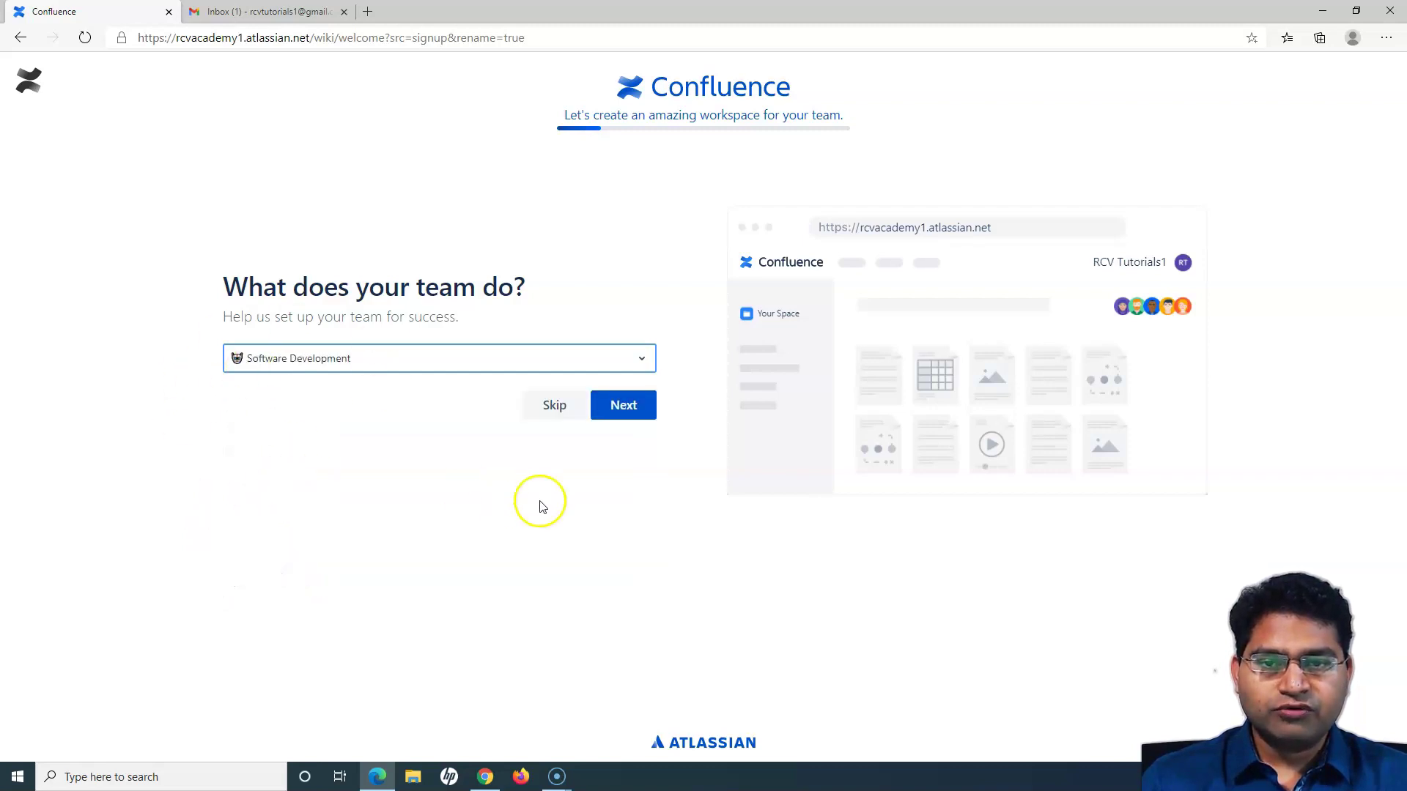
pyautogui.click(626, 410)
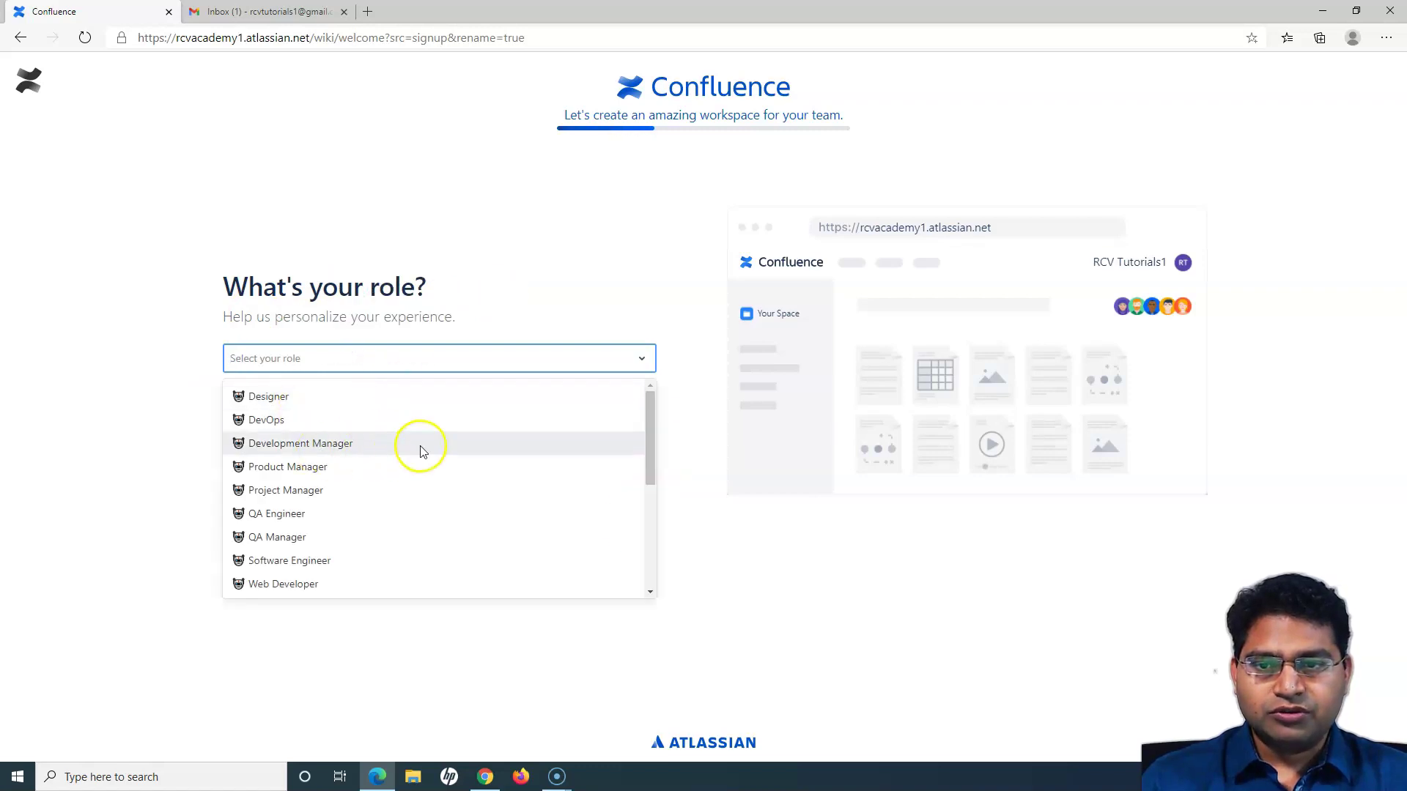
pyautogui.click(364, 537)
pyautogui.click(599, 407)
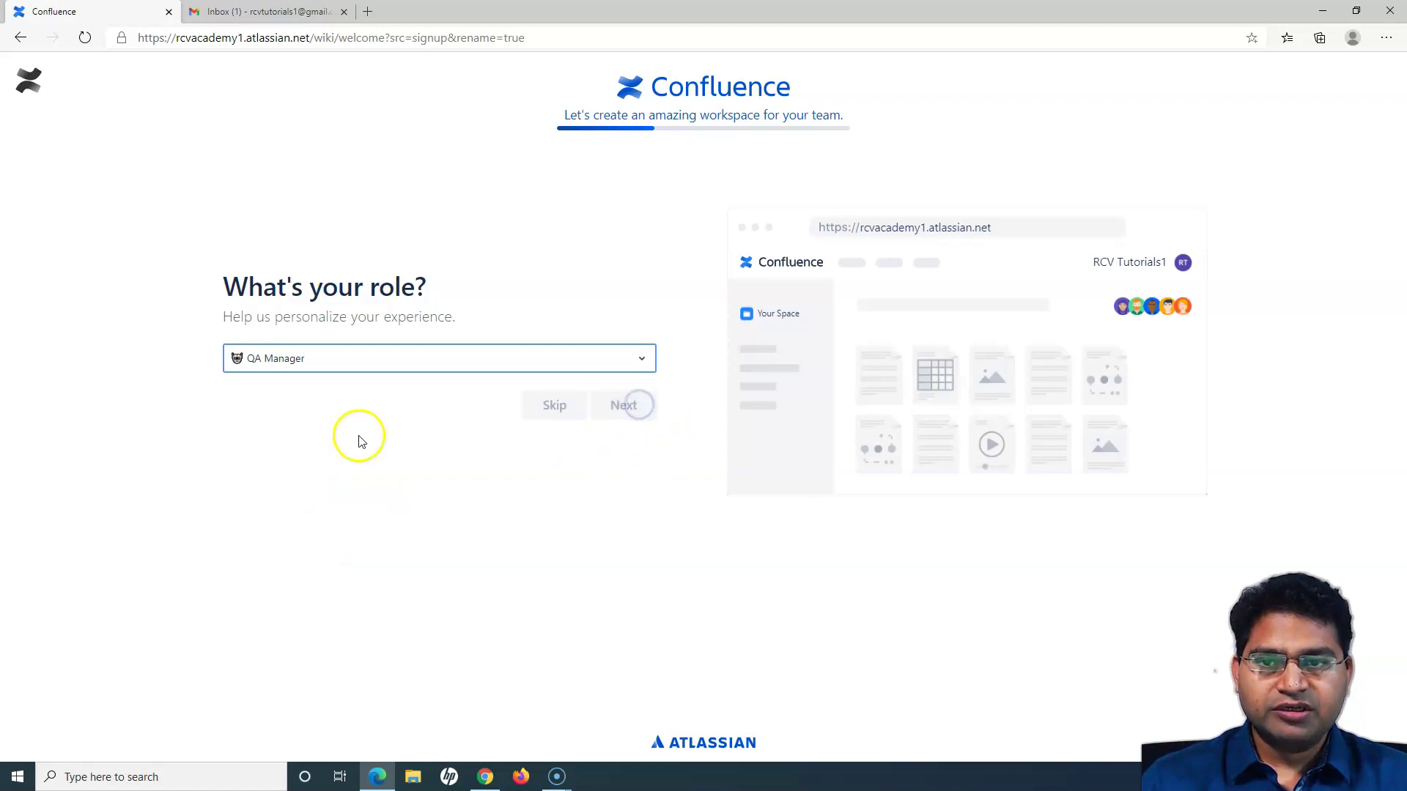
# Step: Name the first space "first demo space" and continue the workspace setup
pyautogui.moveTo(229, 321); pyautogui.dragTo(503, 311)
pyautogui.click(502, 309)
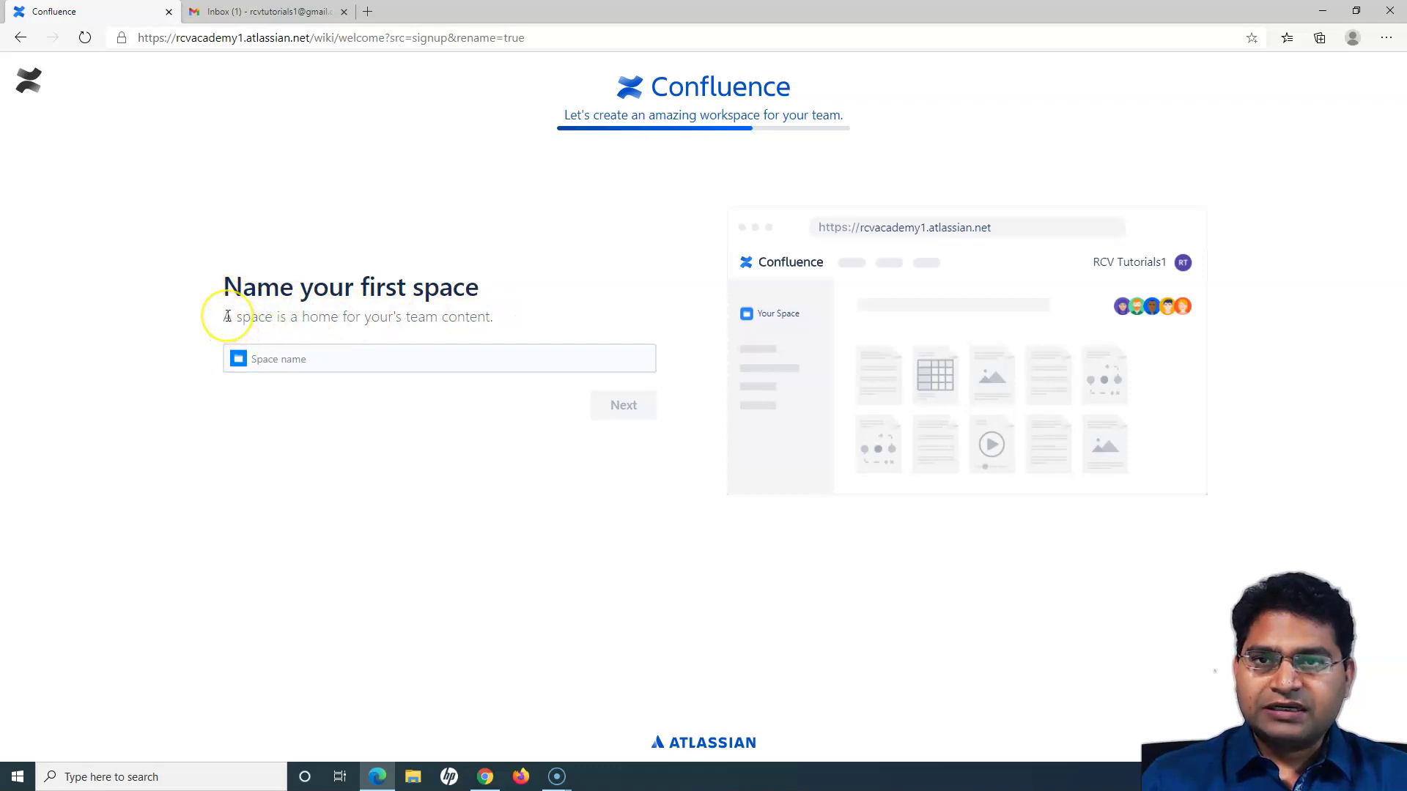
pyautogui.click(344, 364)
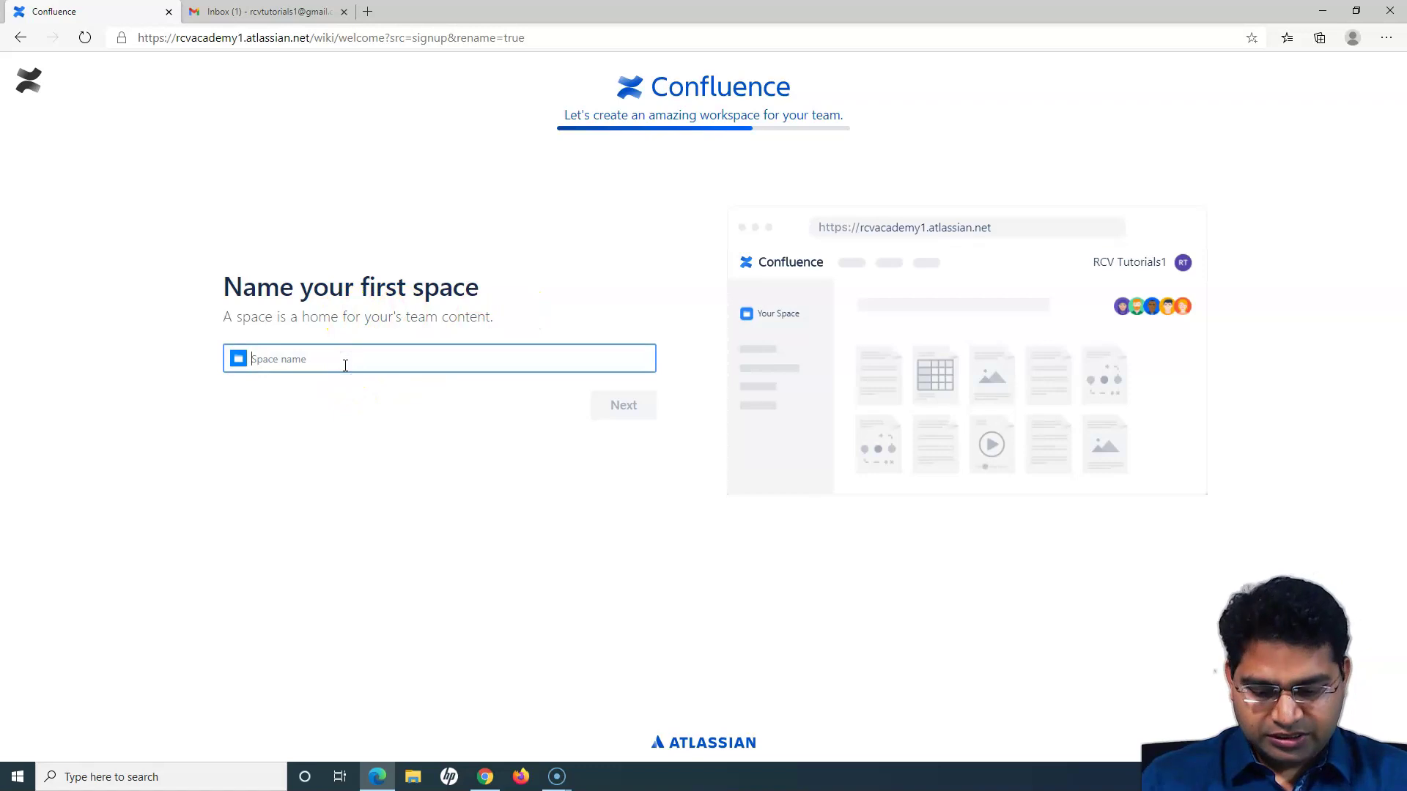
pyautogui.write('first demo space')
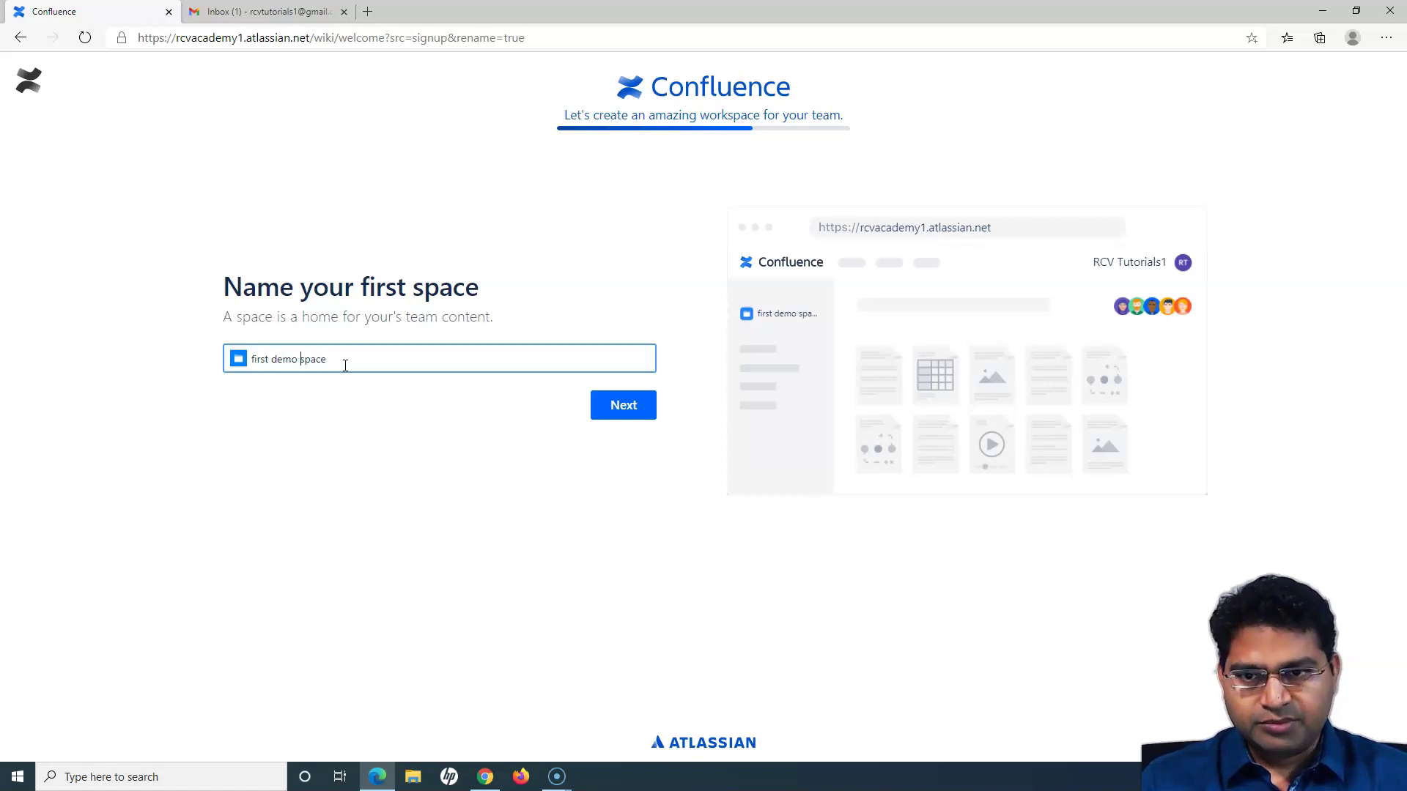
pyautogui.click(625, 408)
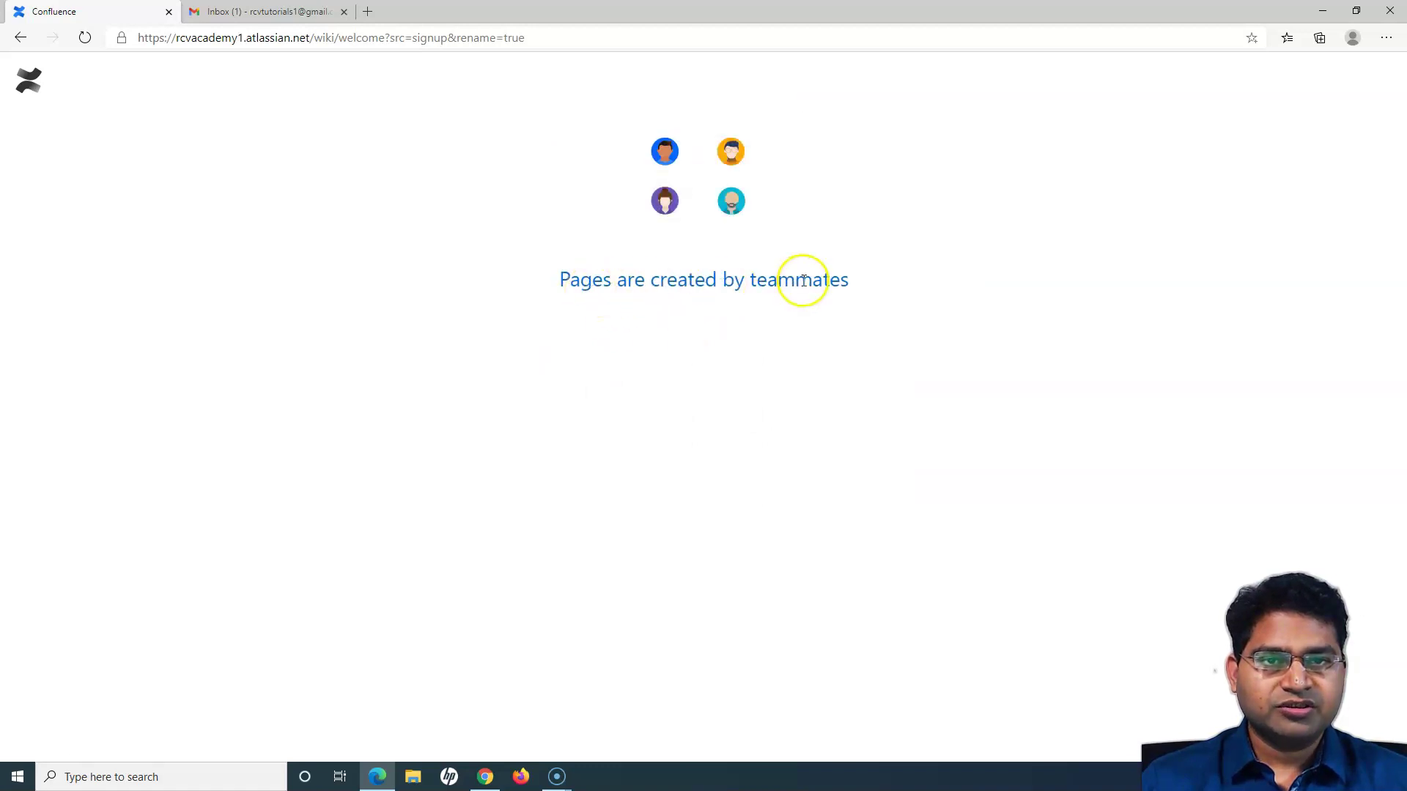
# Step: Continue past the team invitation page without adding any teammates, and leave the blank new page for the Confluence home page
pyautogui.moveTo(579, 93); pyautogui.dragTo(751, 140)
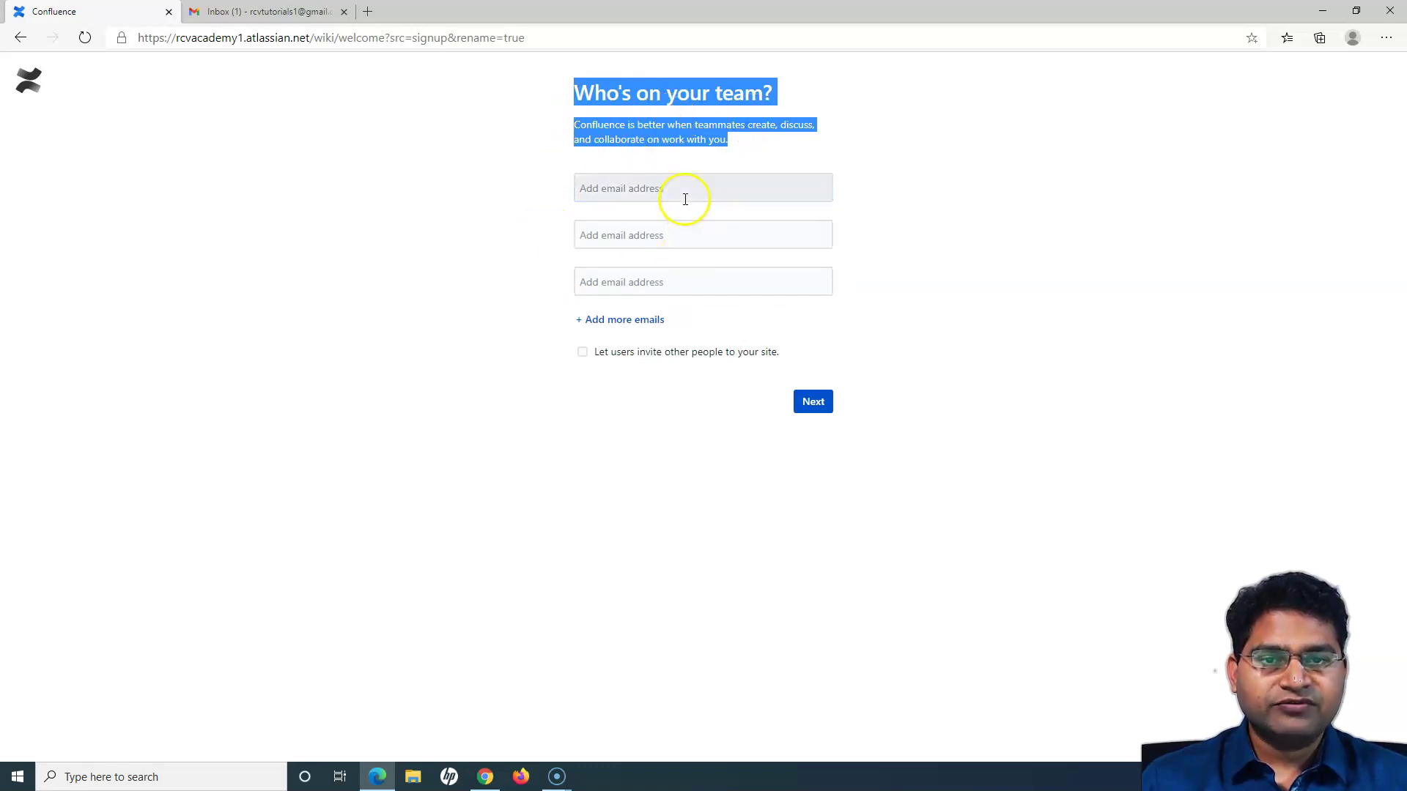
pyautogui.click(474, 176)
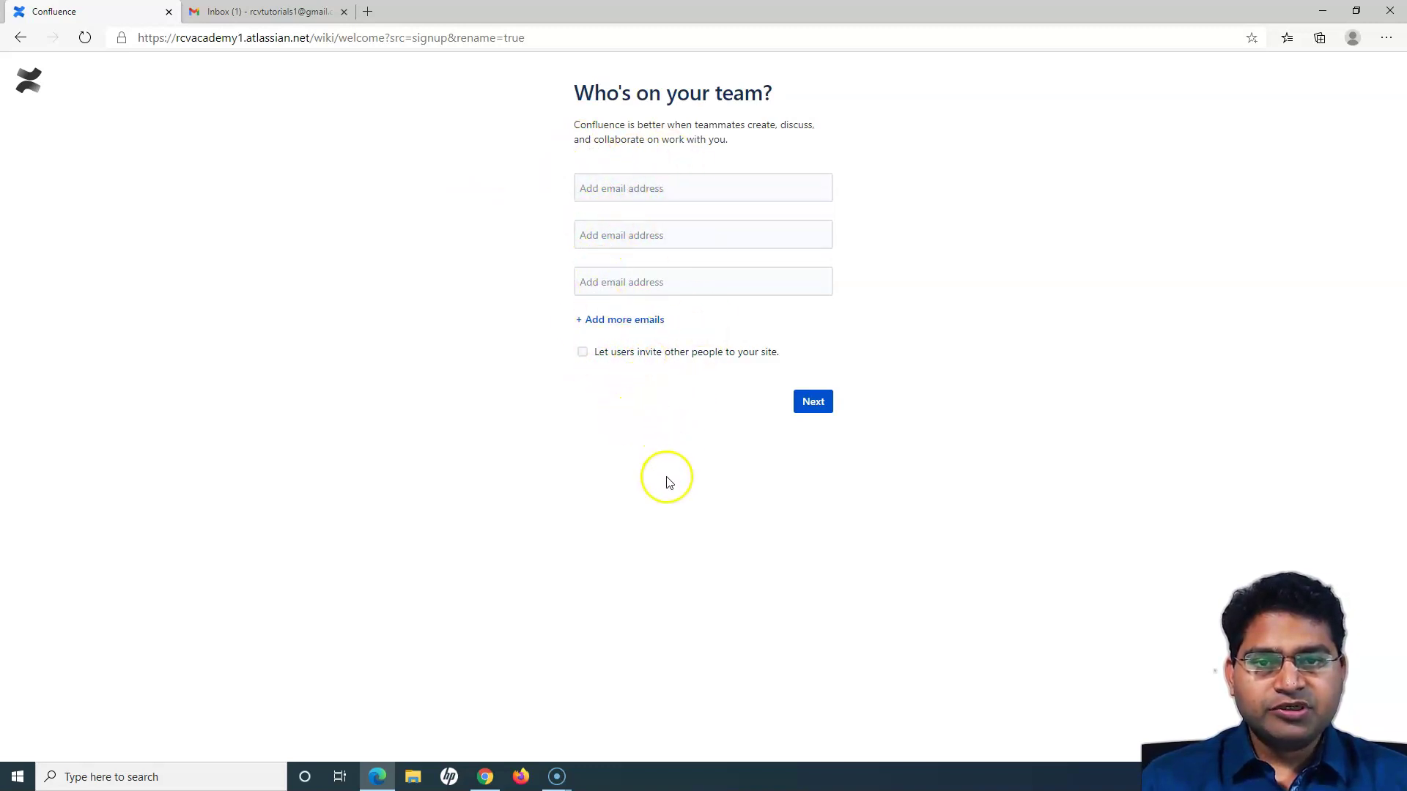
pyautogui.click(814, 417)
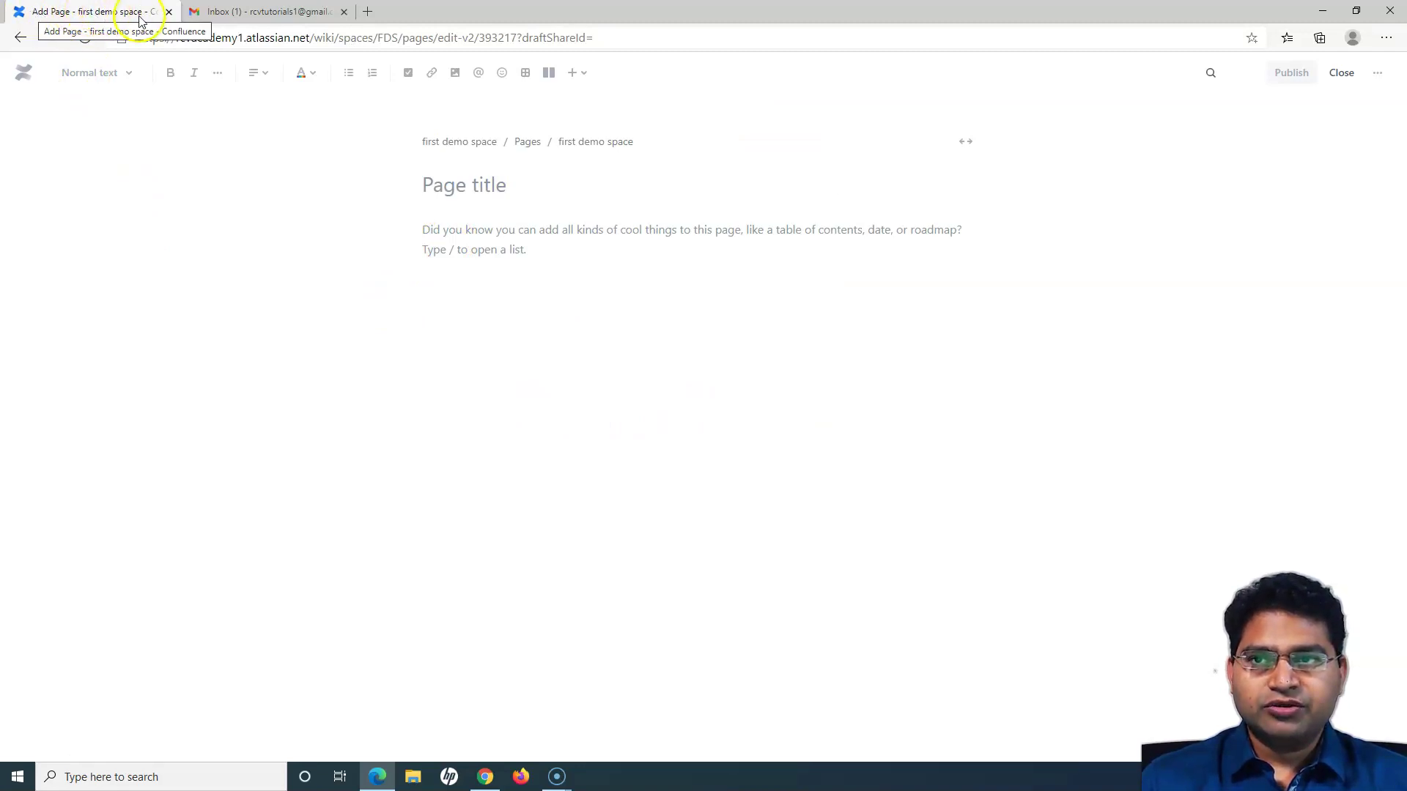
pyautogui.click(423, 209)
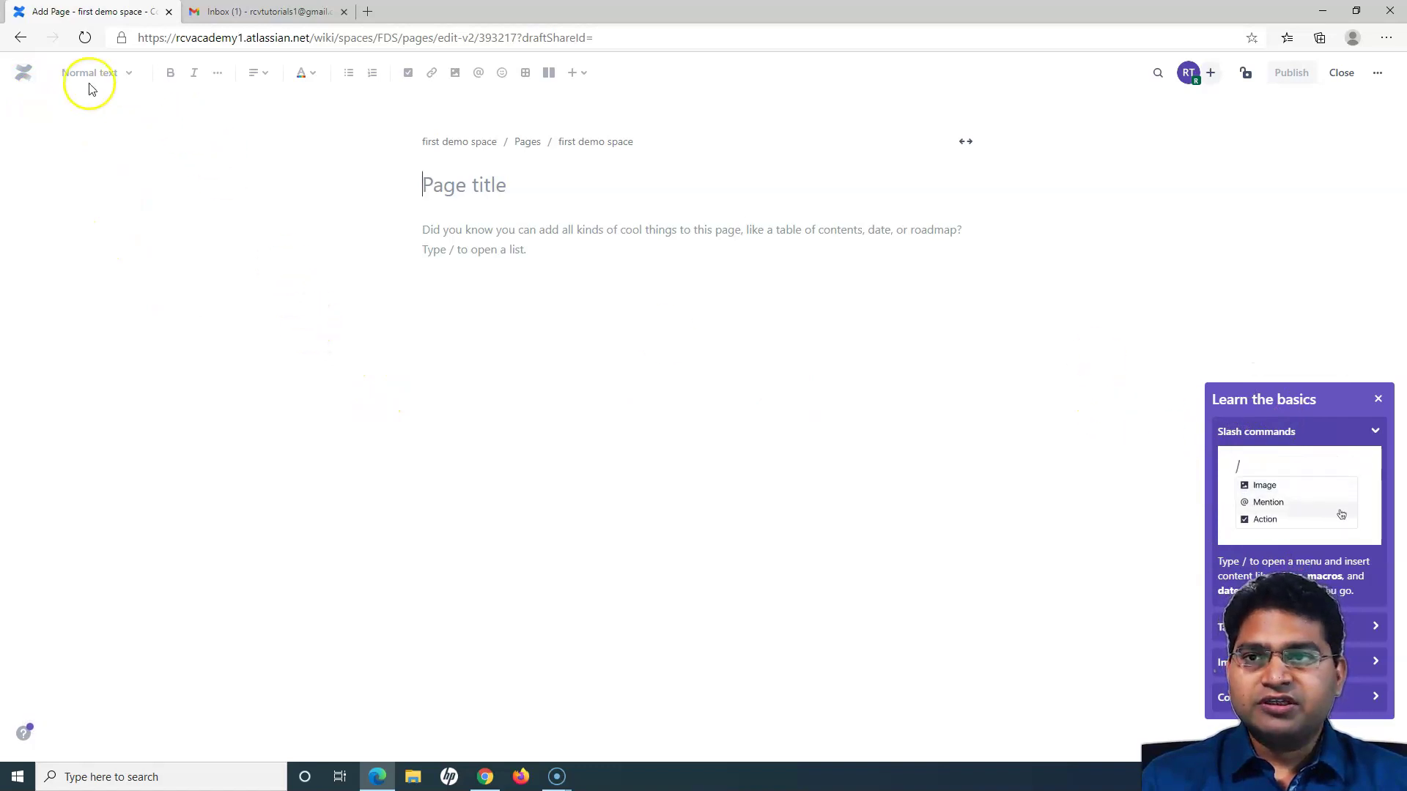
pyautogui.click(26, 77)
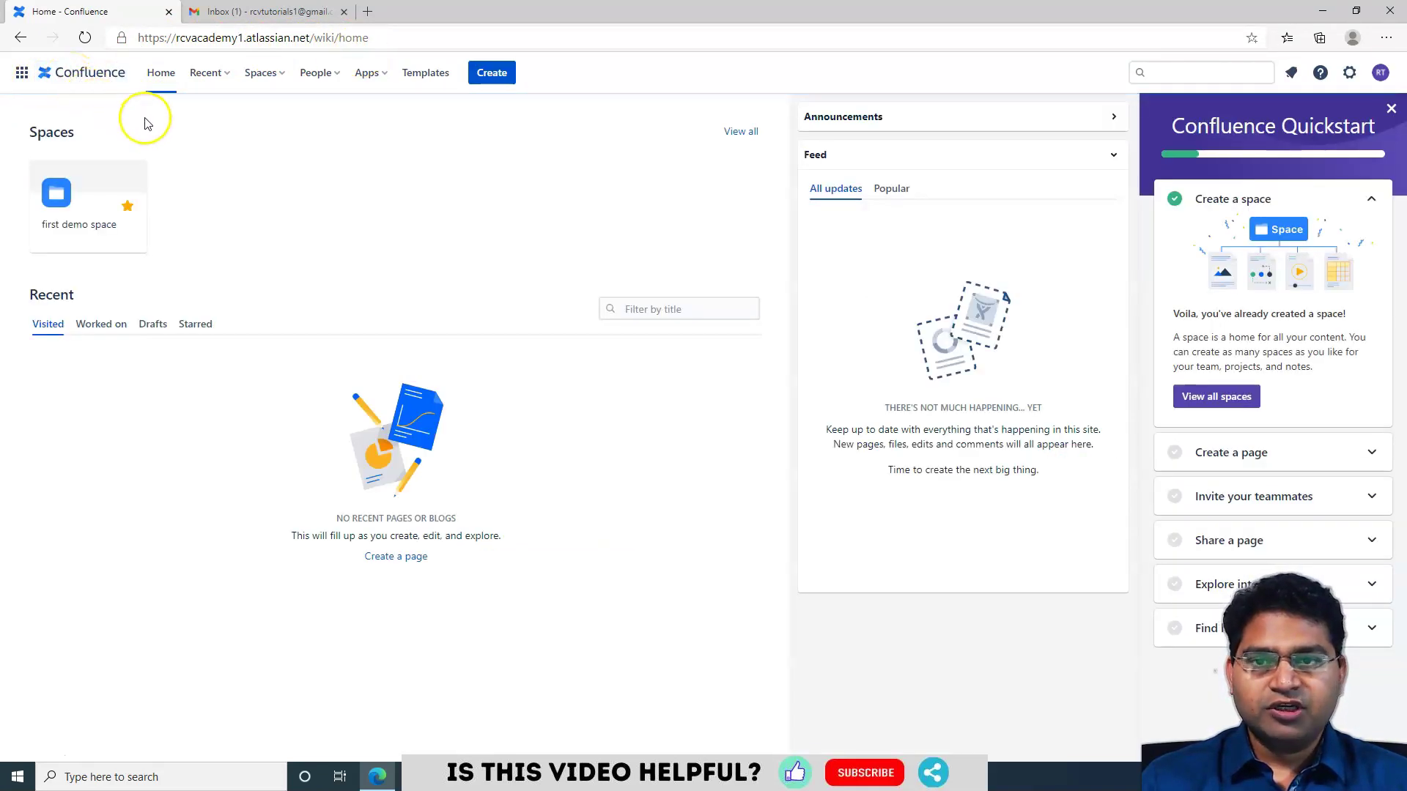
# Step: Examine the Jira Software product offer from the Atlassian product switcher, and return to the Confluence home page
pyautogui.click(22, 74)
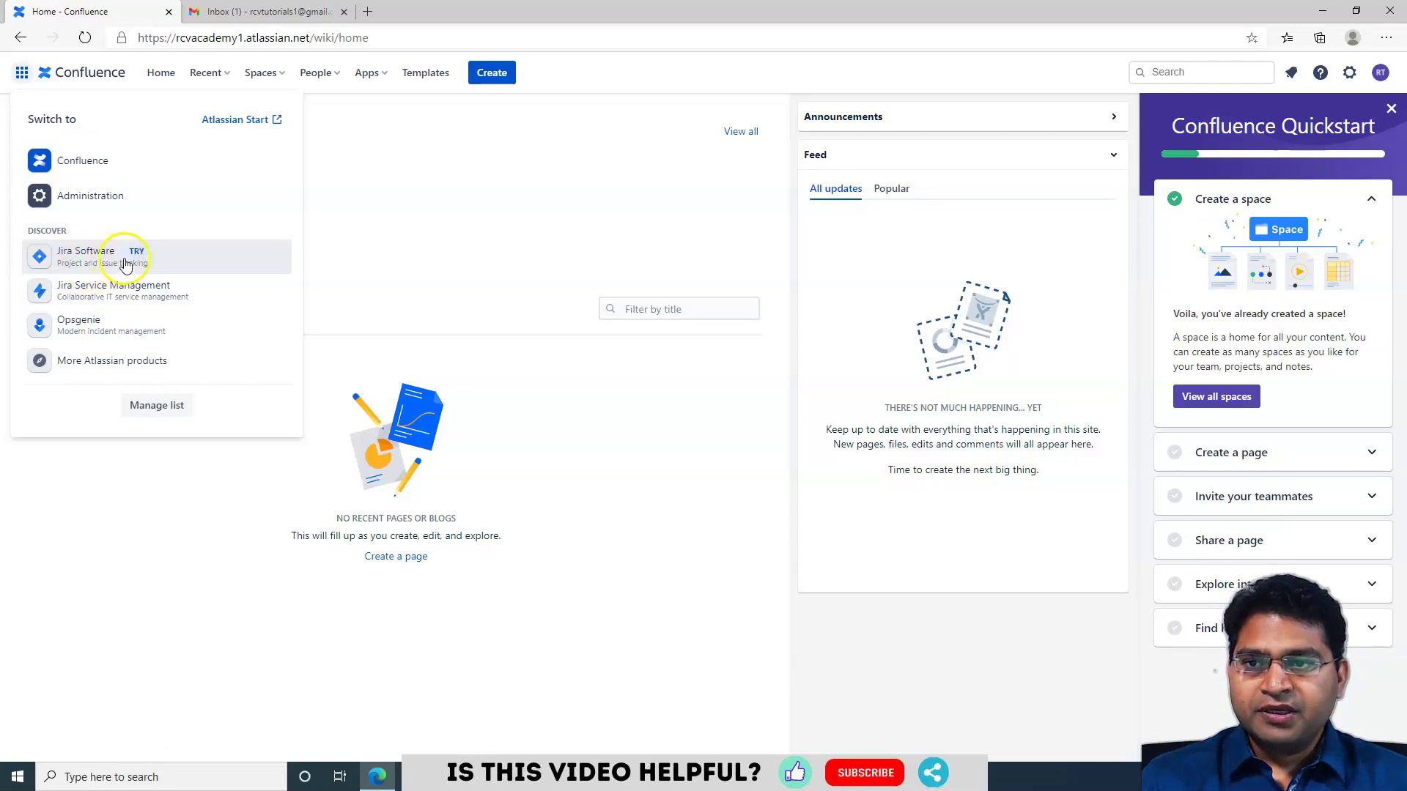
pyautogui.click(85, 260)
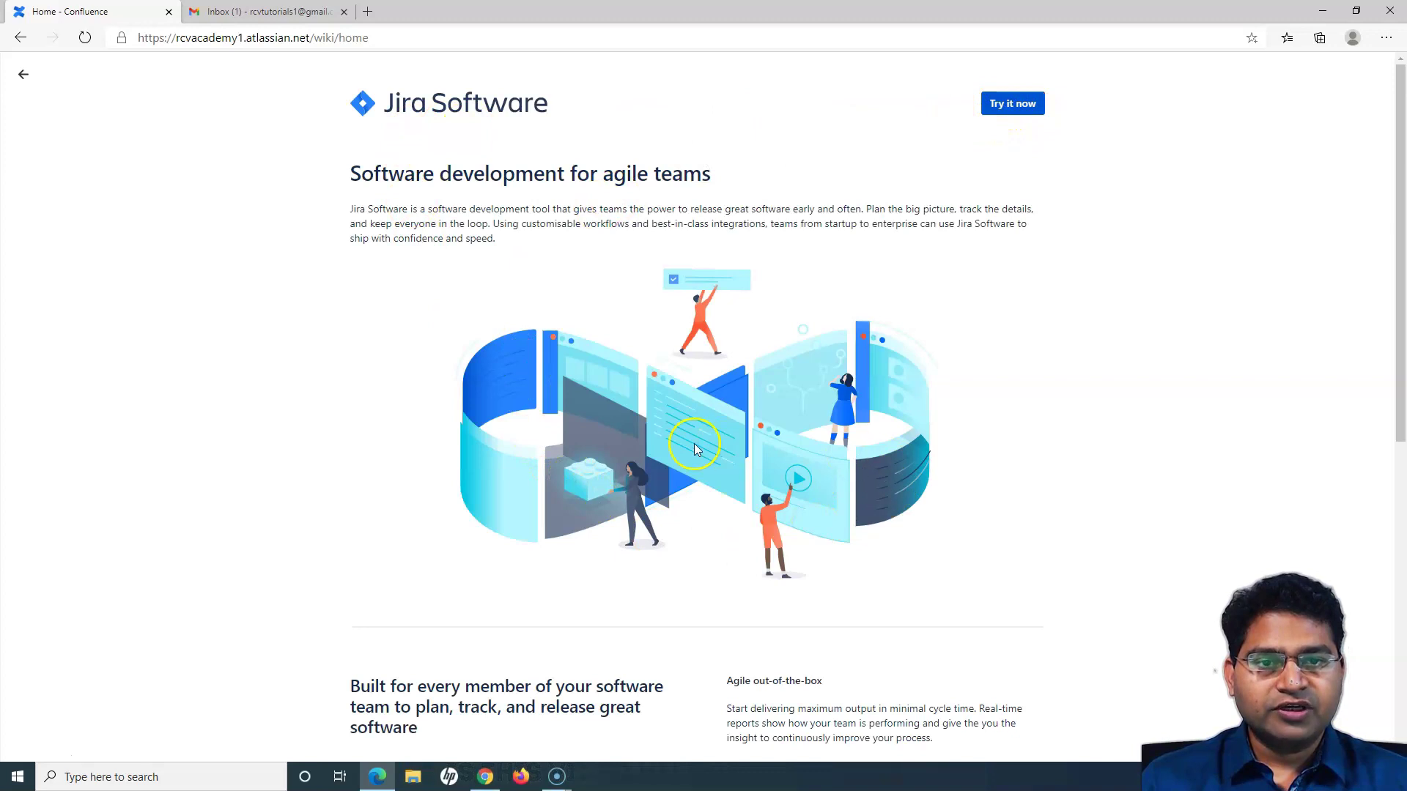
pyautogui.scroll(-3, 520, 509)
pyautogui.scroll(1, 643, 553)
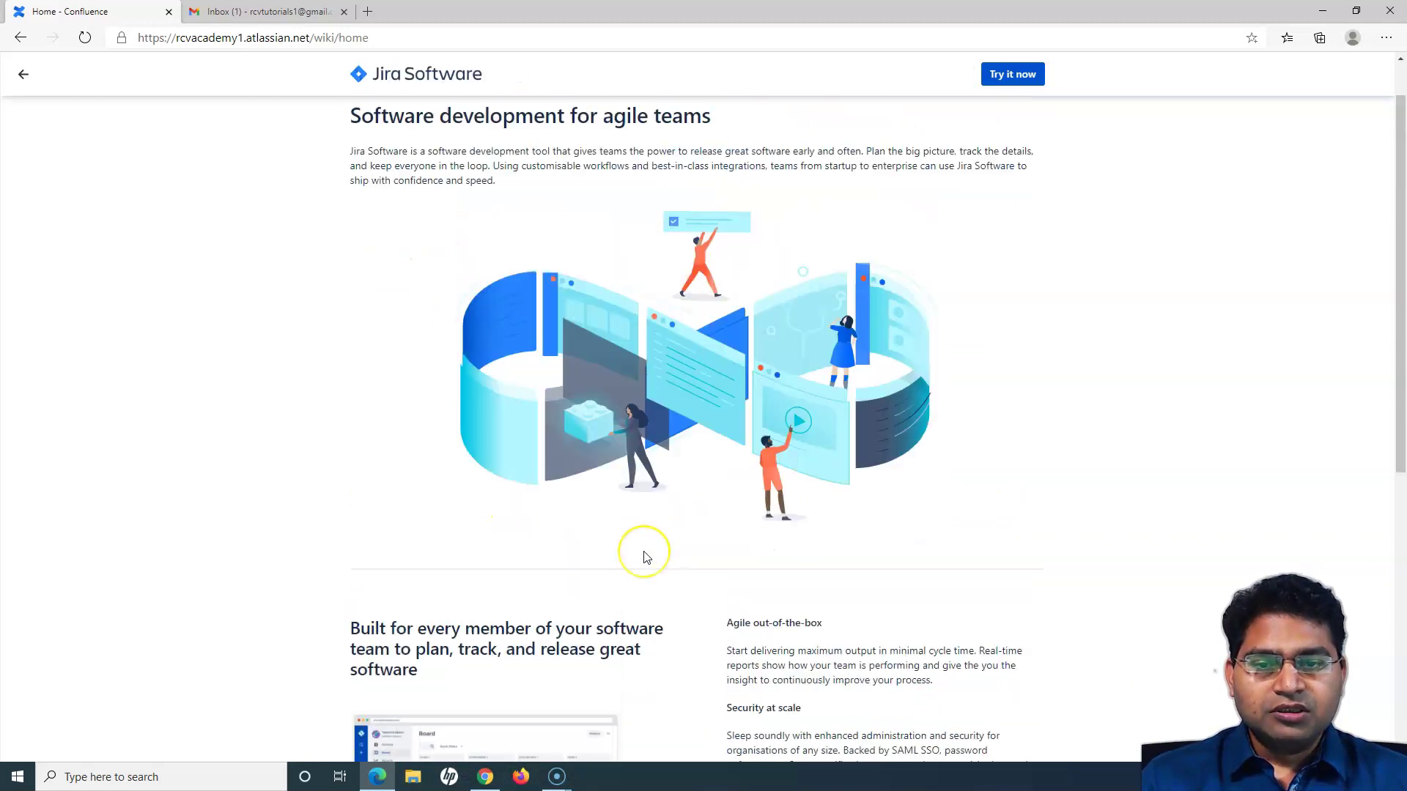
pyautogui.scroll(-6, 644, 555)
pyautogui.scroll(4, 644, 559)
pyautogui.scroll(4, 645, 558)
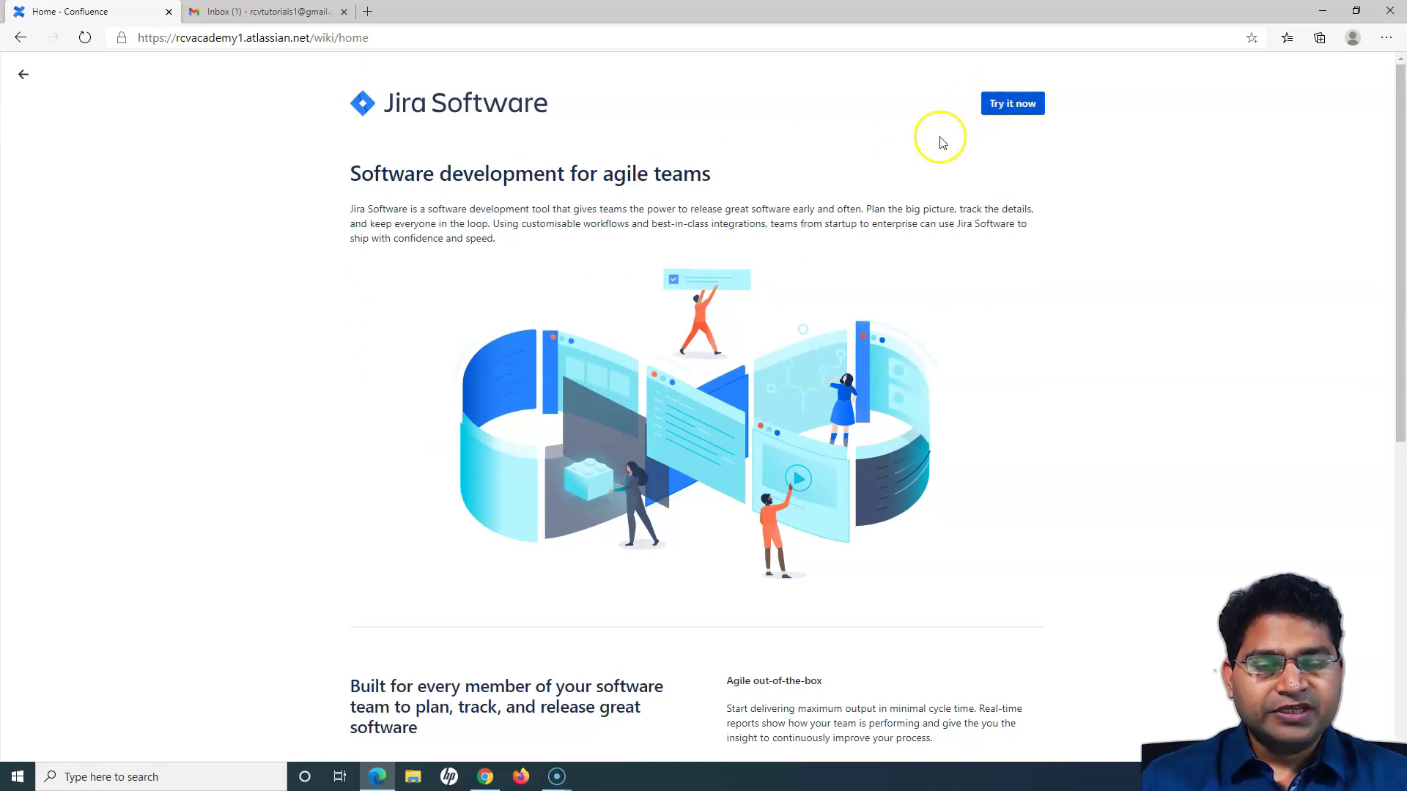
pyautogui.click(25, 76)
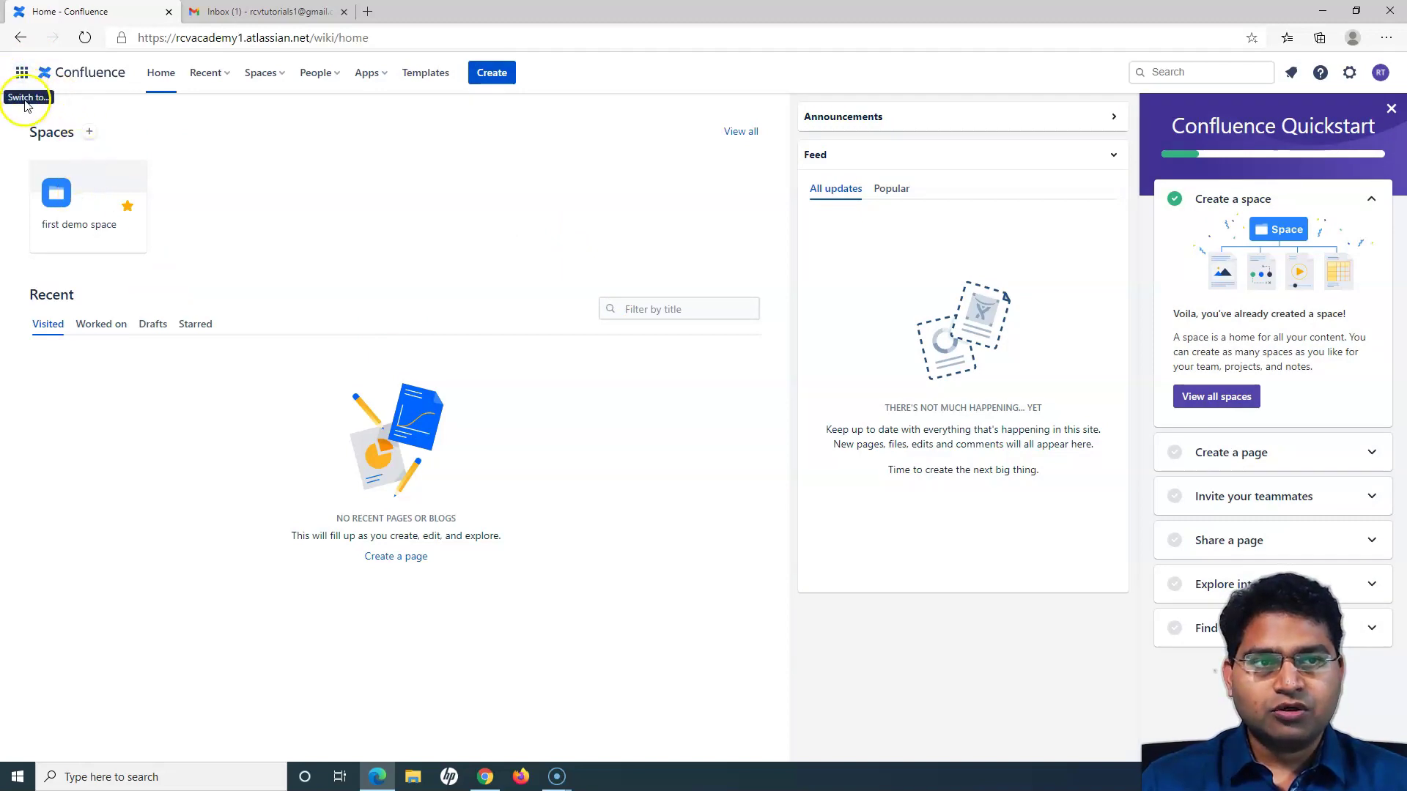
# Step: Search the web for confluence in a new browser tab and open the free offer on Atlassian's Confluence page
pyautogui.click(23, 74)
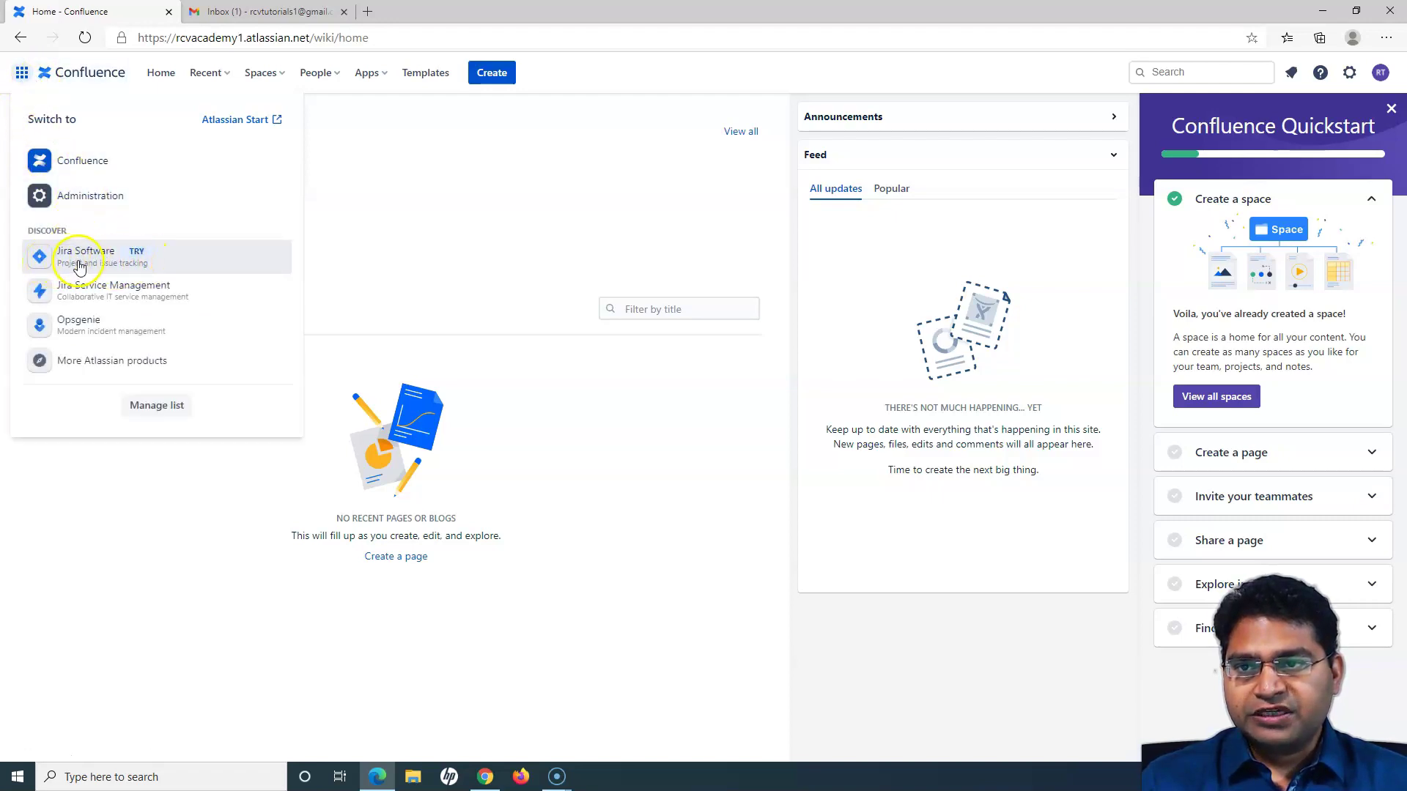
pyautogui.click(367, 11)
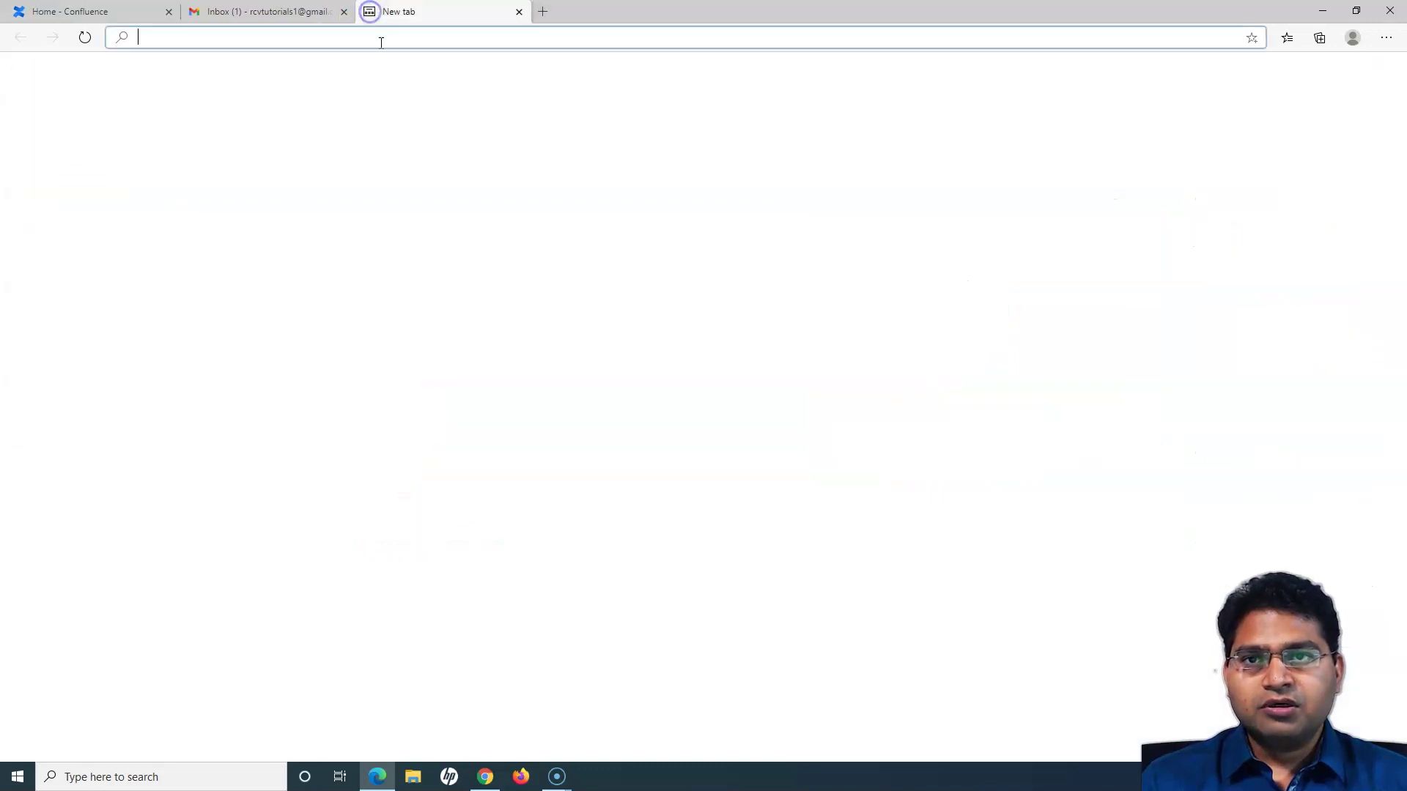
pyautogui.write('con')
pyautogui.press('Return')
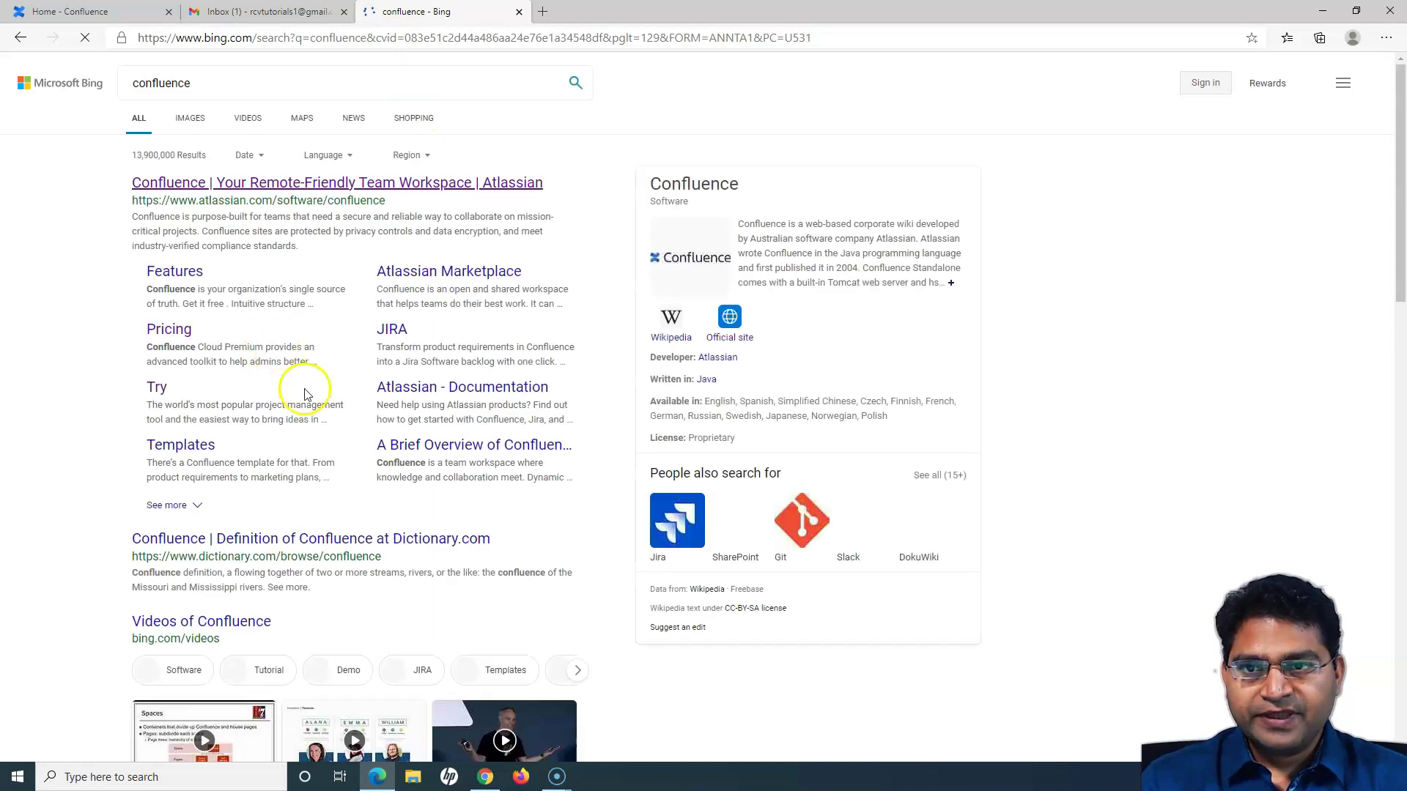
pyautogui.click(273, 183)
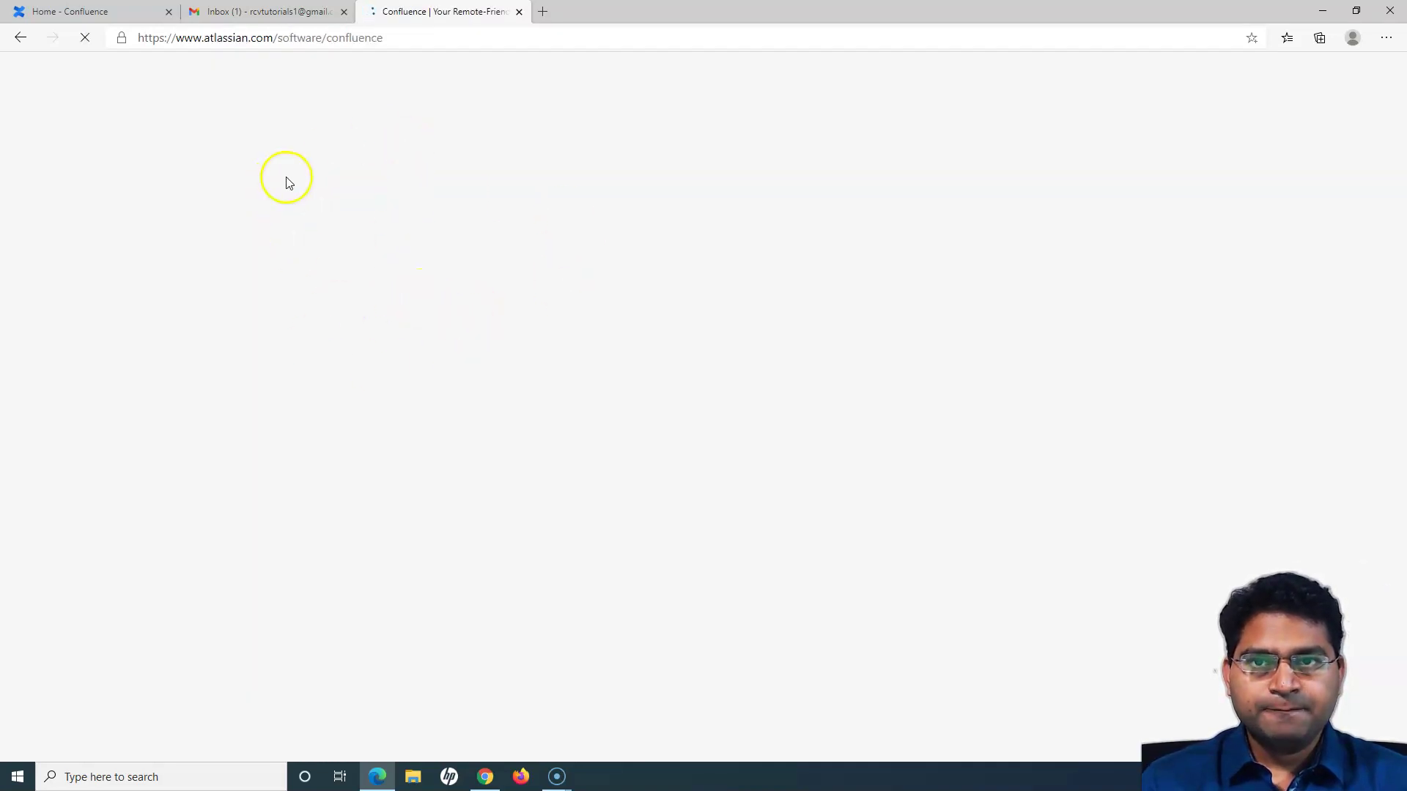
pyautogui.click(311, 392)
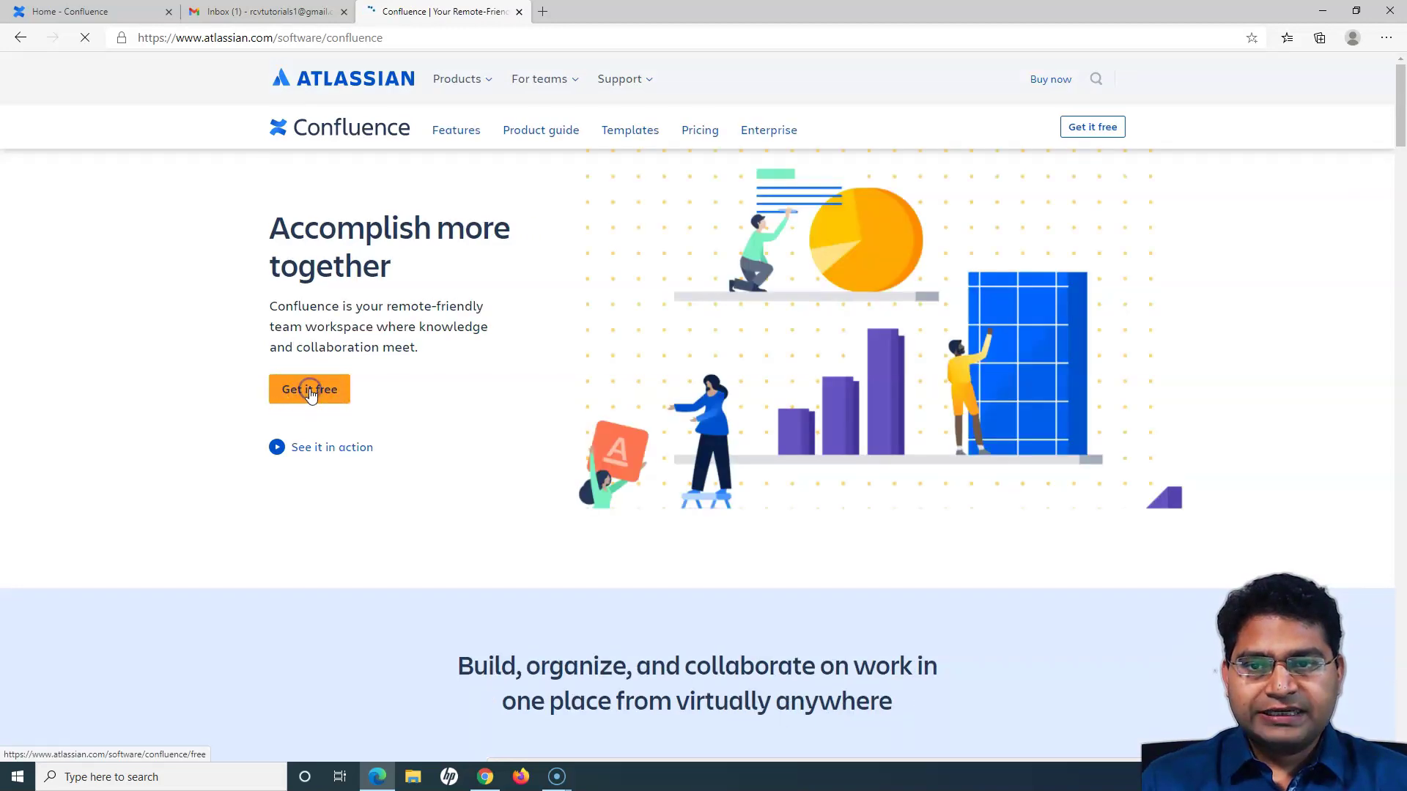
# Step: Try the second product choices beside Confluence and pick Jira Software for the free bundle
pyautogui.click(719, 234)
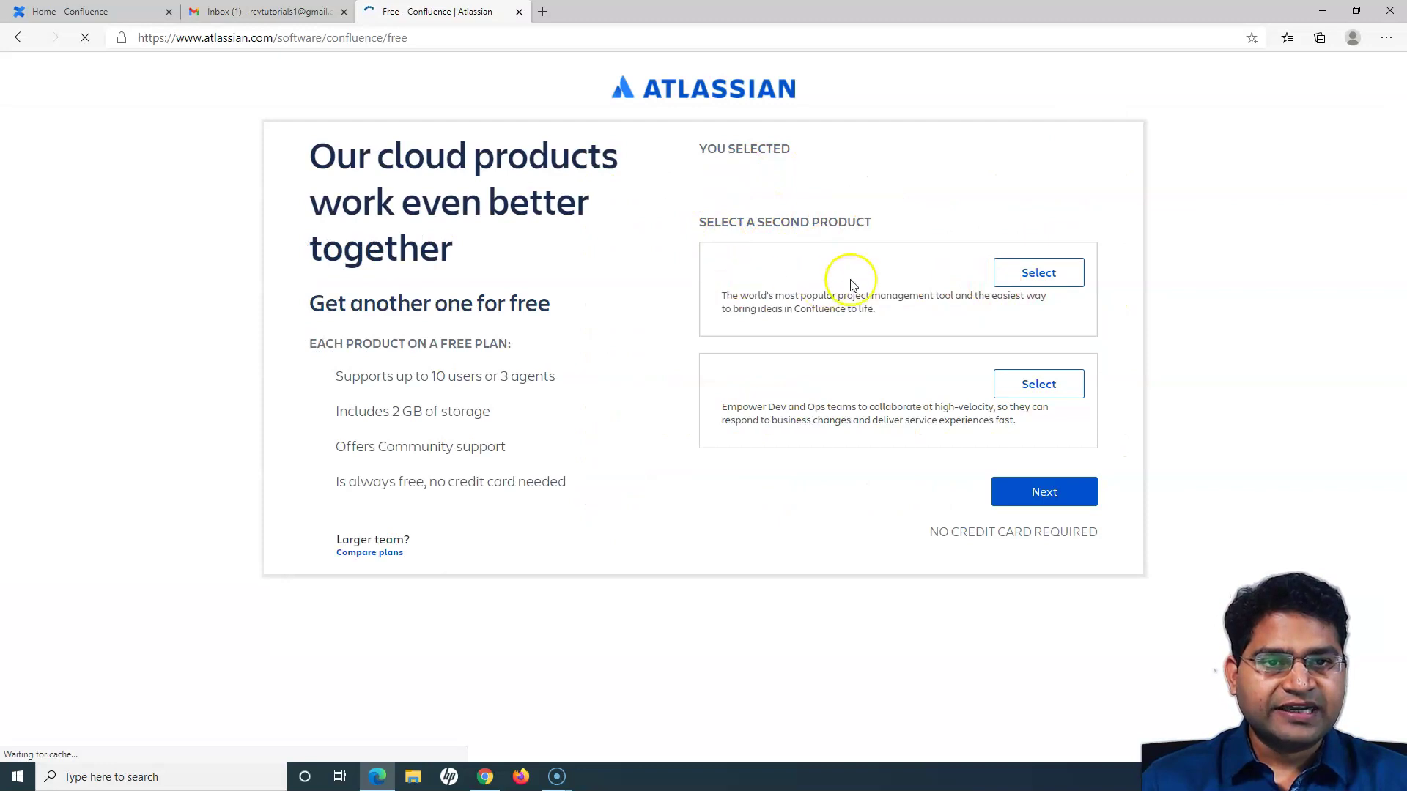
pyautogui.moveTo(835, 159); pyautogui.dragTo(974, 198)
pyautogui.click(1011, 322)
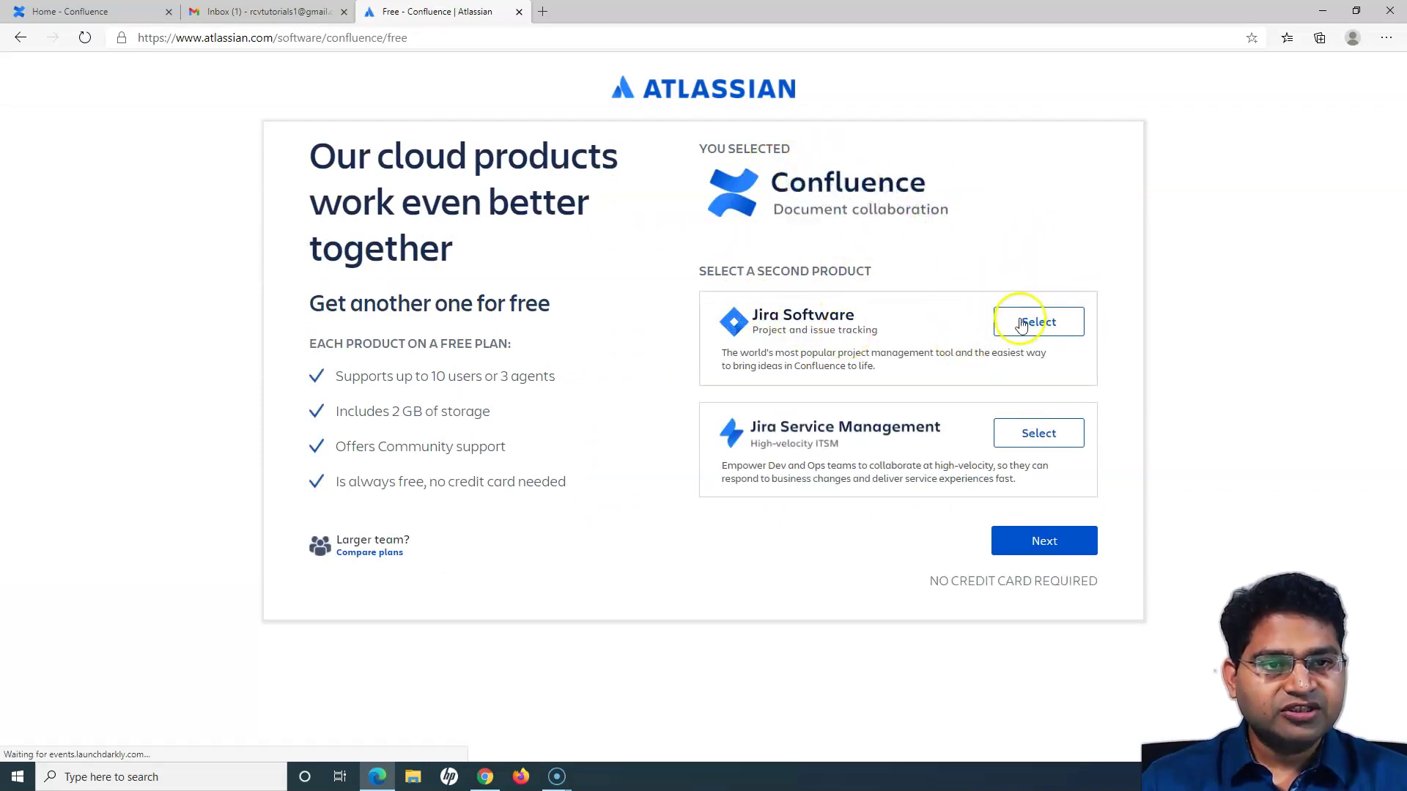
pyautogui.click(1039, 438)
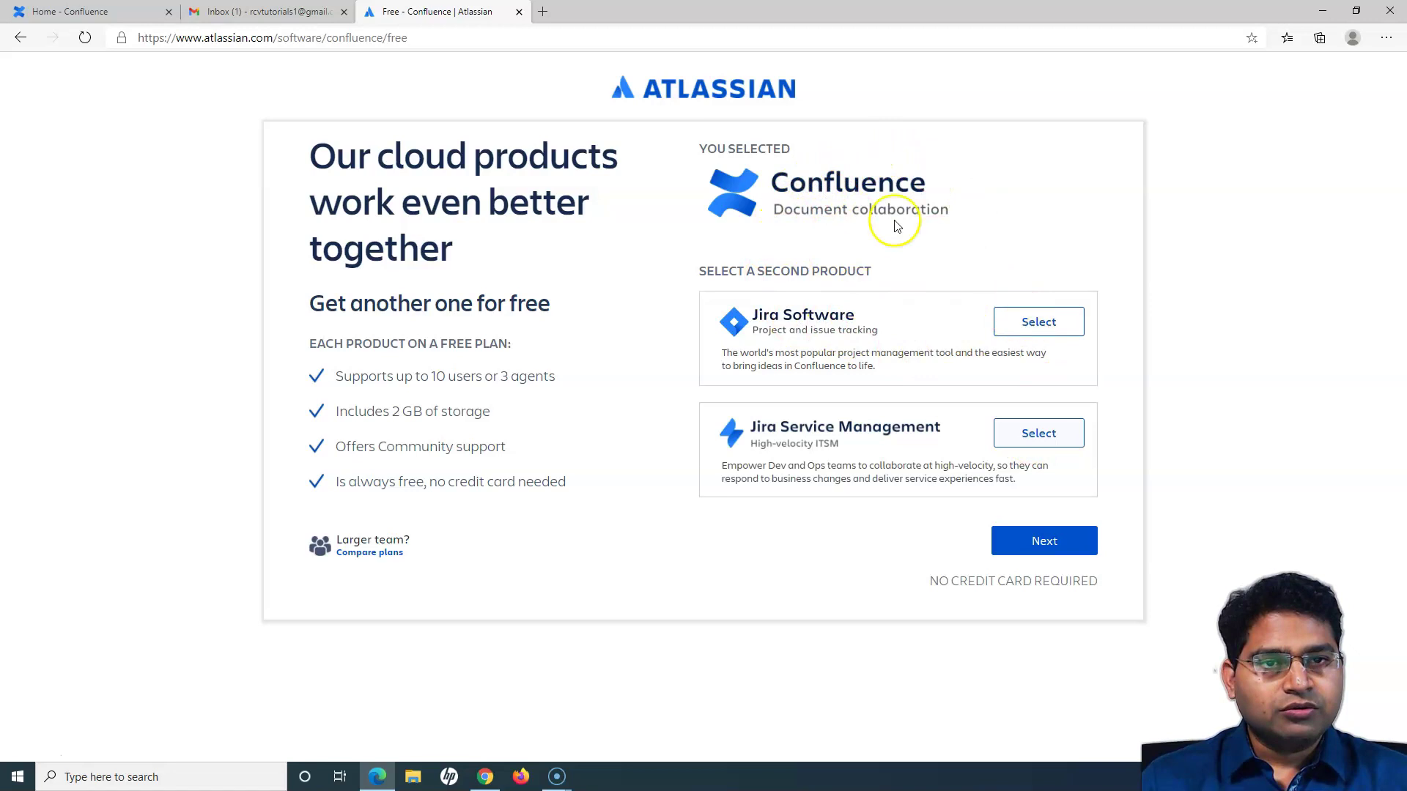
pyautogui.click(1061, 323)
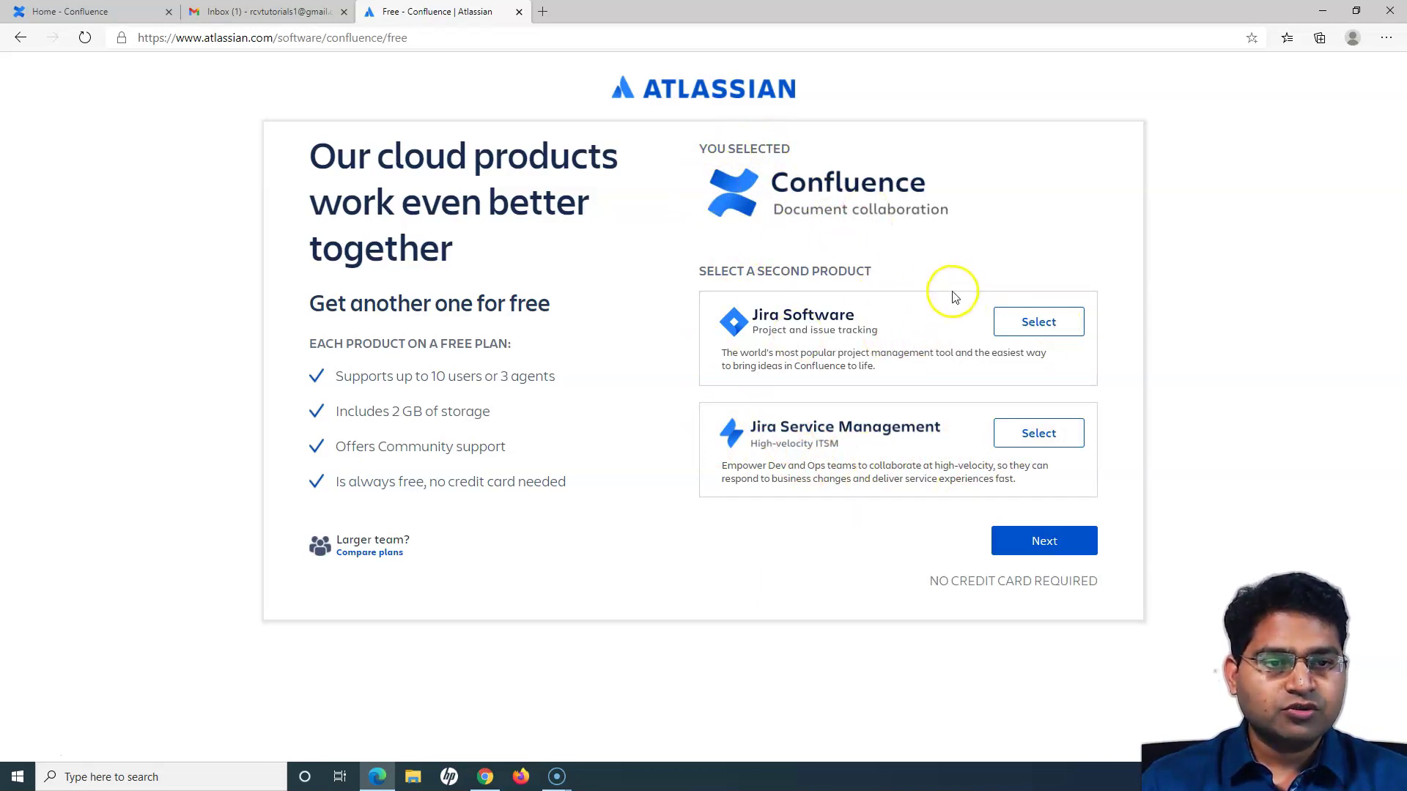
pyautogui.click(722, 315)
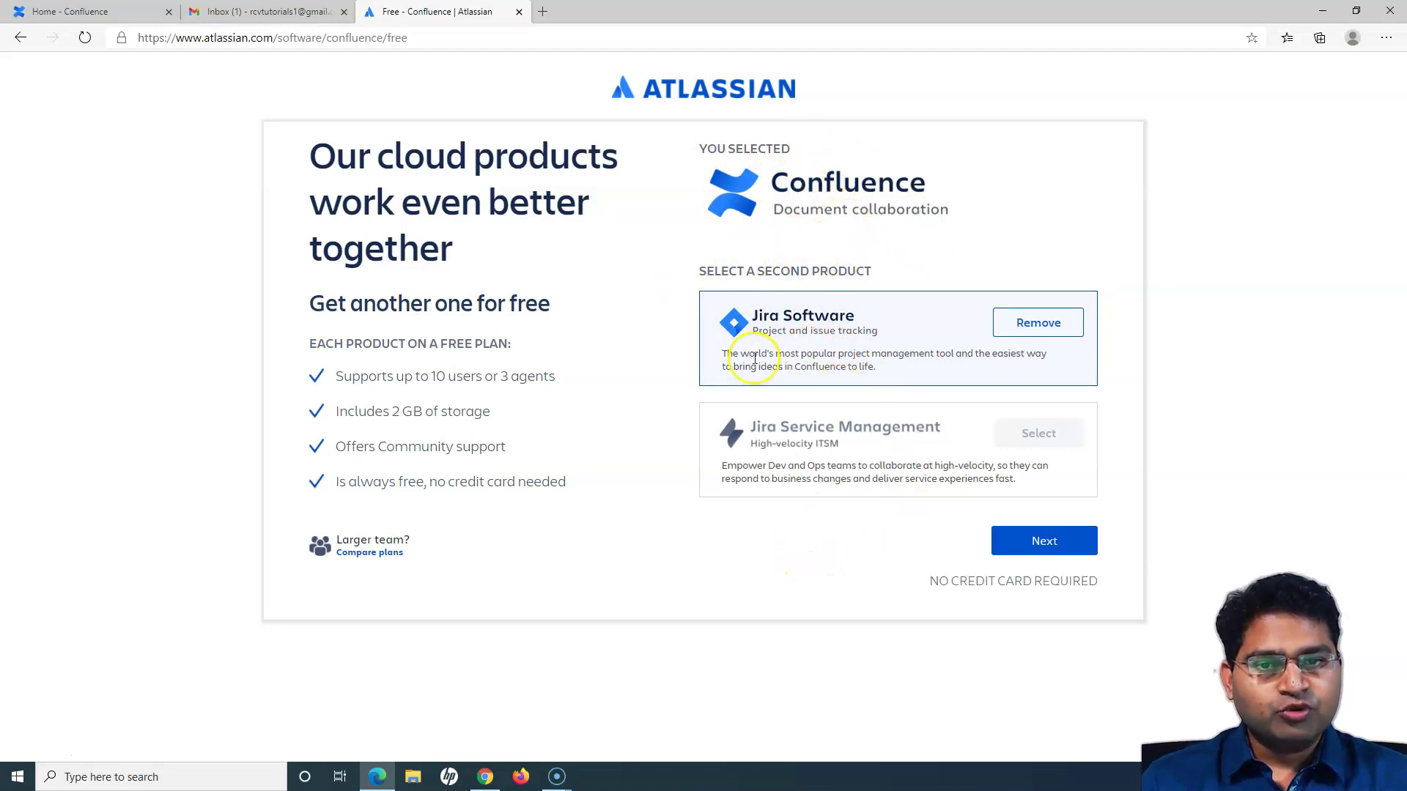
# Step: Examine the user and storage limits of each product on the free plan
pyautogui.moveTo(397, 377); pyautogui.dragTo(581, 377)
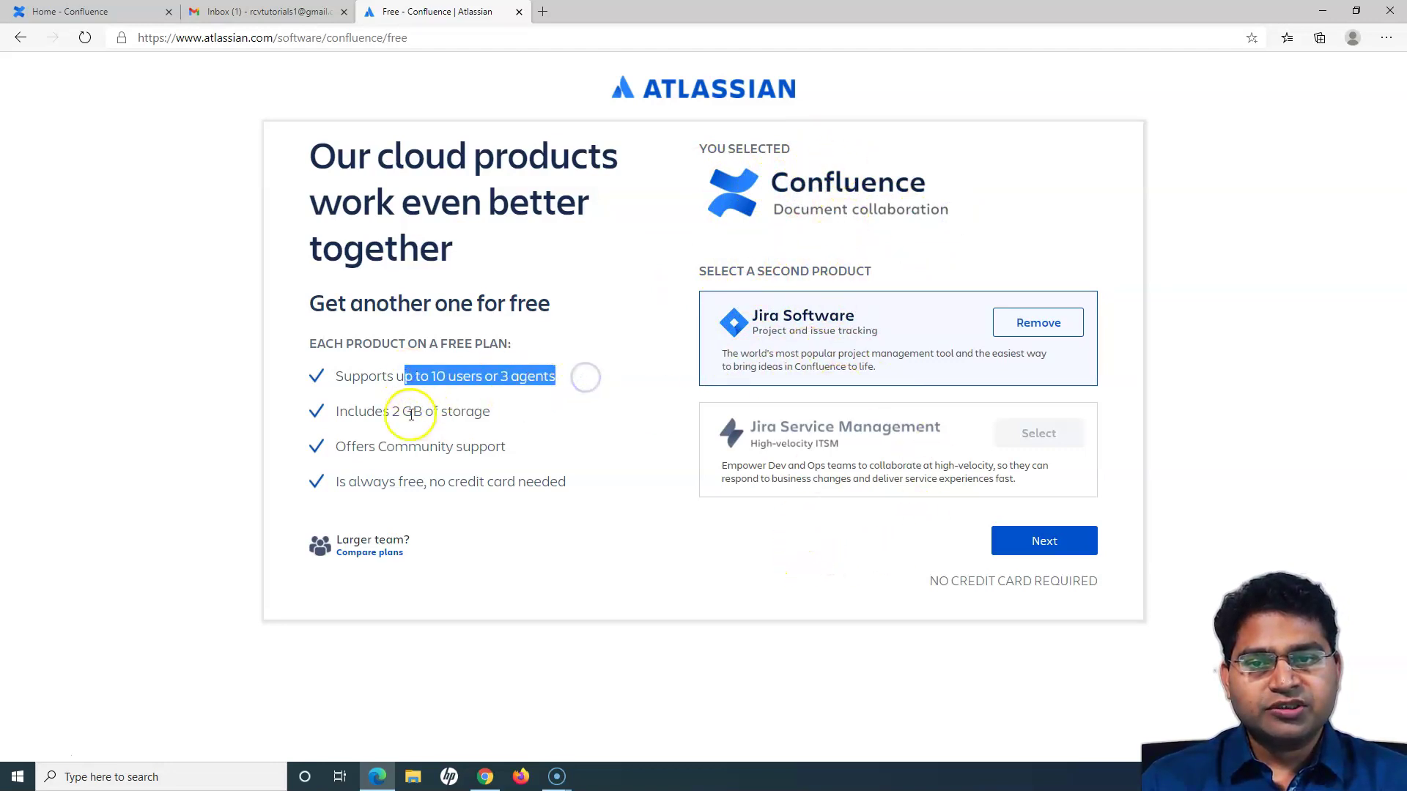
pyautogui.click(386, 414)
pyautogui.moveTo(386, 414); pyautogui.dragTo(508, 412)
pyautogui.click(508, 412)
pyautogui.moveTo(391, 413); pyautogui.dragTo(517, 416)
pyautogui.click(517, 415)
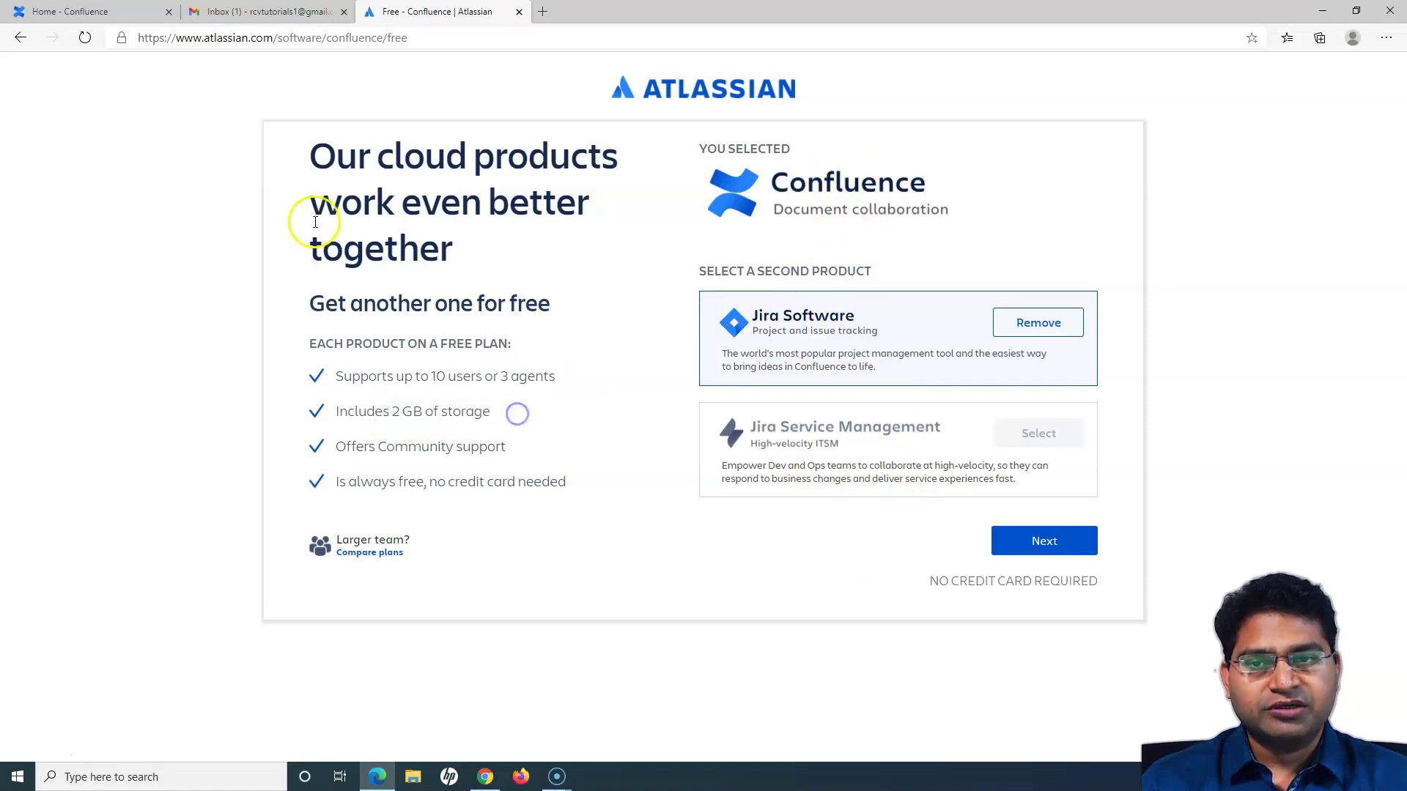
# Step: Return to the Confluence product page and find the prices of the available plans
pyautogui.click(20, 38)
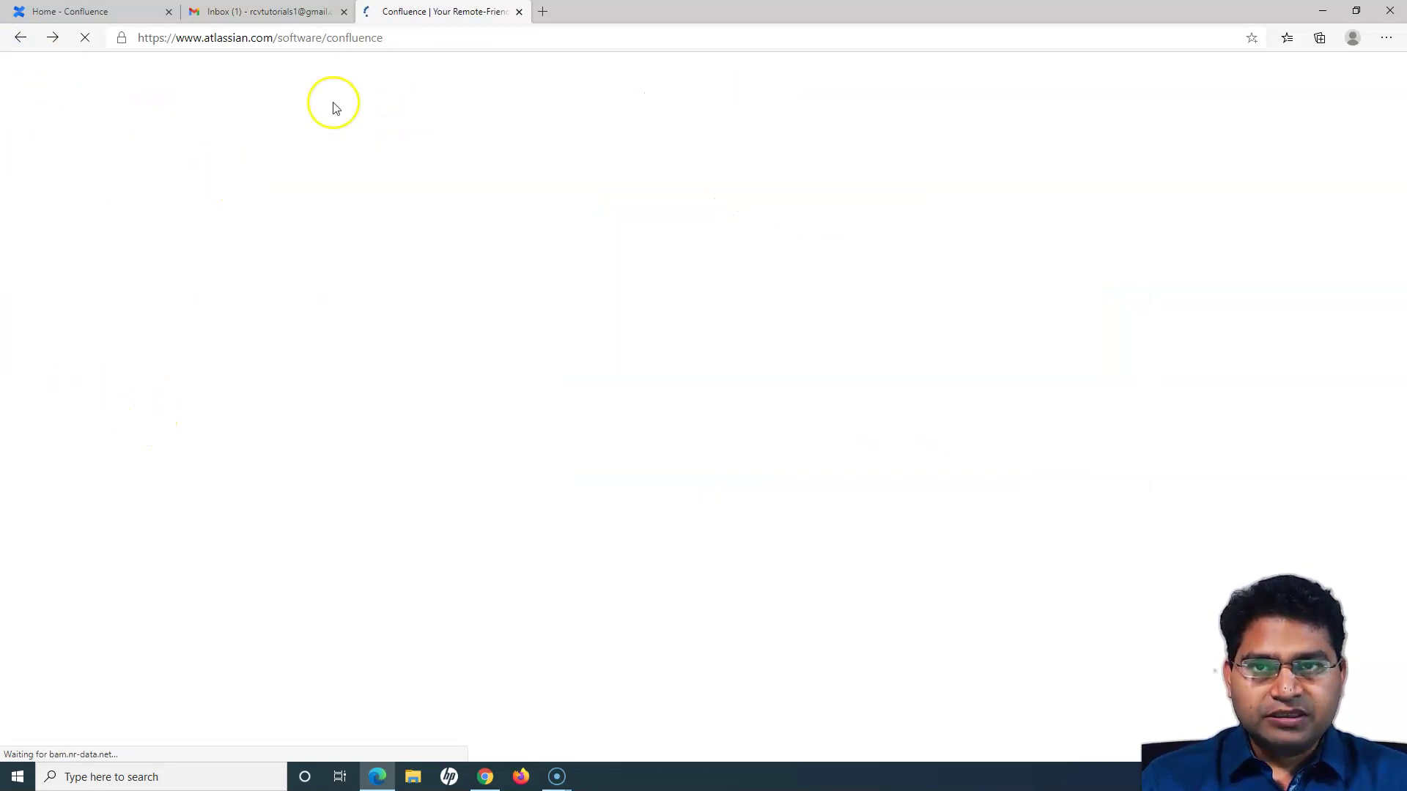
pyautogui.click(83, 12)
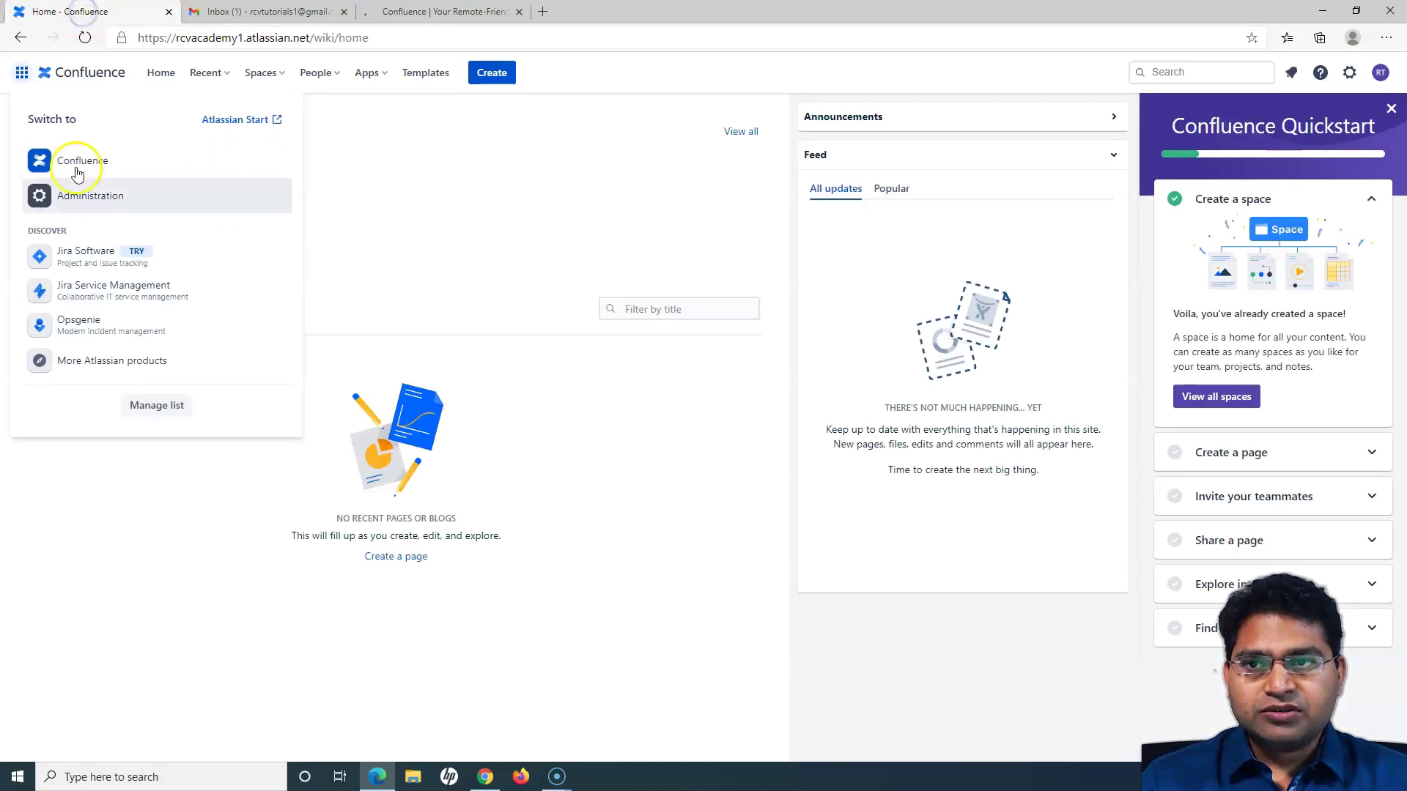
pyautogui.click(432, 10)
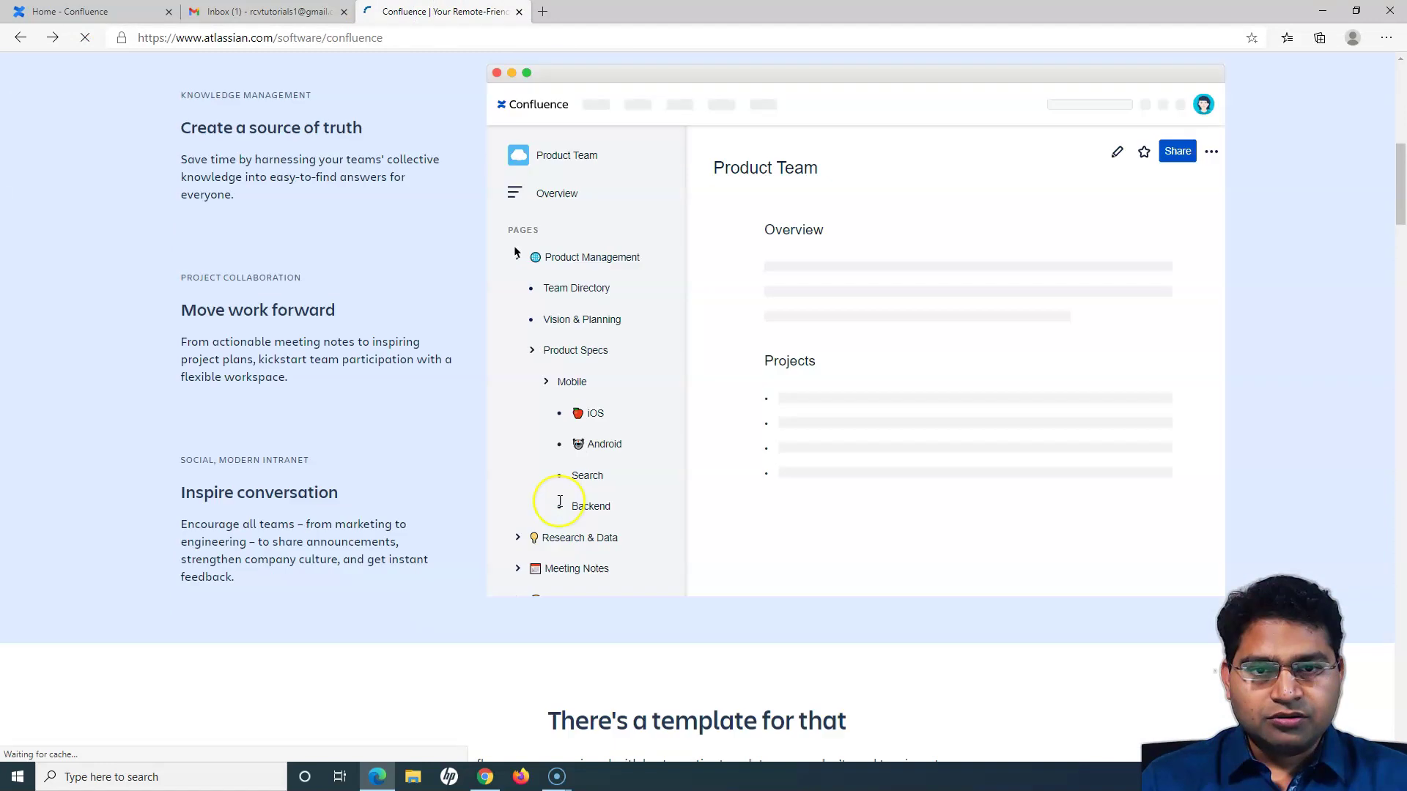
pyautogui.scroll(-10, 594, 562)
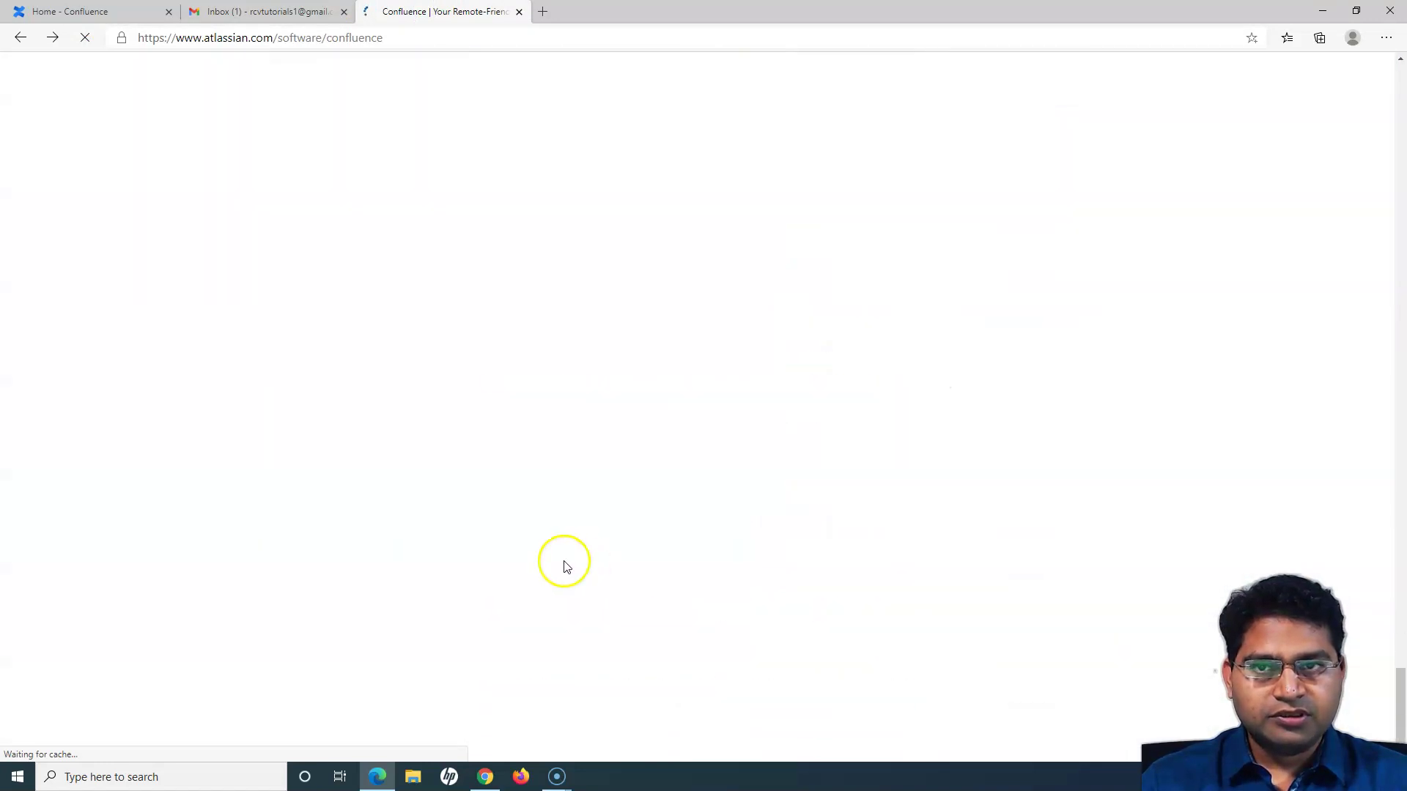
pyautogui.scroll(12, 630, 534)
pyautogui.scroll(5, 633, 537)
pyautogui.scroll(-15, 632, 535)
pyautogui.scroll(9, 629, 533)
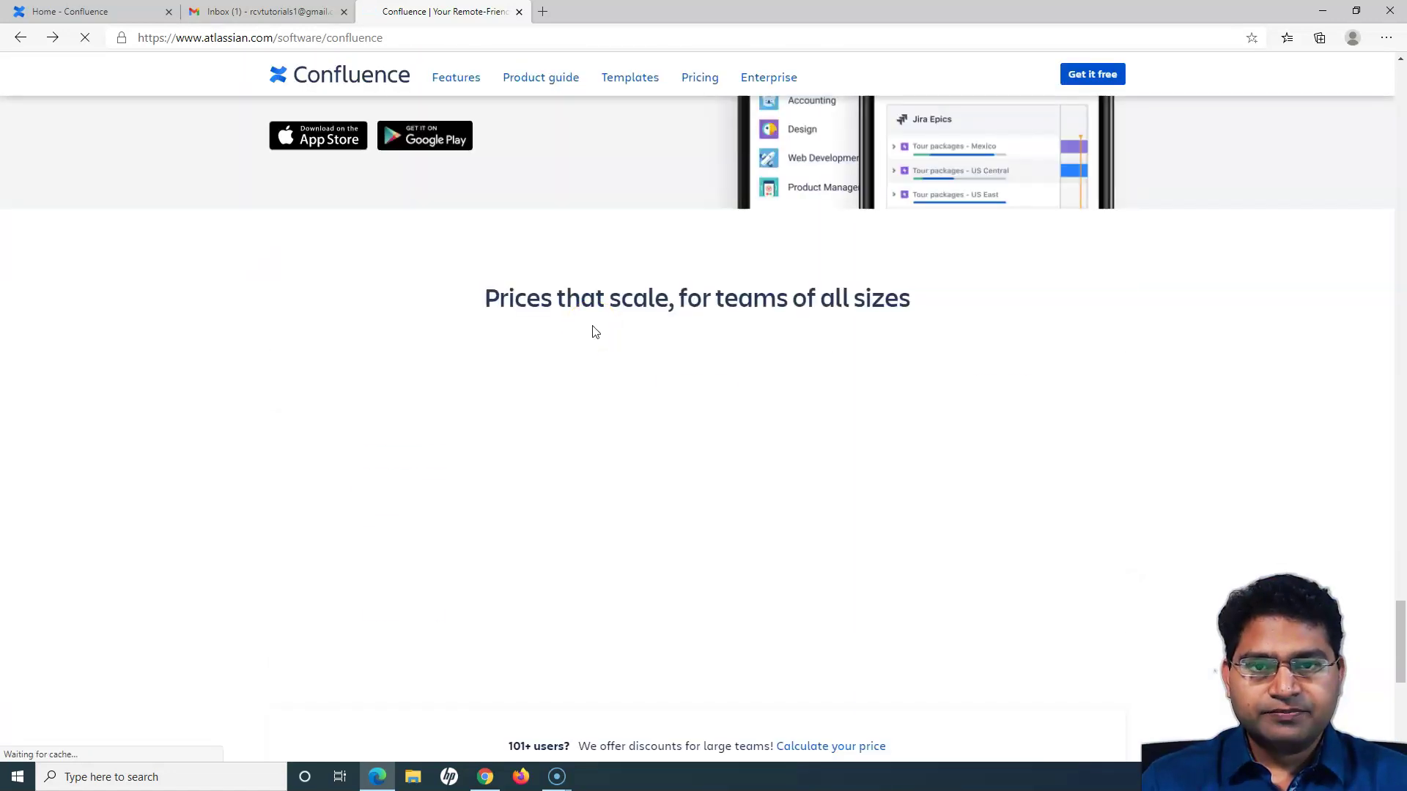
# Step: Get started with the Free plan for up to 10 users and examine the Cloud Free offer on the sign-up page
pyautogui.click(405, 560)
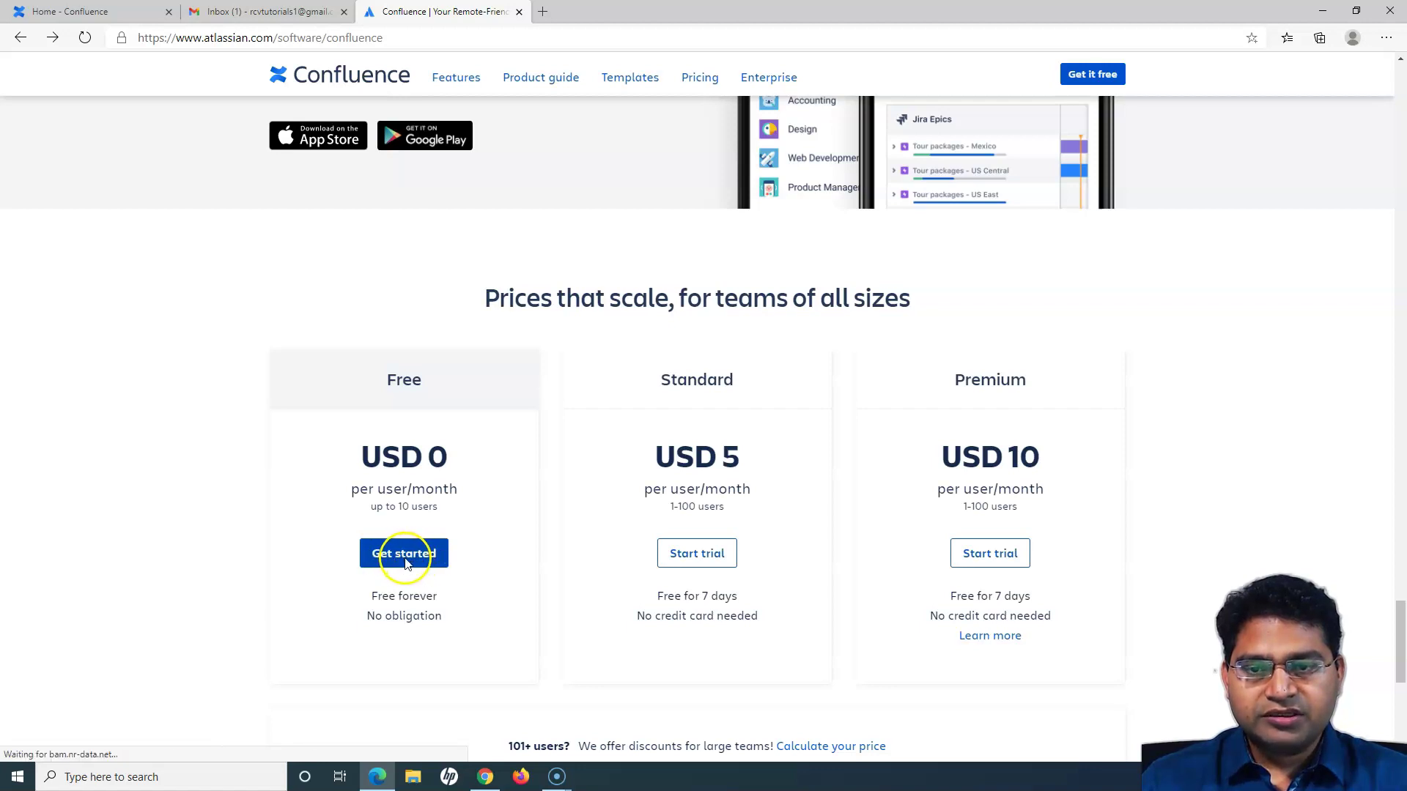
pyautogui.click(279, 267)
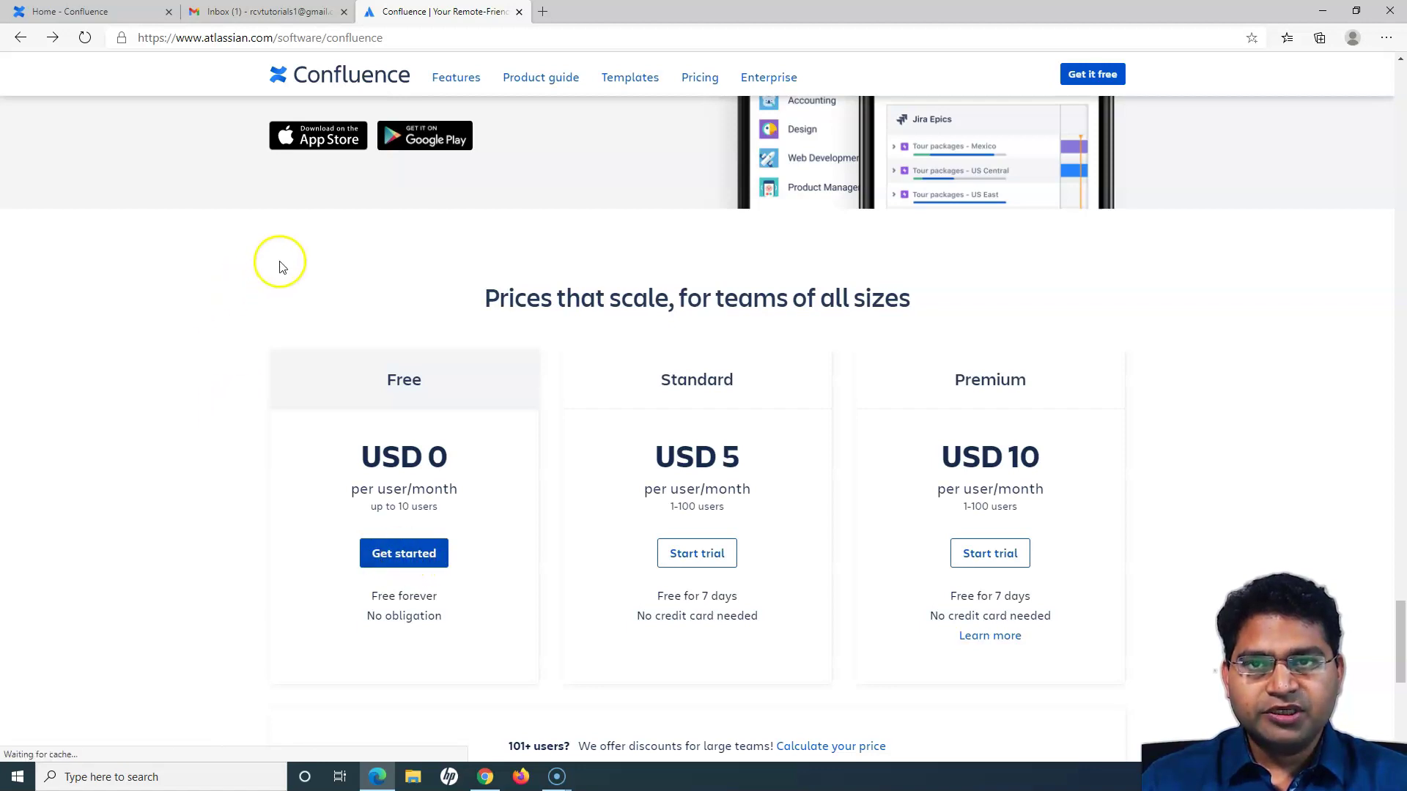
pyautogui.click(402, 383)
pyautogui.click(388, 570)
pyautogui.click(403, 556)
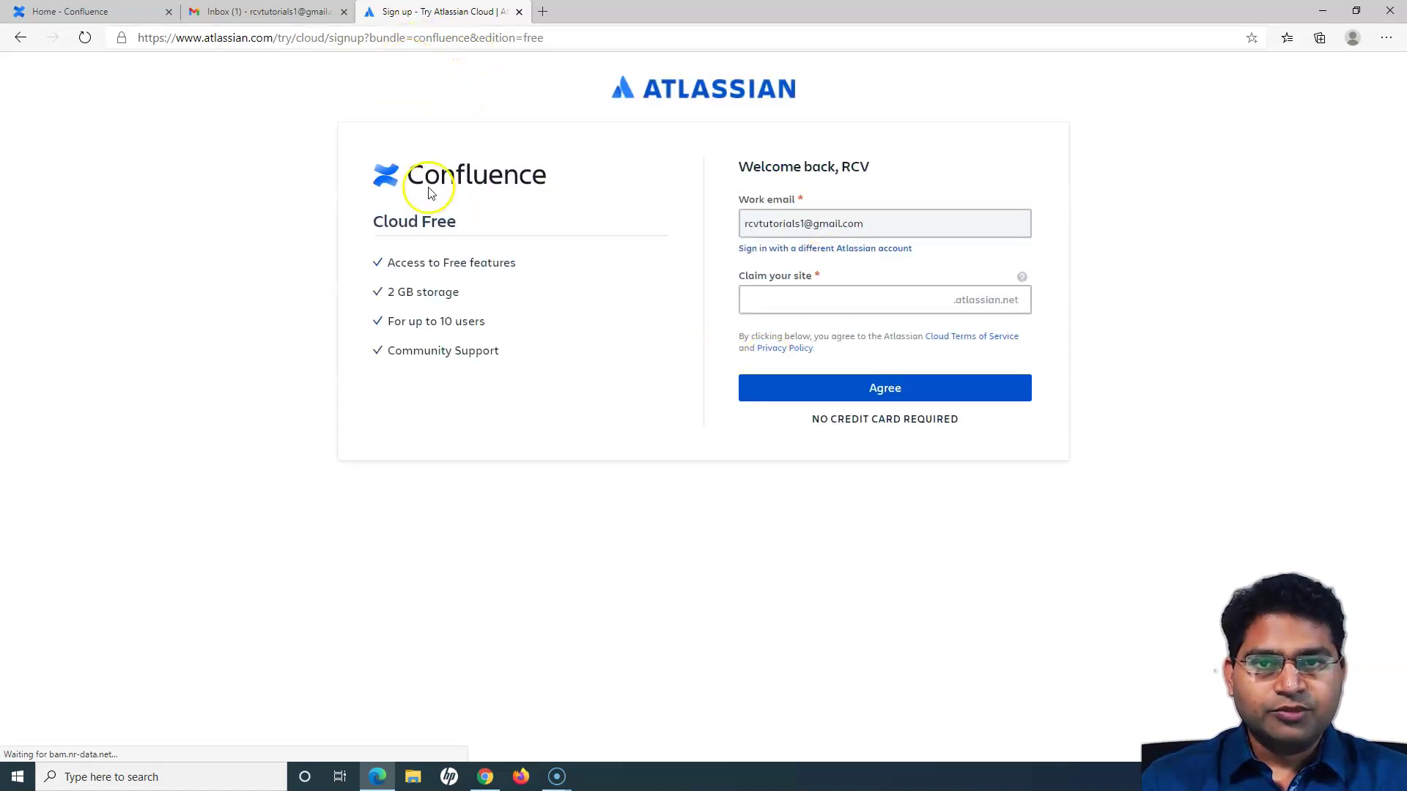
pyautogui.moveTo(367, 226); pyautogui.dragTo(466, 219)
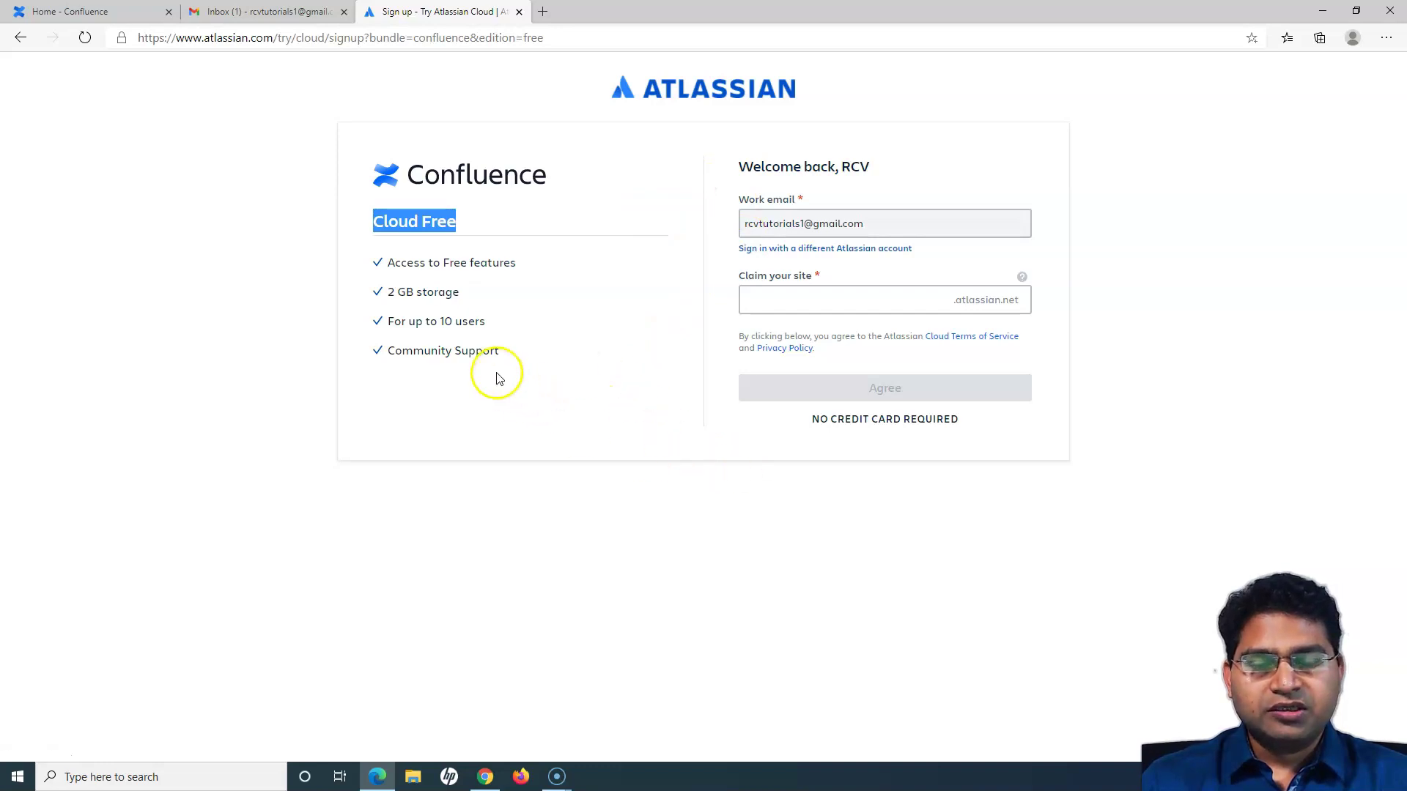
# Step: Return to the Confluence product page and examine the other Atlassian products offered from the existing Confluence site
pyautogui.hotkey('alt', 'Left')
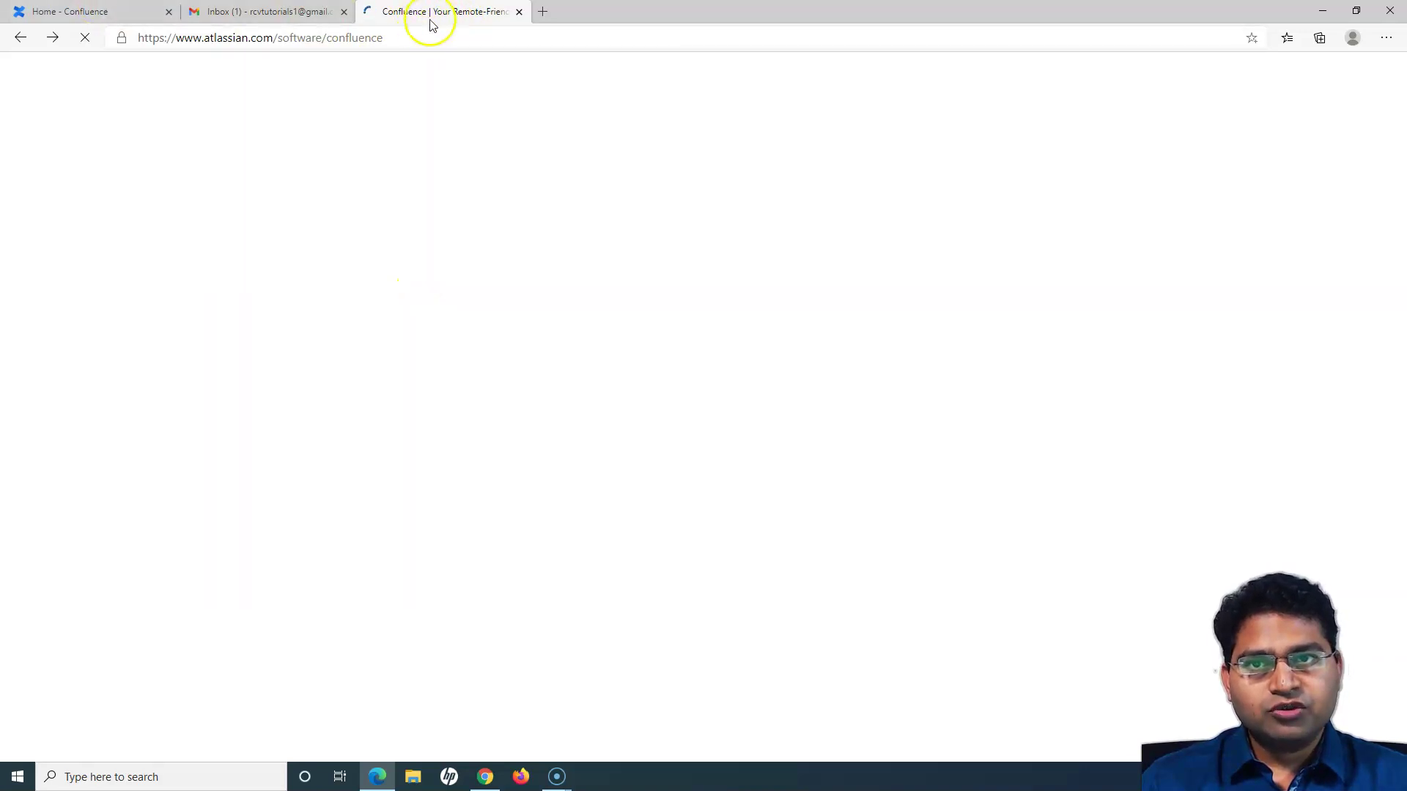
pyautogui.click(102, 18)
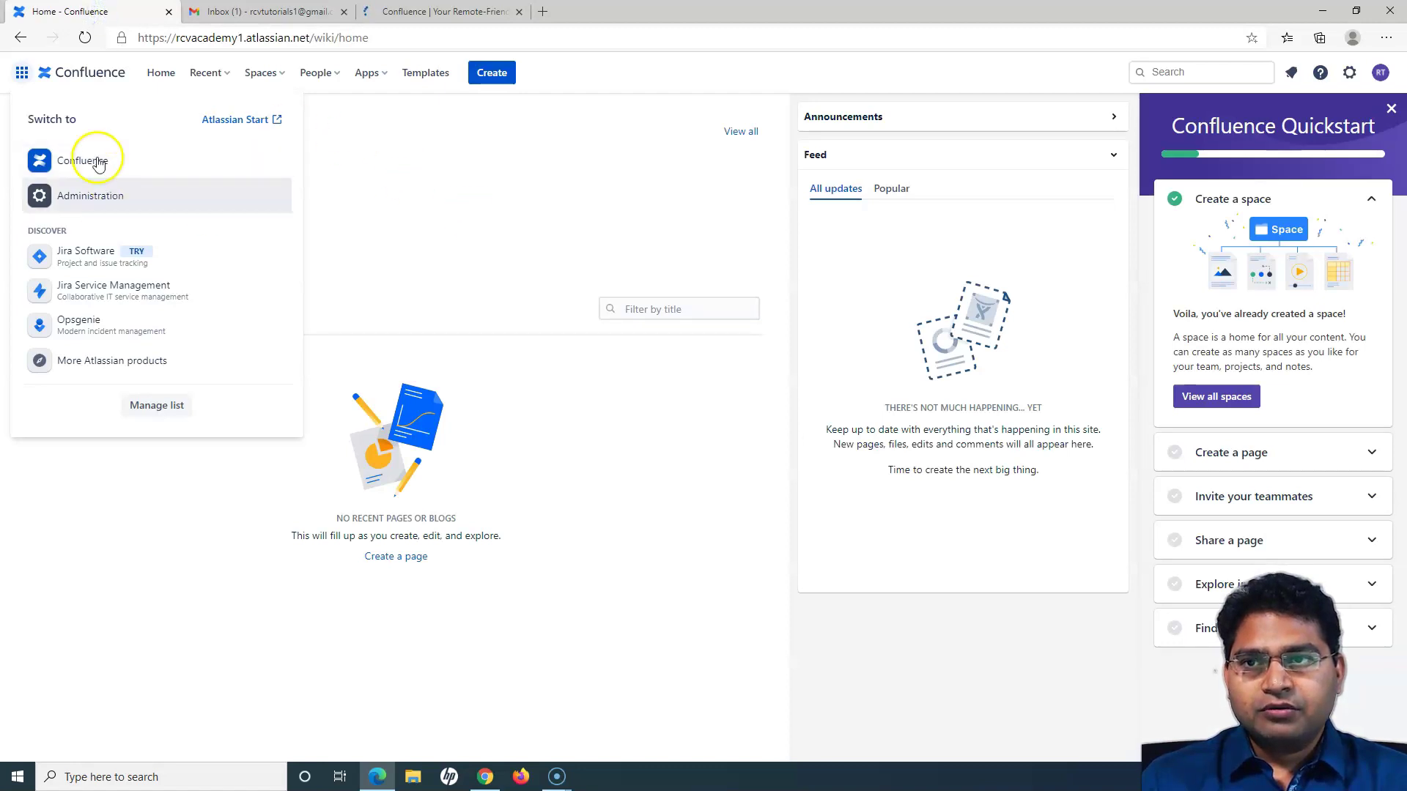
pyautogui.click(433, 13)
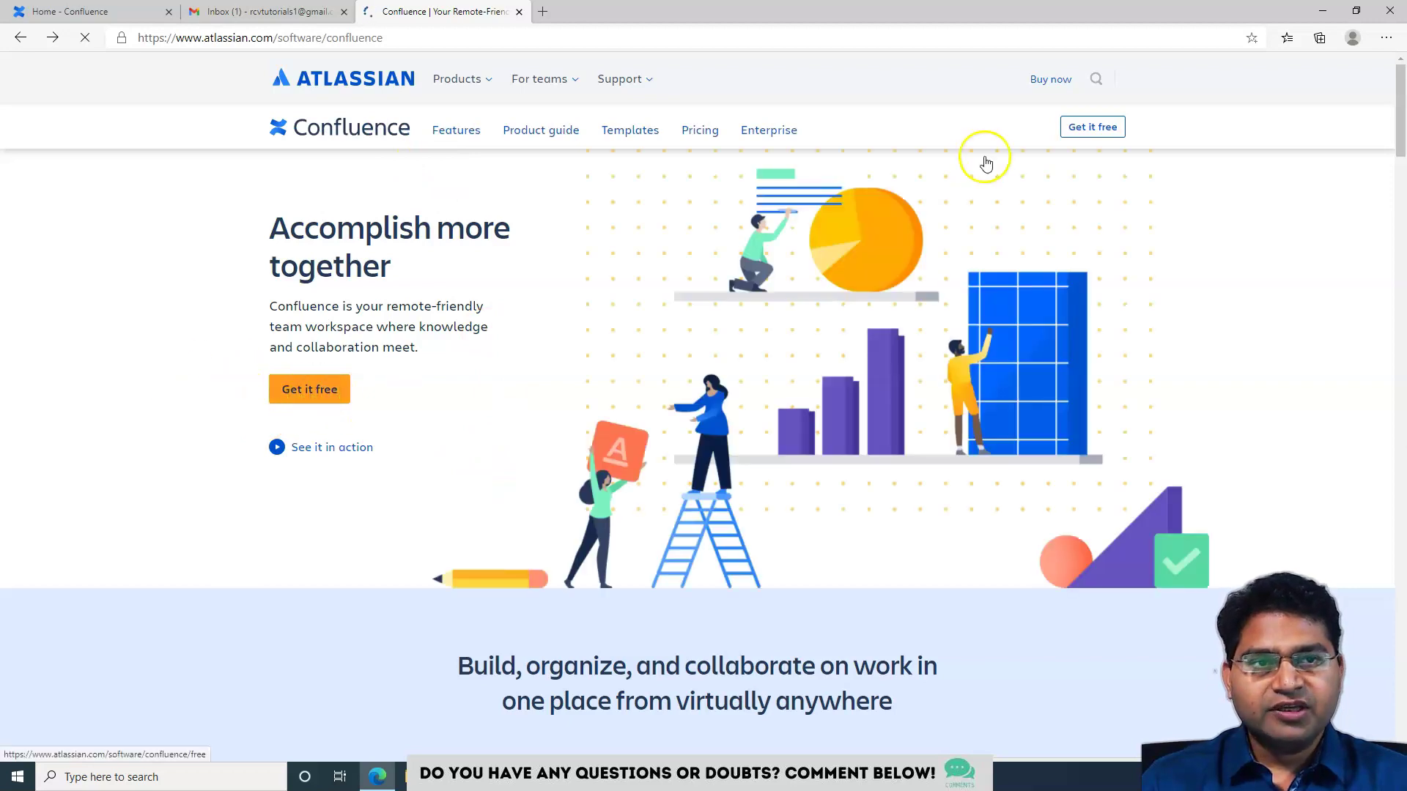
# Step: Get the free Confluence offer and examine Jira Software among the second product choices
pyautogui.click(1064, 138)
pyautogui.scroll(15, 511, 364)
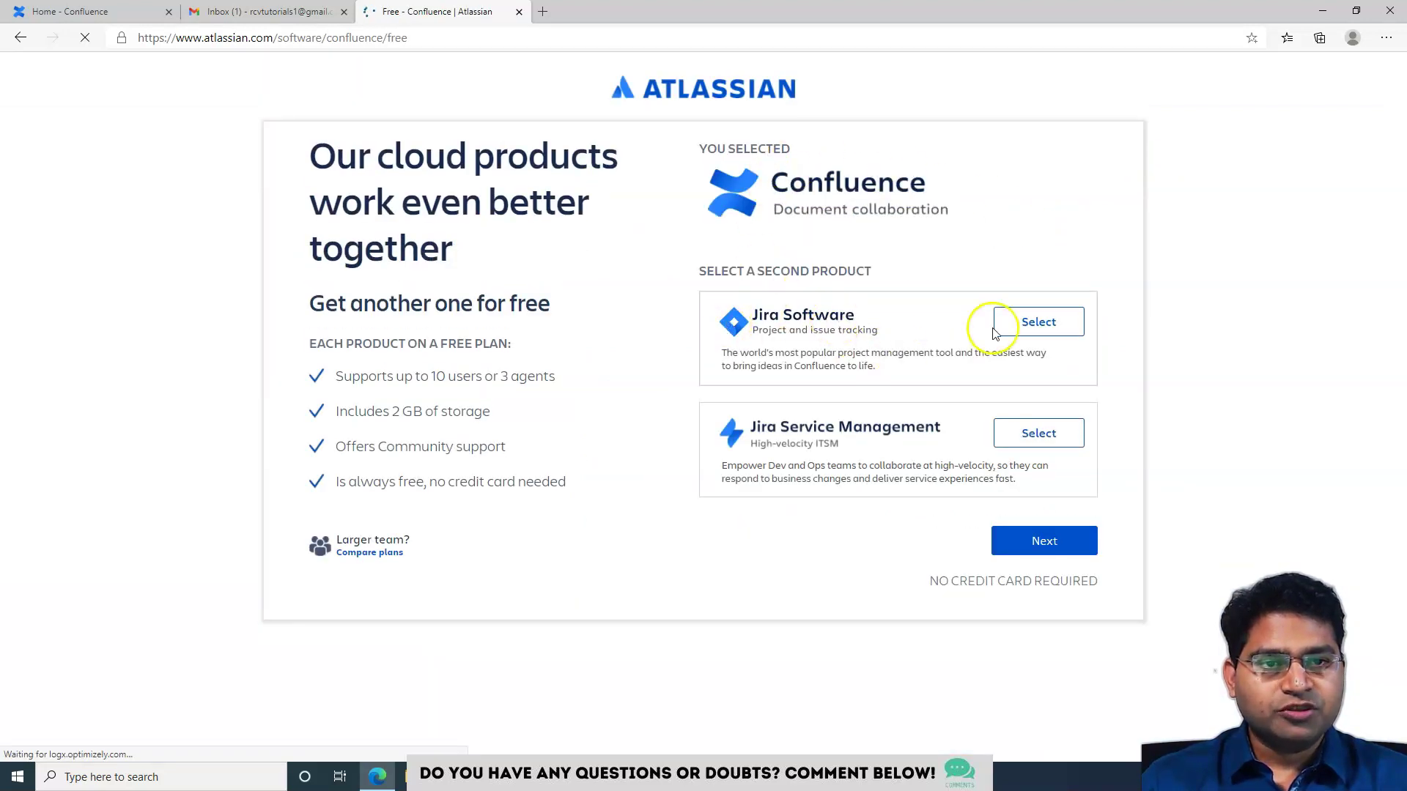
pyautogui.click(1042, 331)
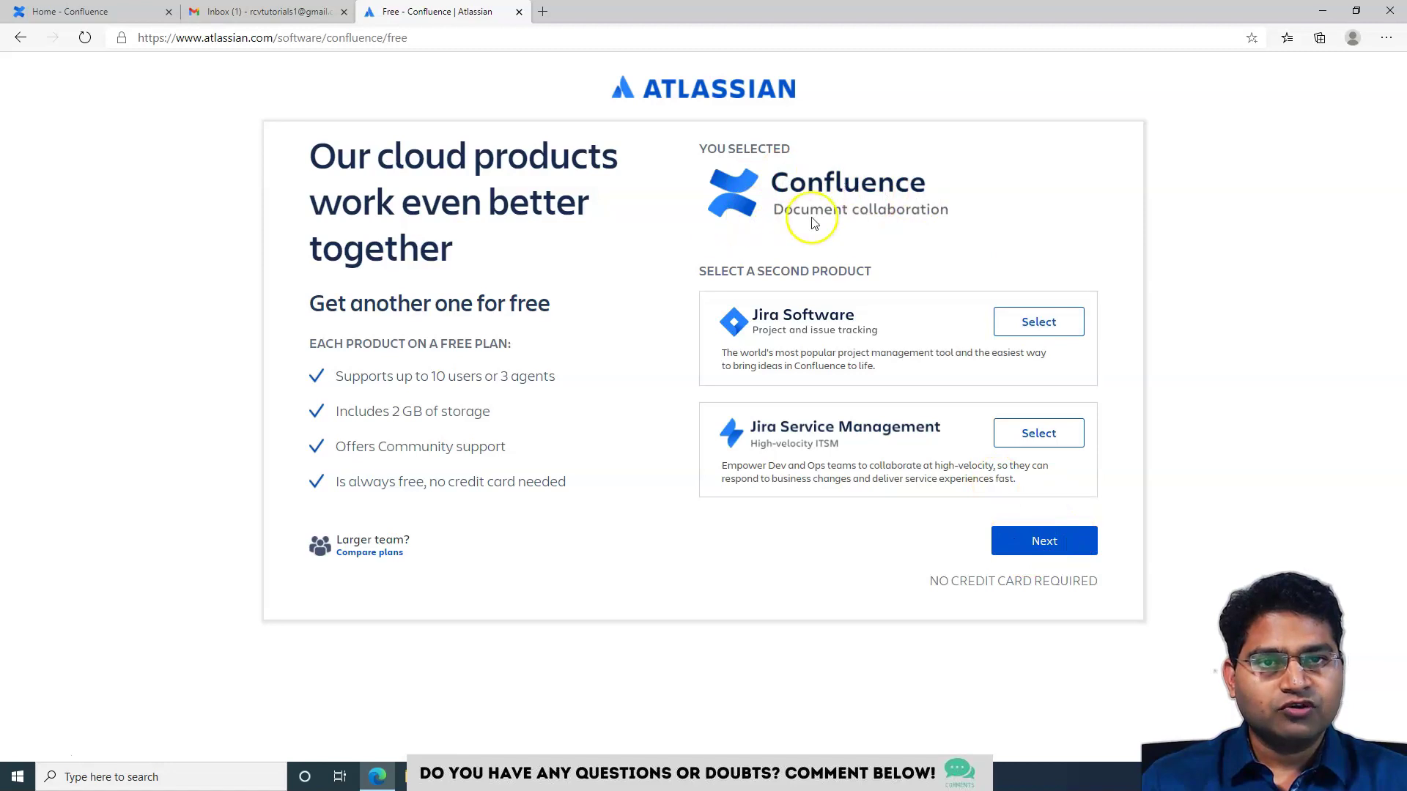
# Step: Return to the existing Confluence site and start trying Jira Software on it
pyautogui.click(75, 20)
pyautogui.click(449, 279)
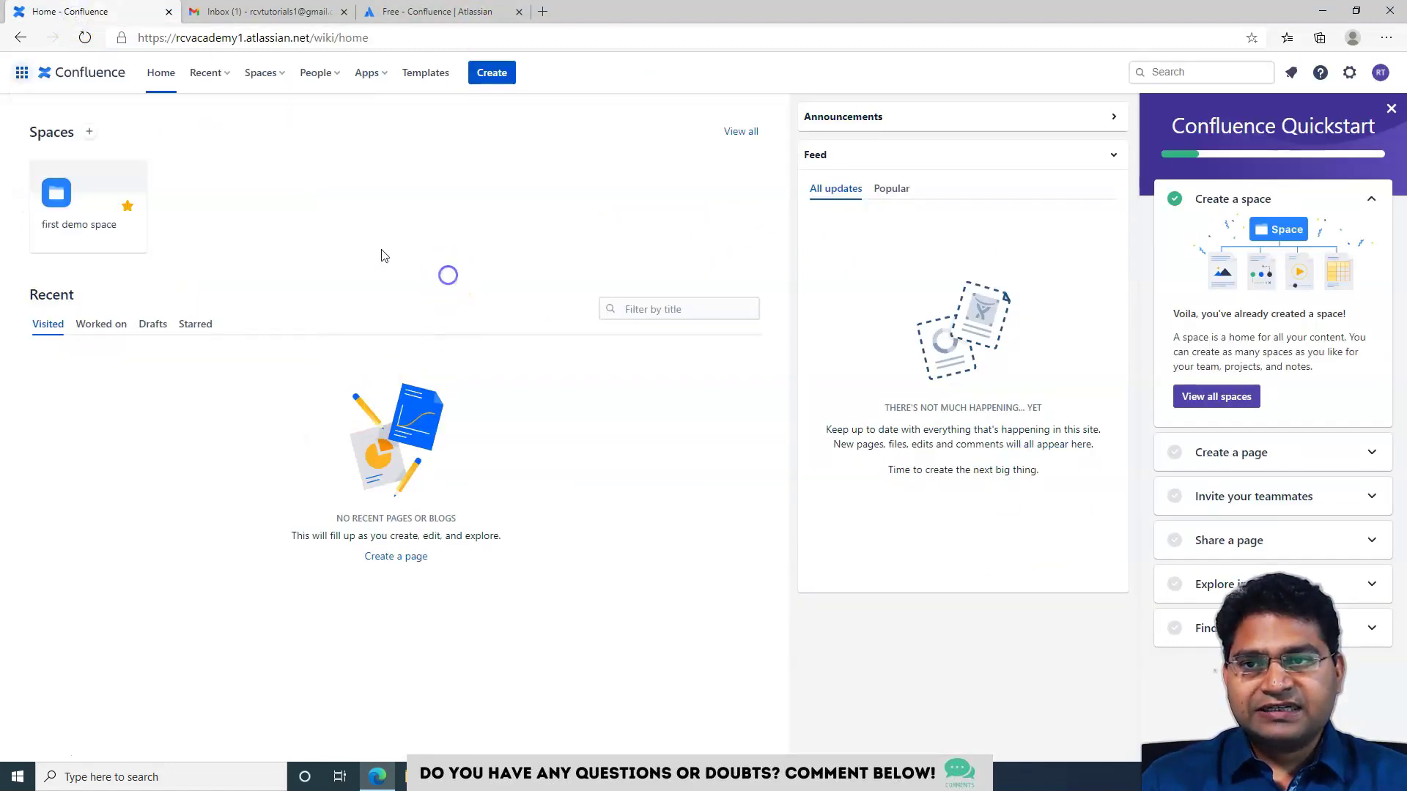
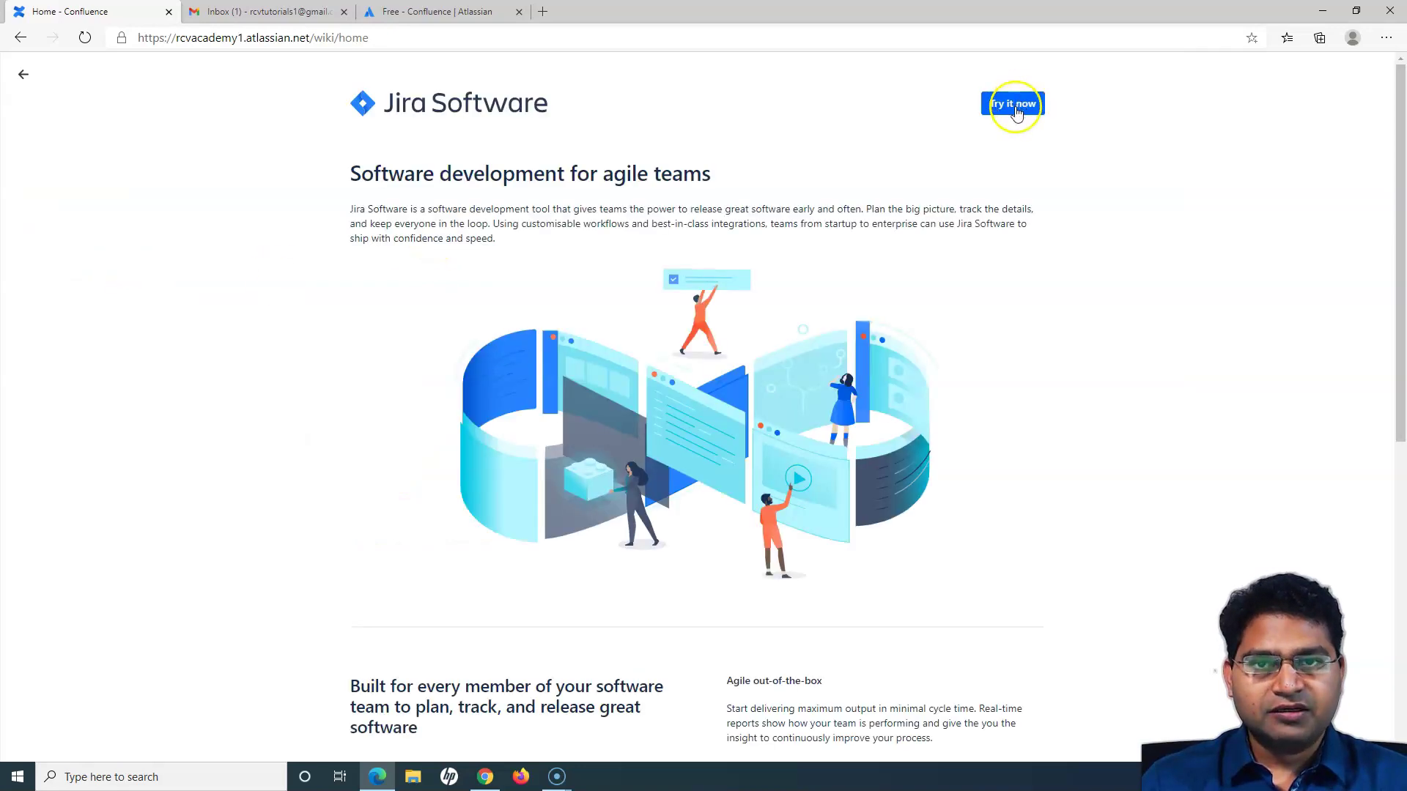
pyautogui.click(1013, 105)
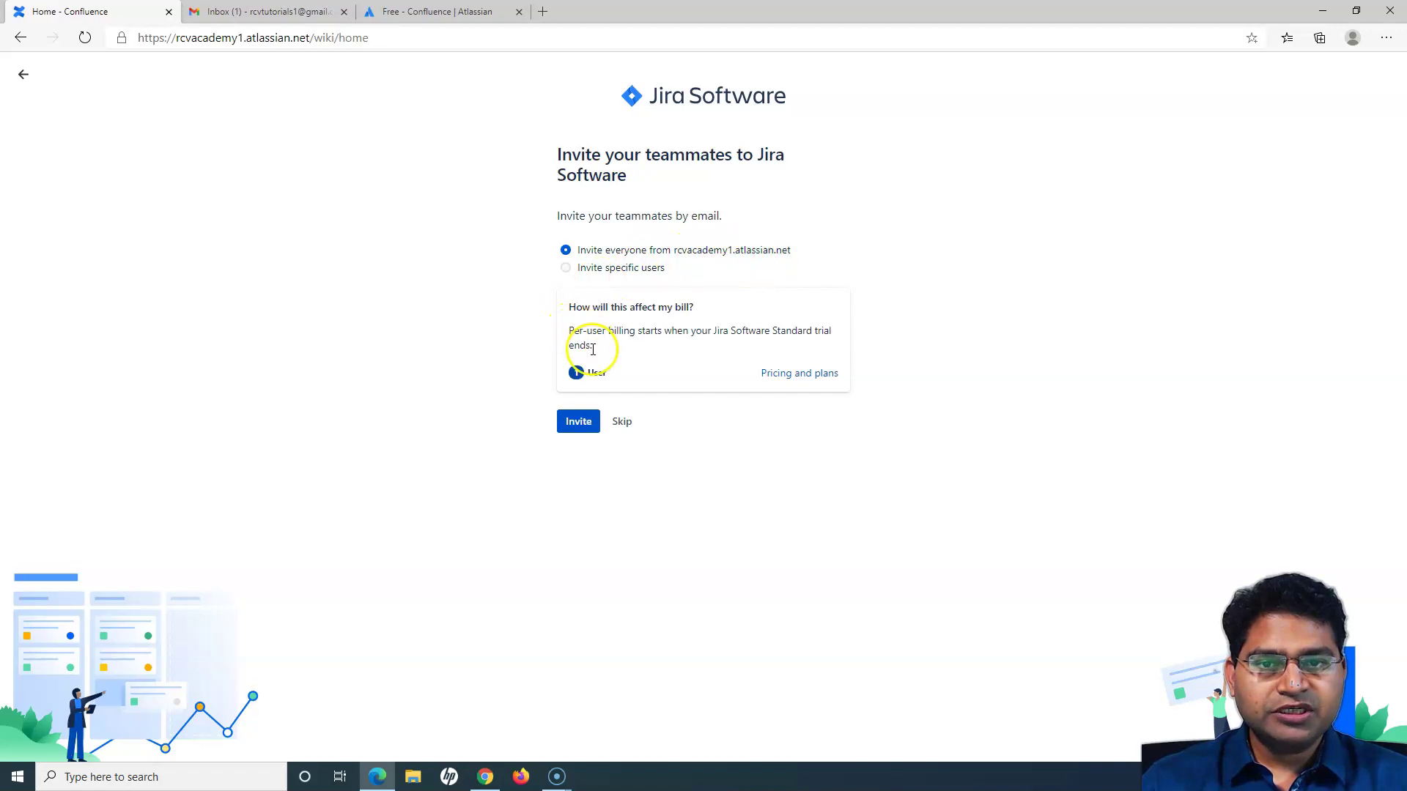
# Step: Examine how inviting teammates to Jira Software affects the bill
pyautogui.moveTo(568, 311); pyautogui.dragTo(647, 344)
pyautogui.click(584, 315)
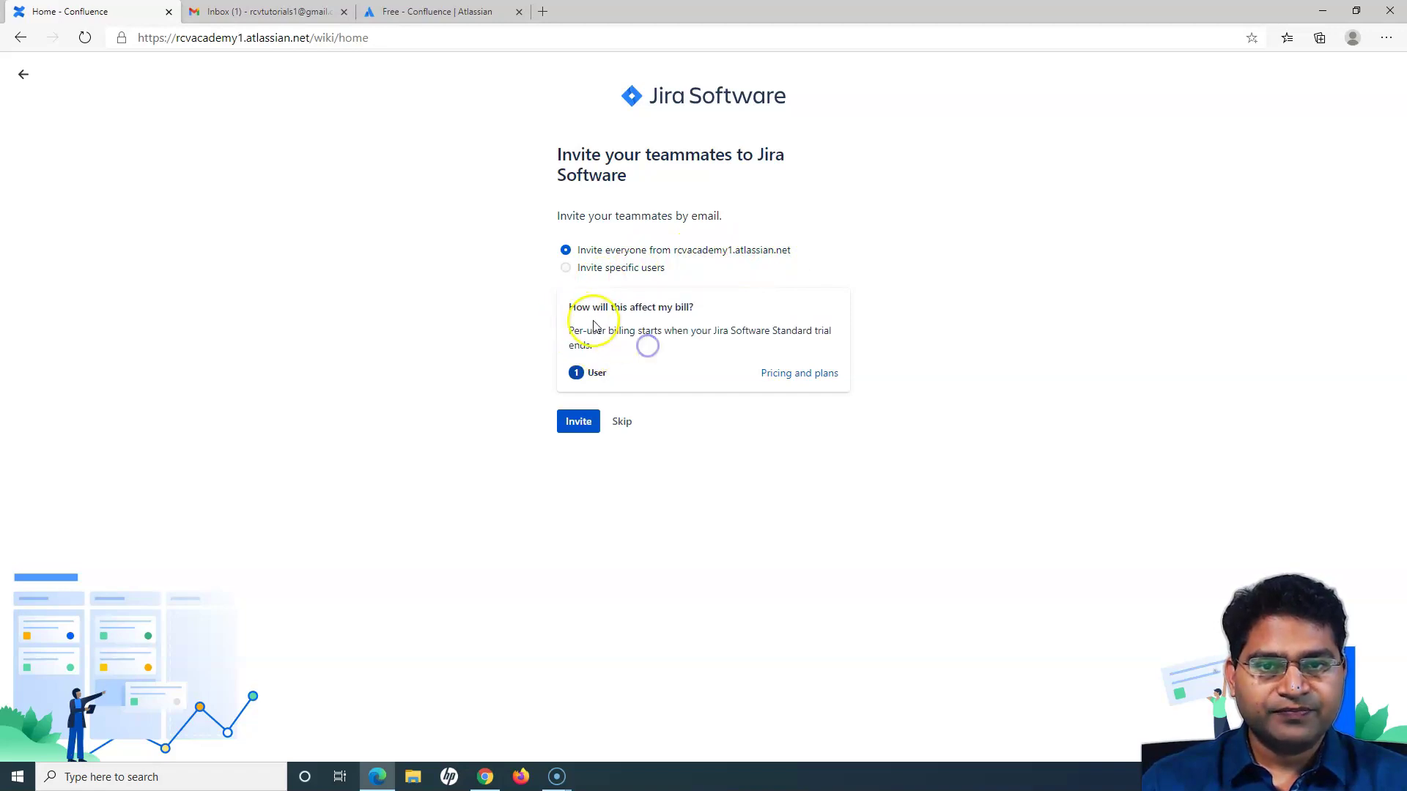
pyautogui.moveTo(576, 308); pyautogui.dragTo(601, 348)
pyautogui.click(601, 348)
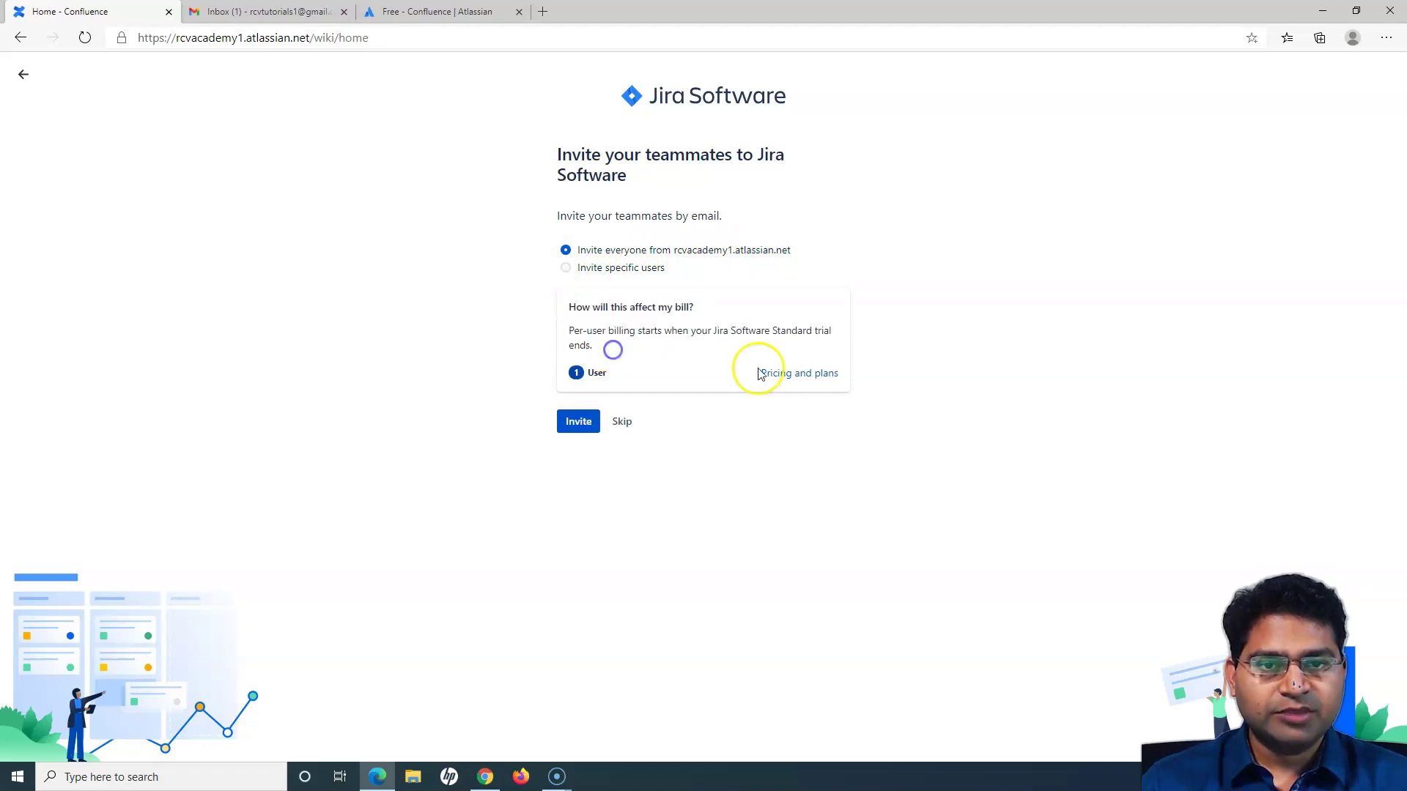
# Step: Open the Jira Software pricing and plans and examine the Free plan's price, user limit, features and storage
pyautogui.click(799, 373)
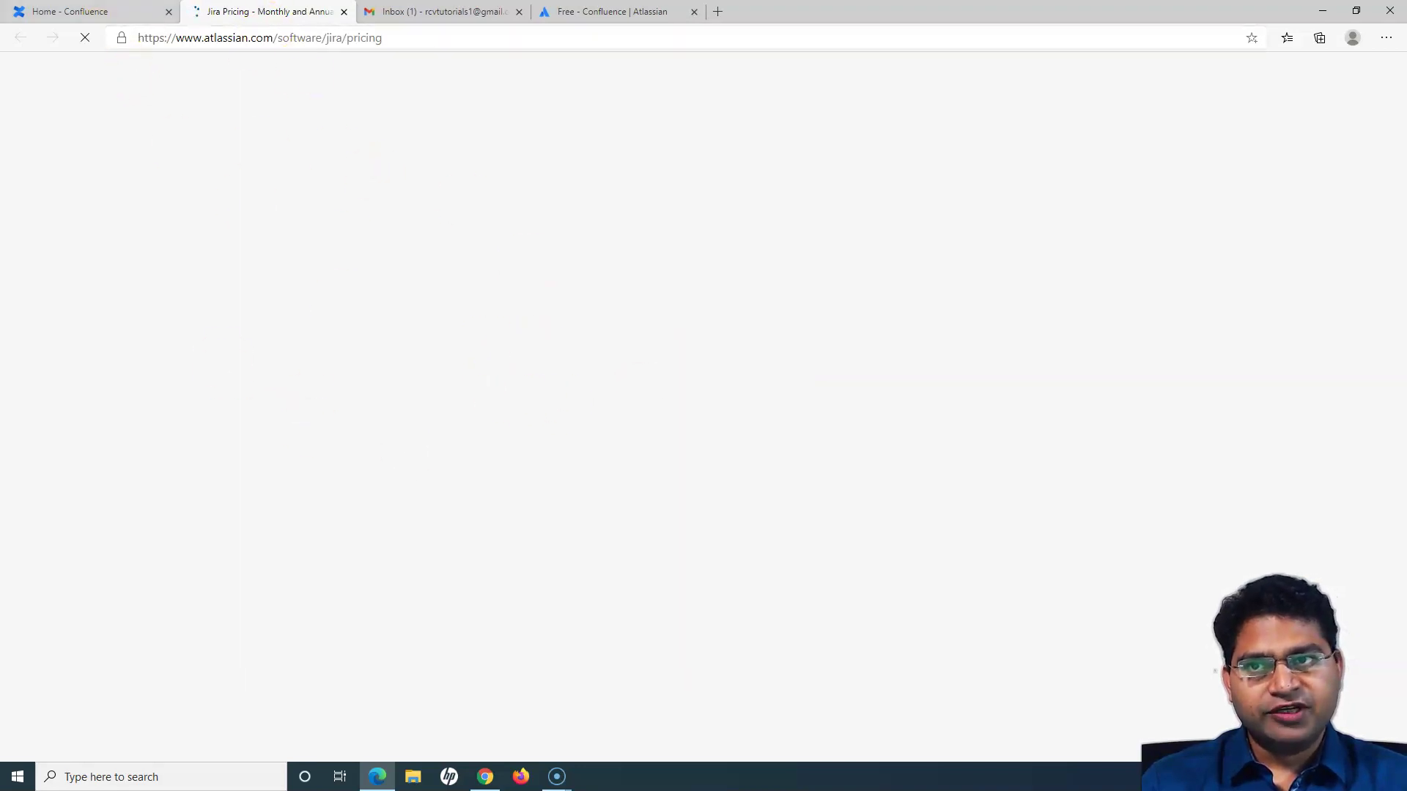
pyautogui.click(80, 16)
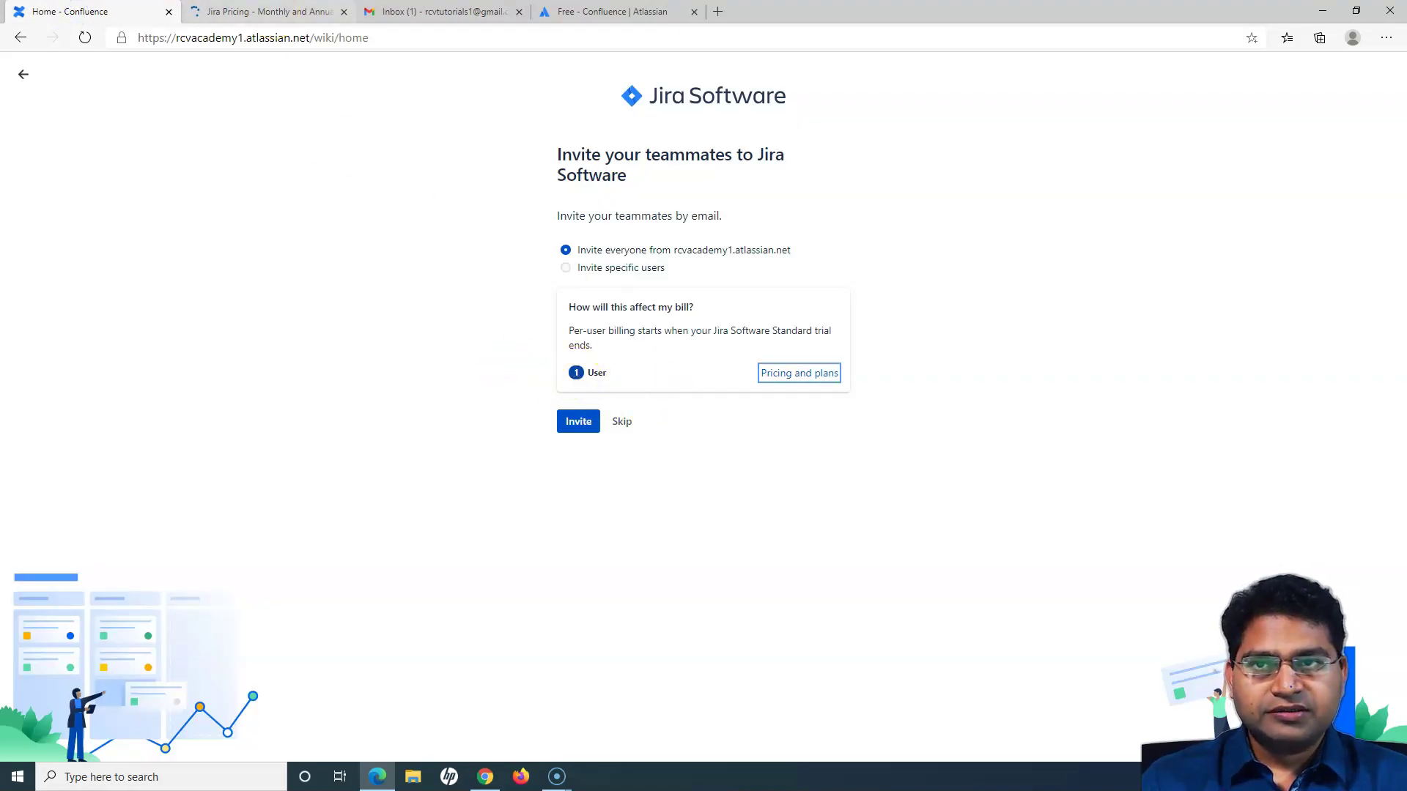
pyautogui.click(799, 373)
pyautogui.scroll(-3, 513, 440)
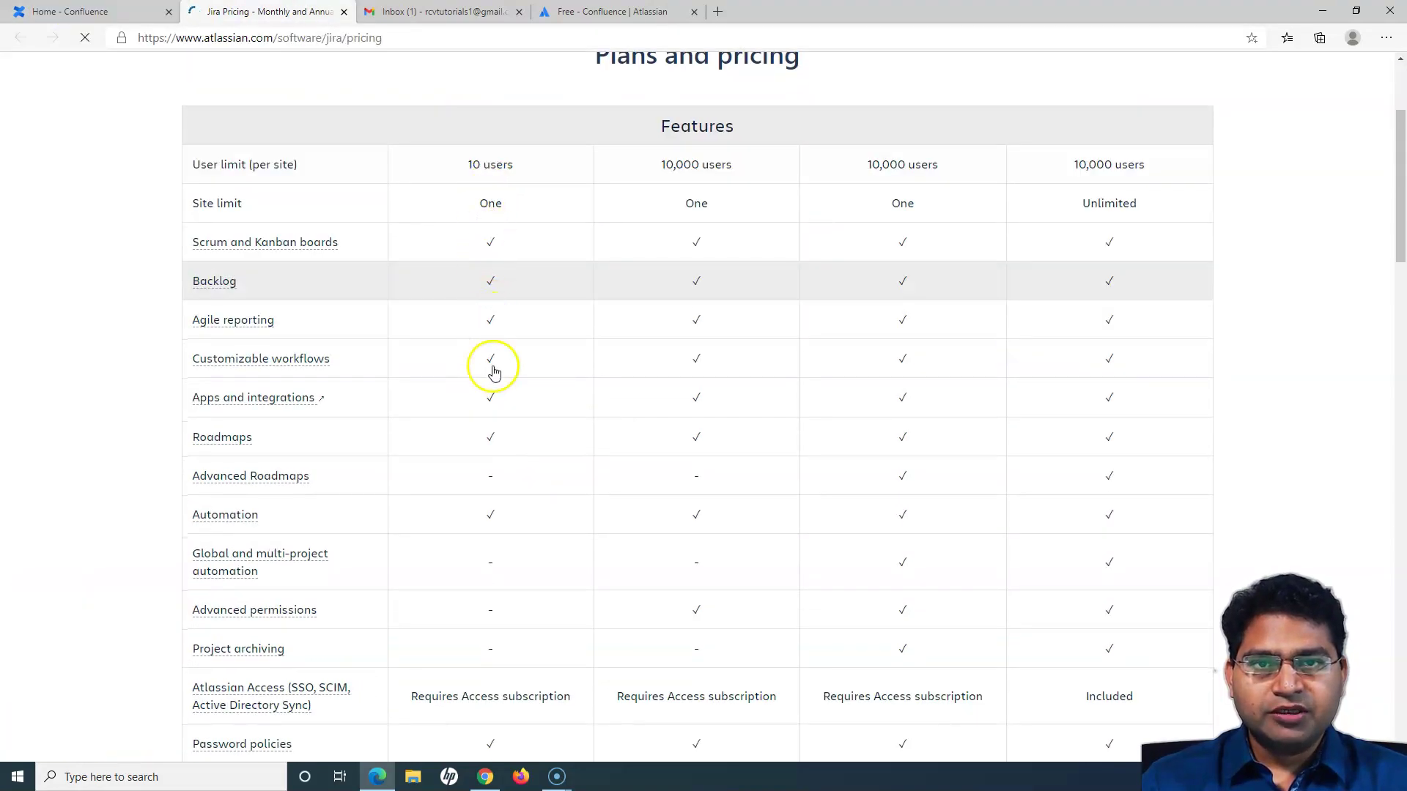
pyautogui.scroll(3, 495, 372)
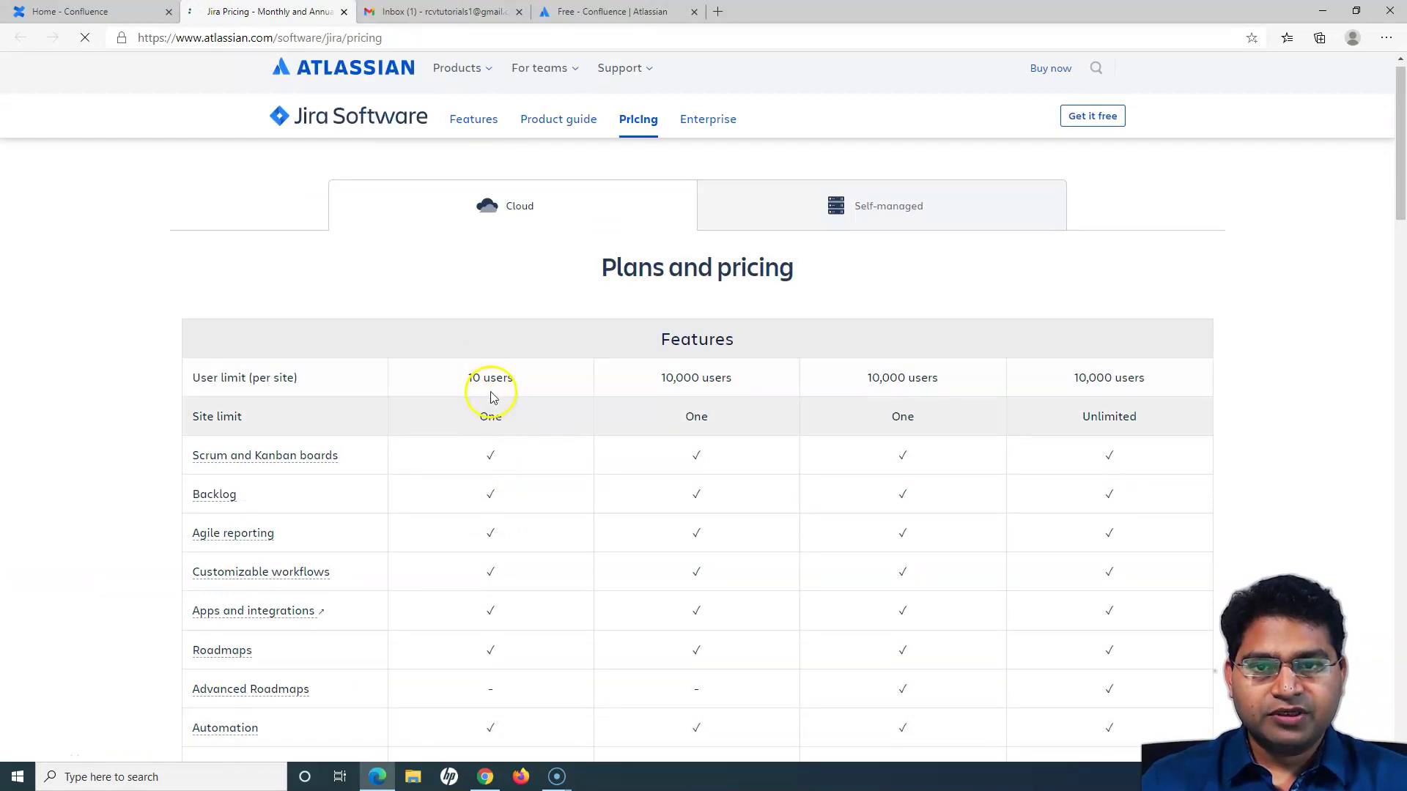
pyautogui.scroll(-15, 494, 444)
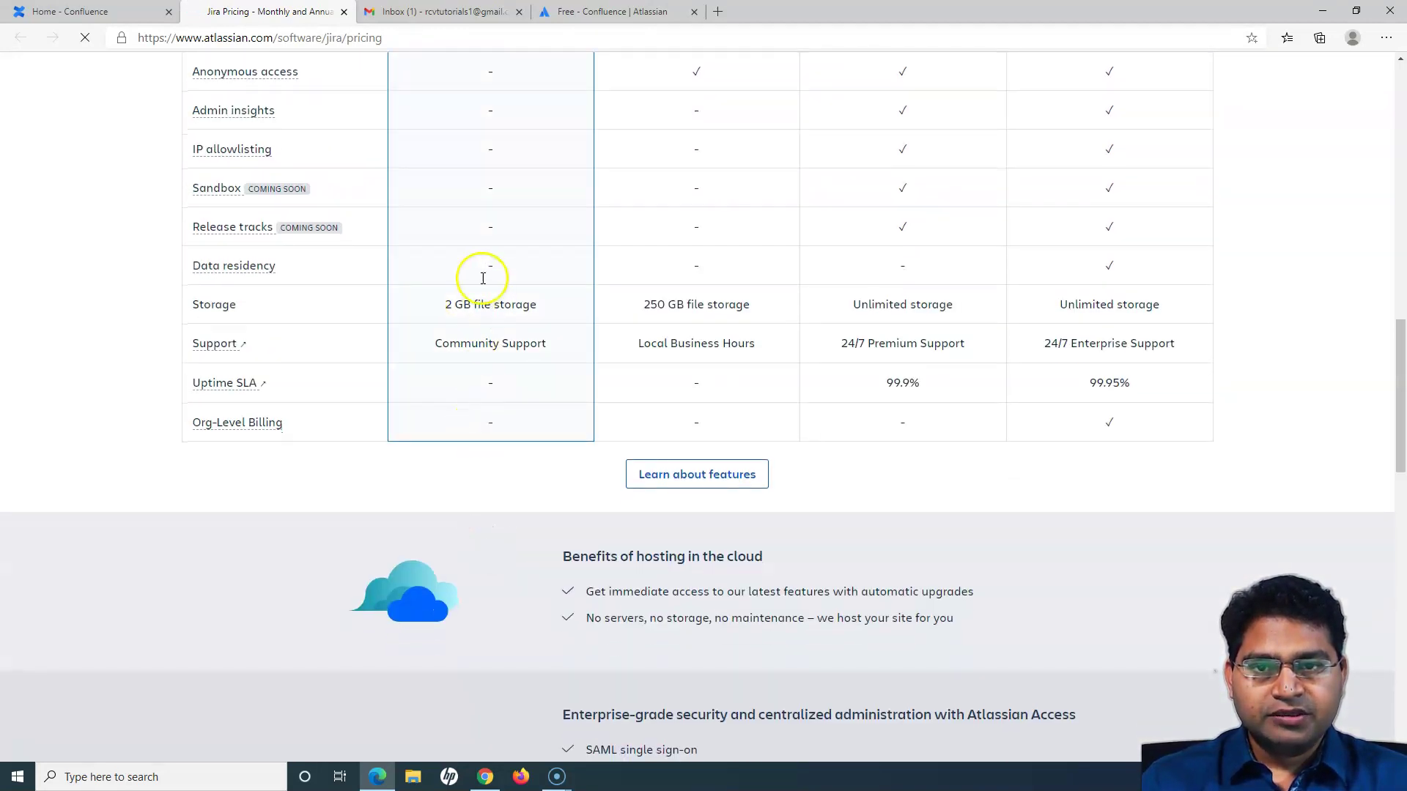
pyautogui.scroll(15, 502, 433)
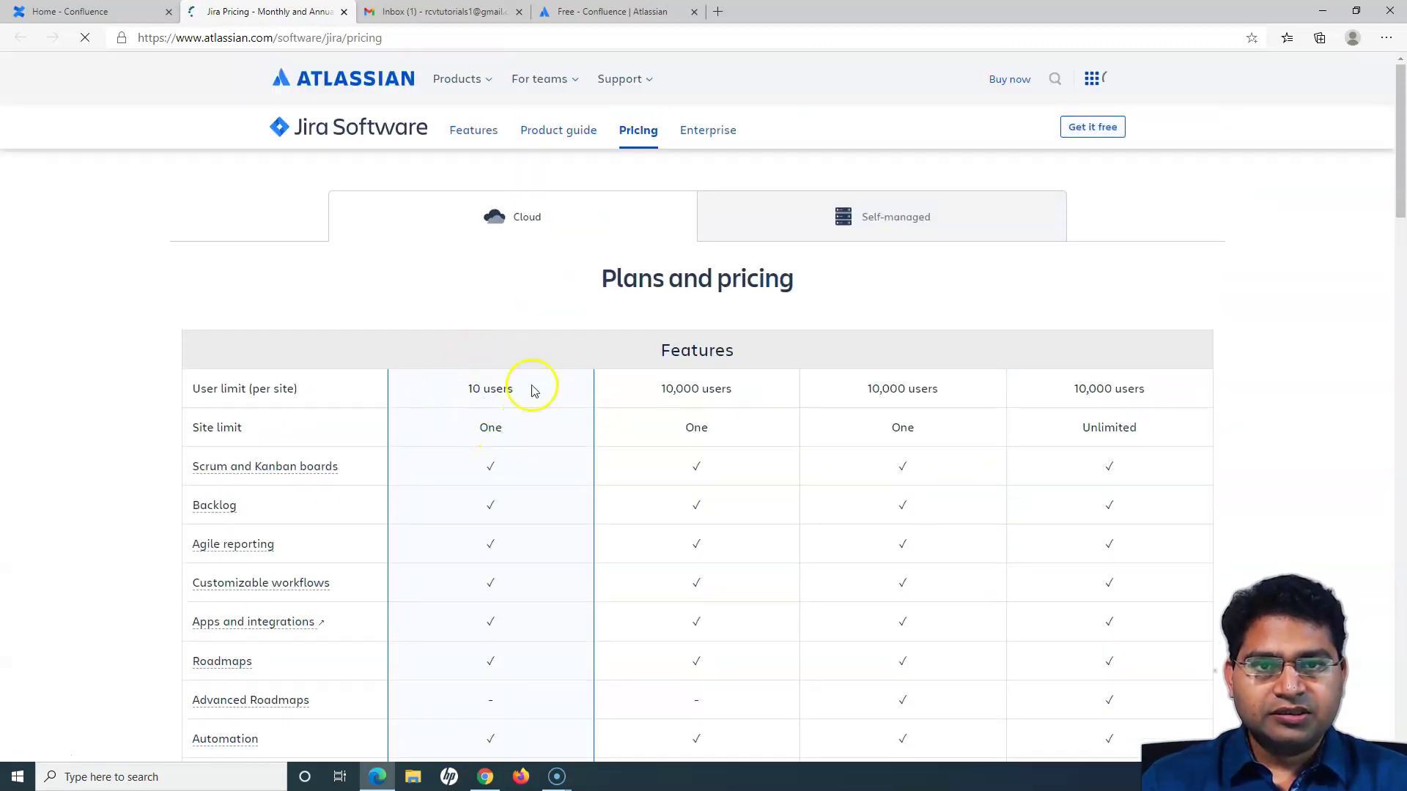
pyautogui.scroll(-3, 498, 410)
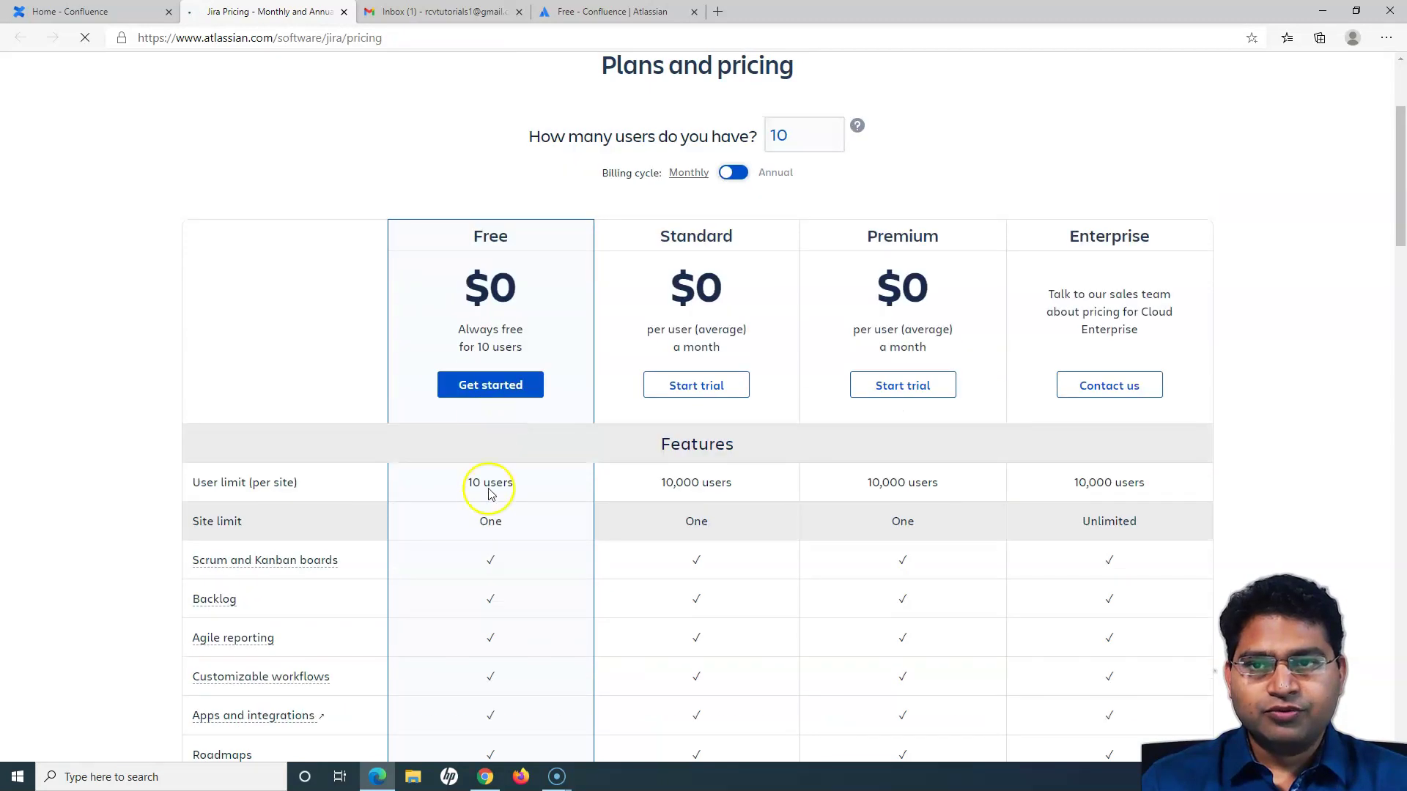
pyautogui.moveTo(466, 295); pyautogui.dragTo(511, 296)
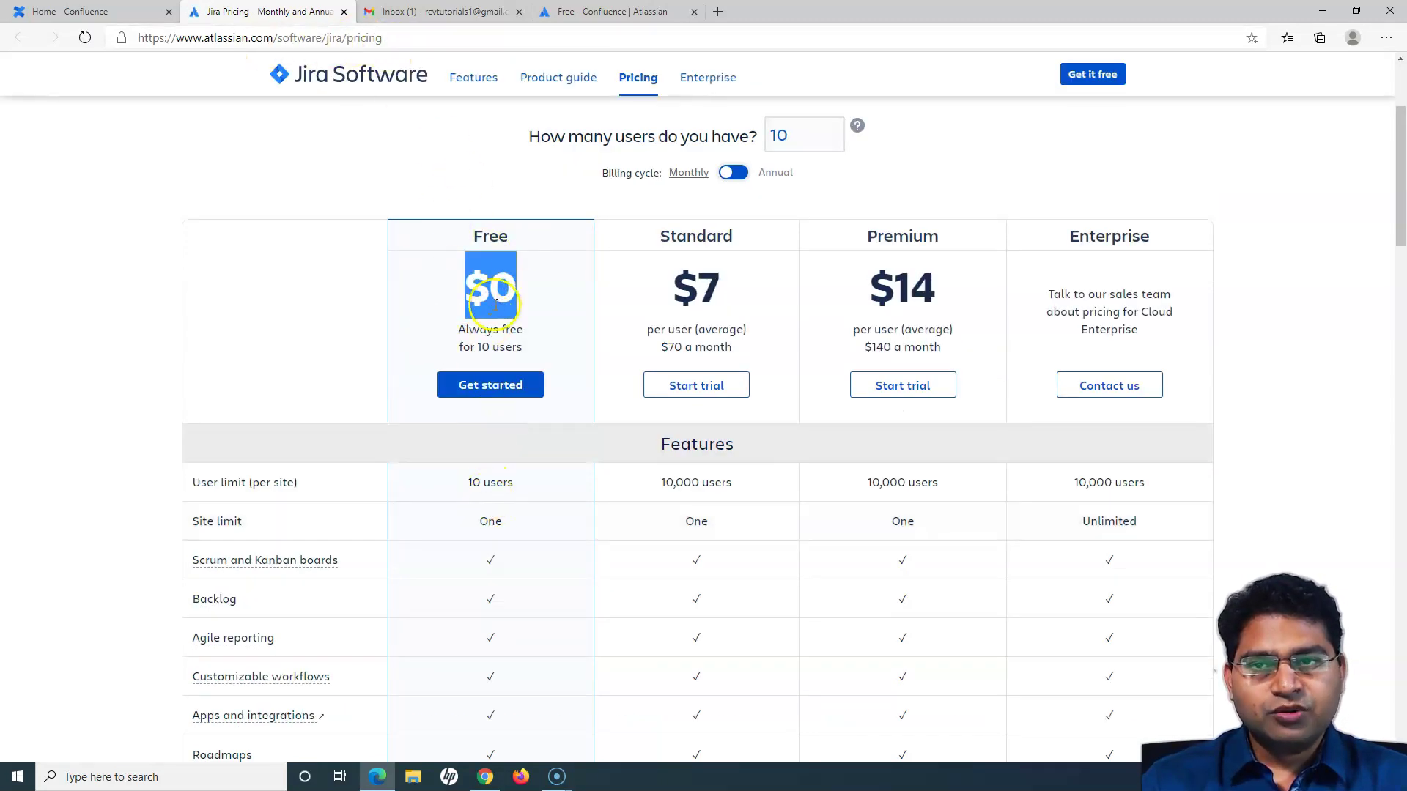
# Step: Return to the Jira Software invitation in the Confluence site, skip inviting teammates and go to Jira Software
pyautogui.click(98, 16)
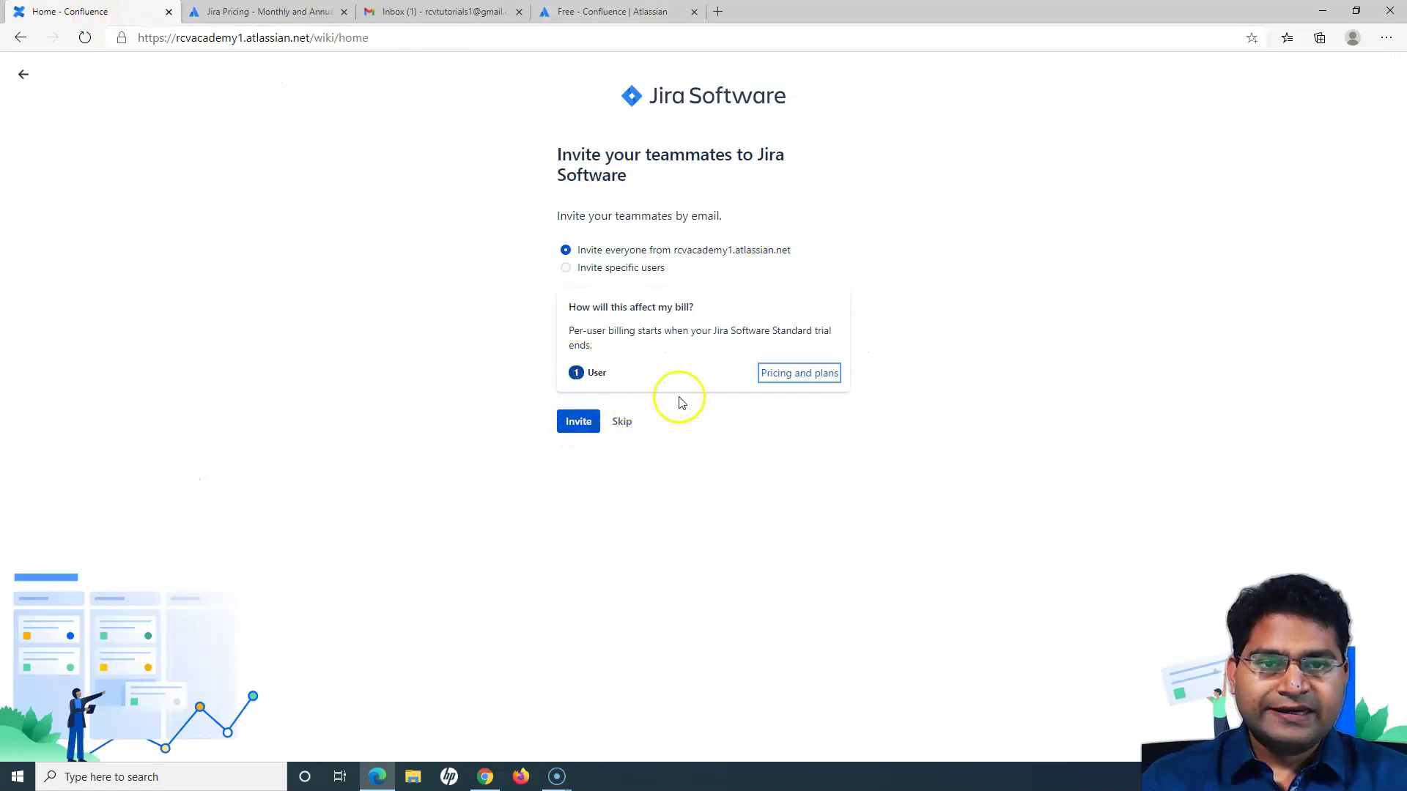
pyautogui.click(623, 424)
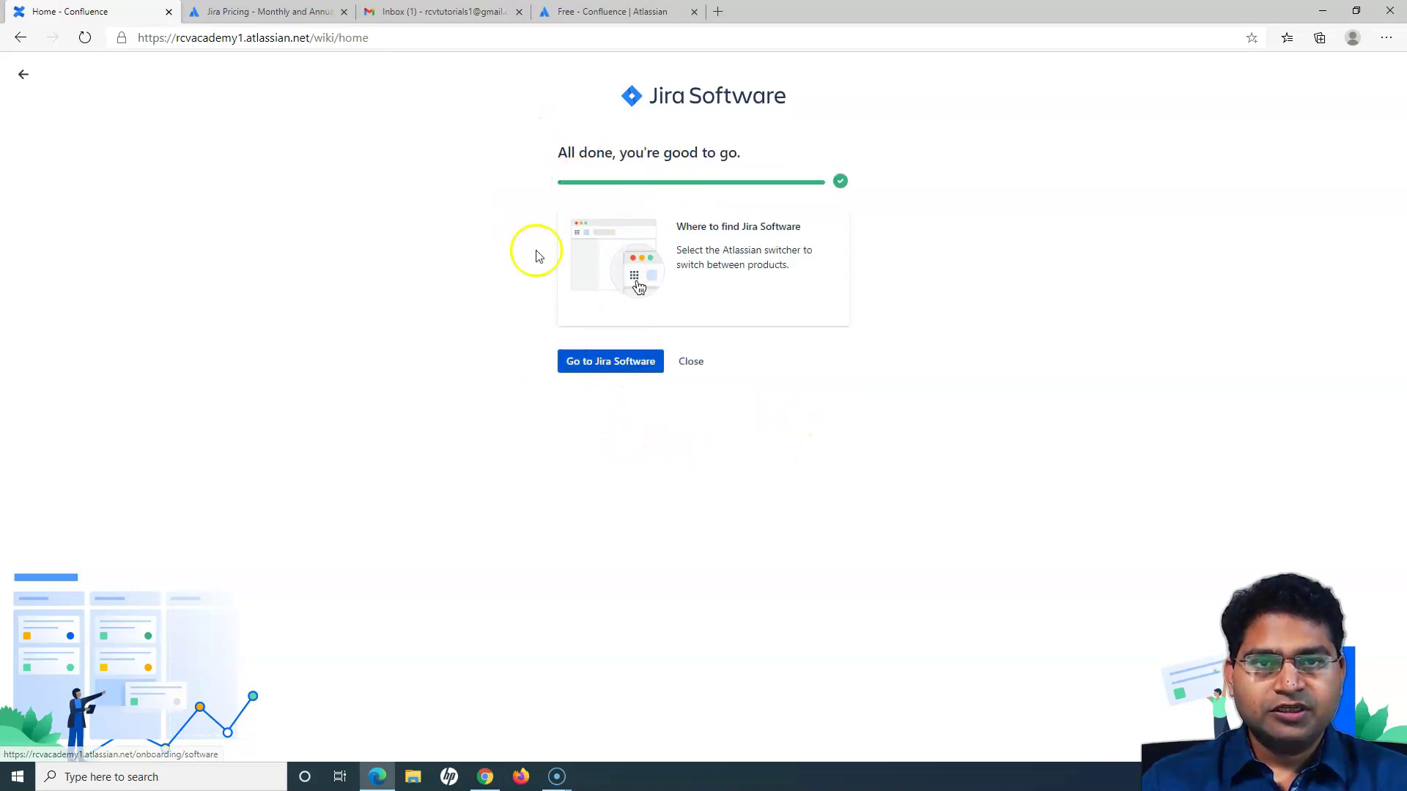
pyautogui.click(607, 362)
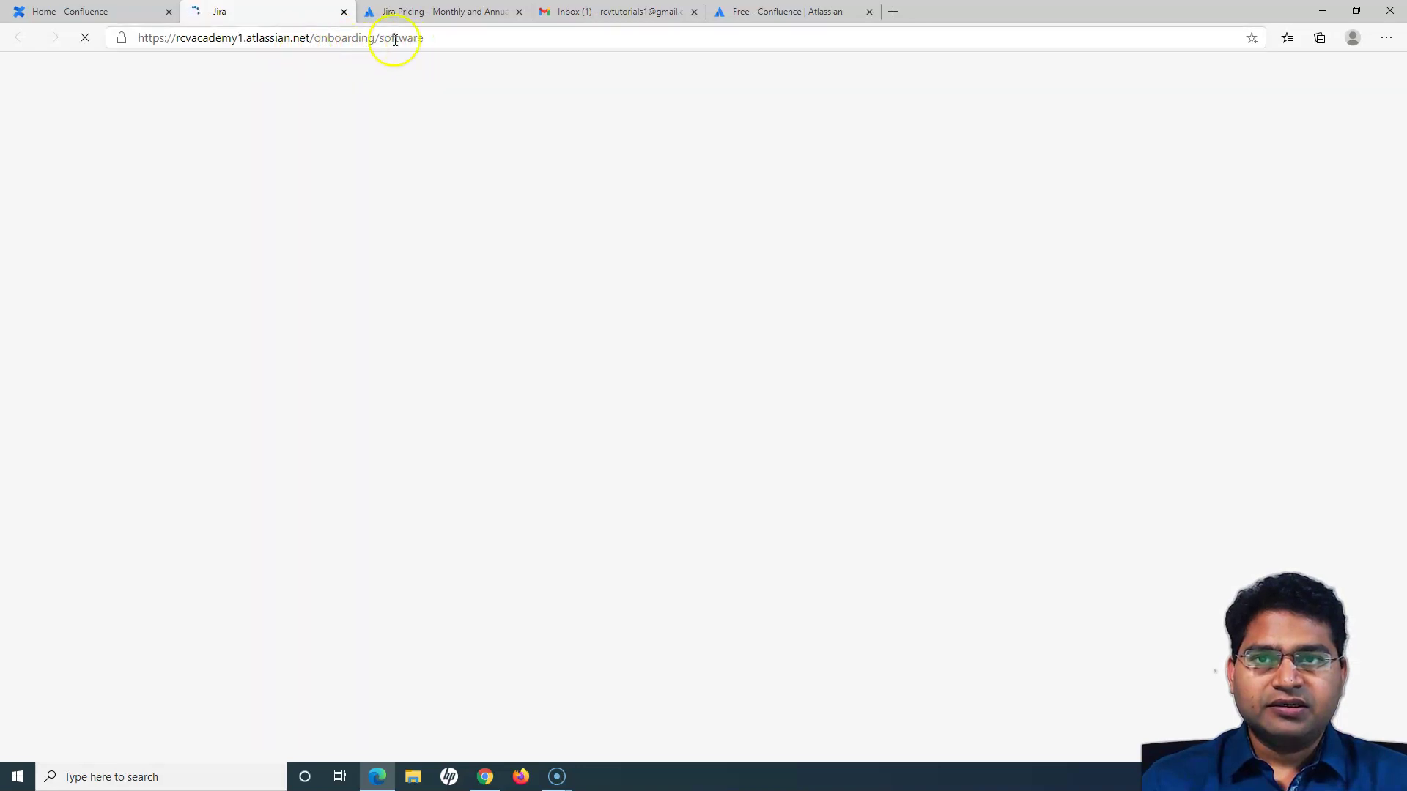
# Step: Check the Confluence home page, return to the Jira Software welcome page and skip inviting the team
pyautogui.click(117, 12)
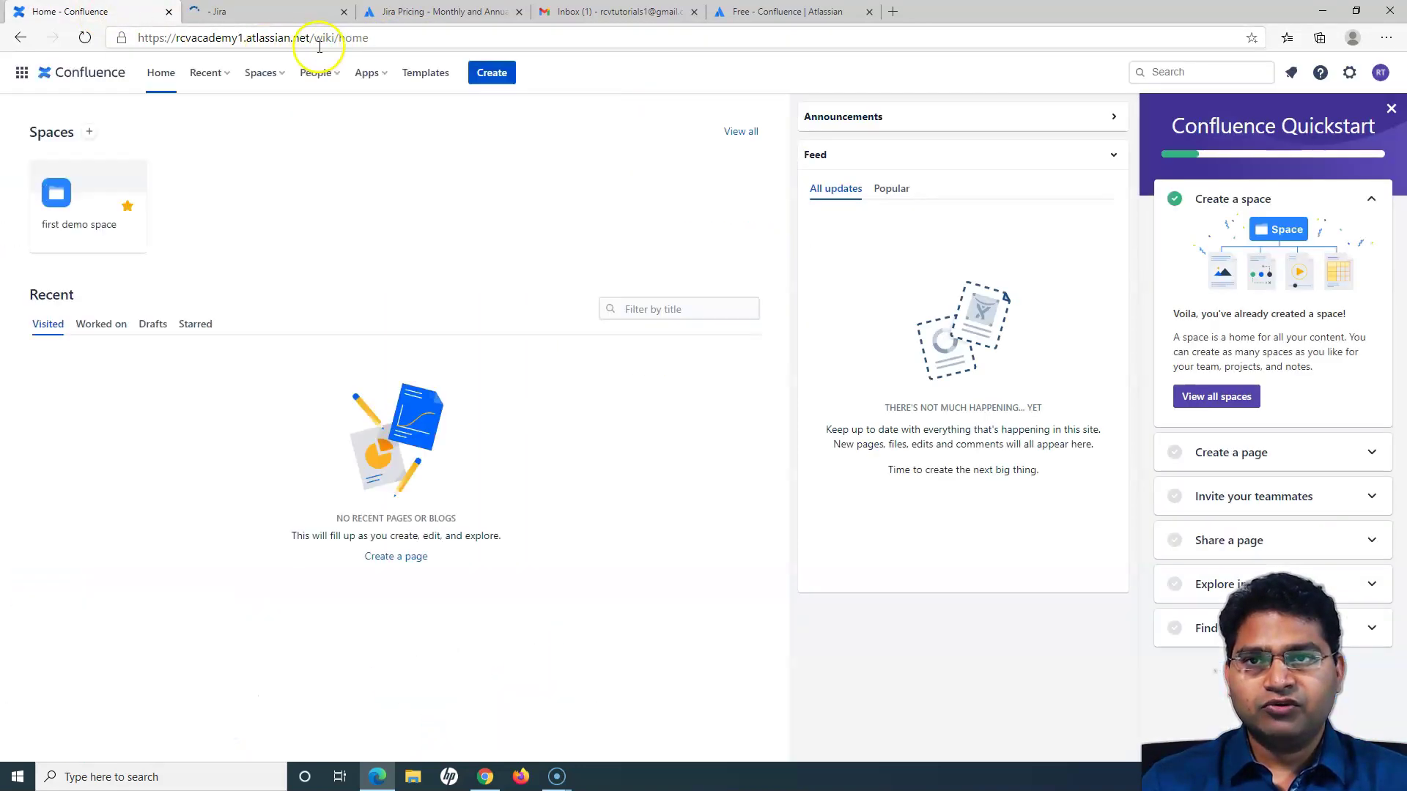
pyautogui.click(266, 20)
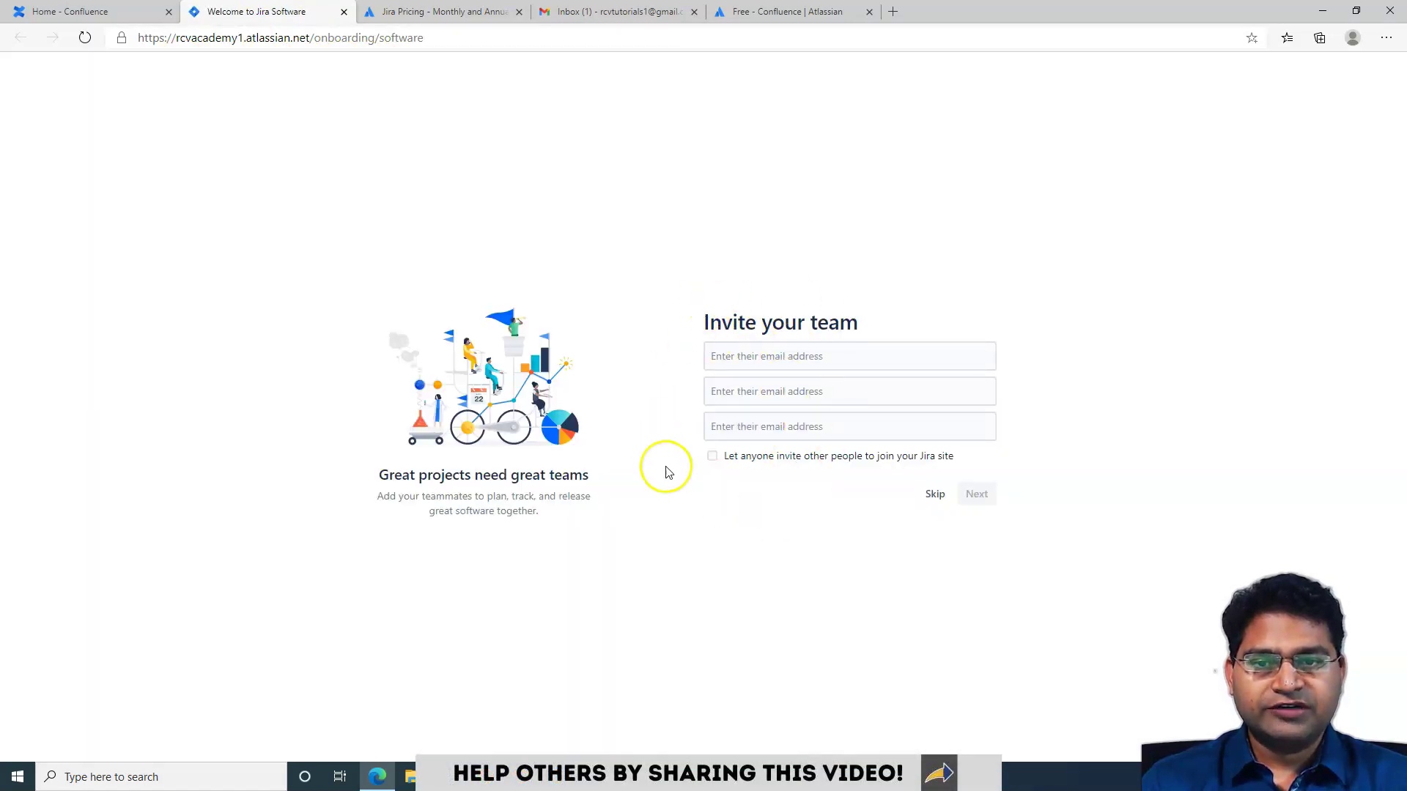
pyautogui.click(935, 496)
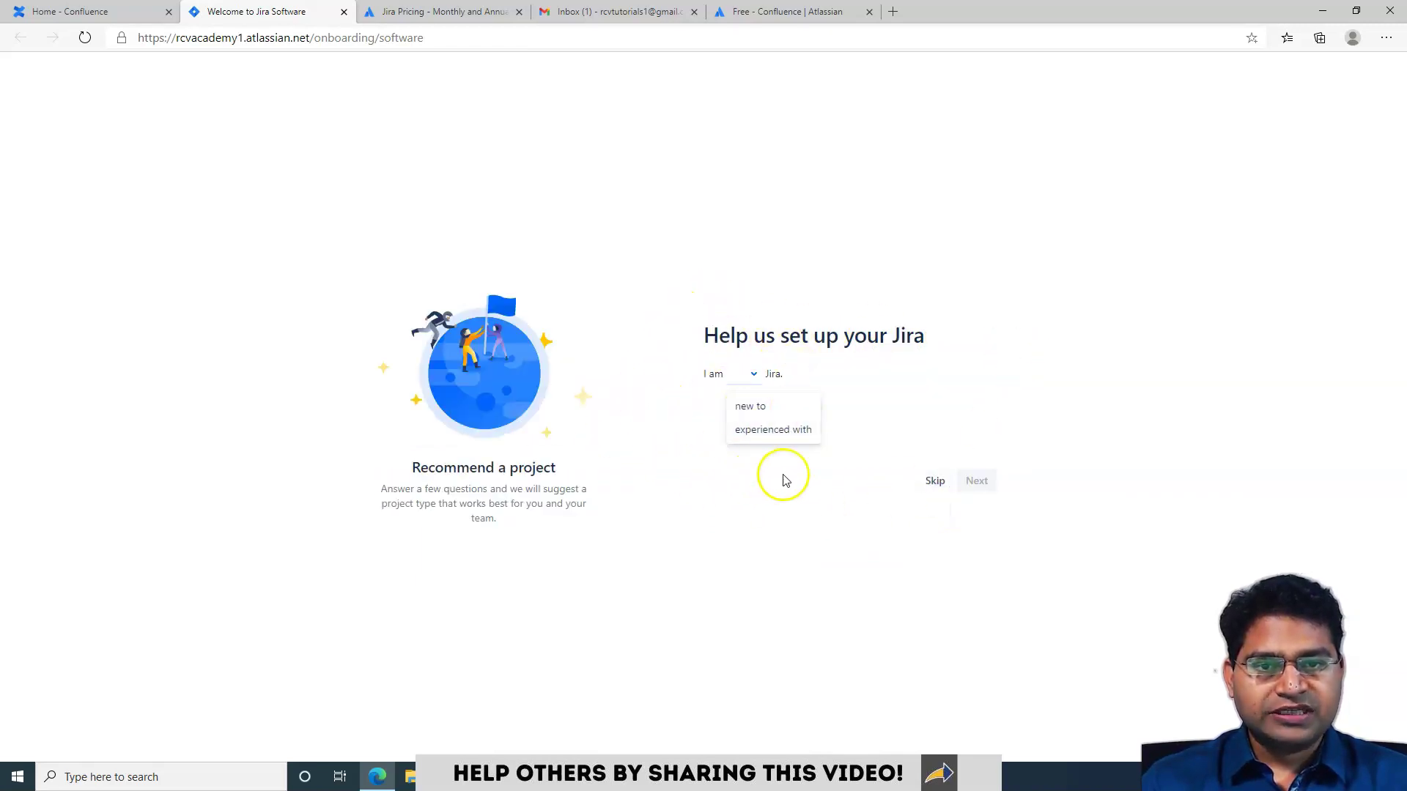
# Step: Answer the Jira setup questions with experienced with Jira, experienced with agile methodologies, features and a flexible schedule, and continue
pyautogui.click(748, 435)
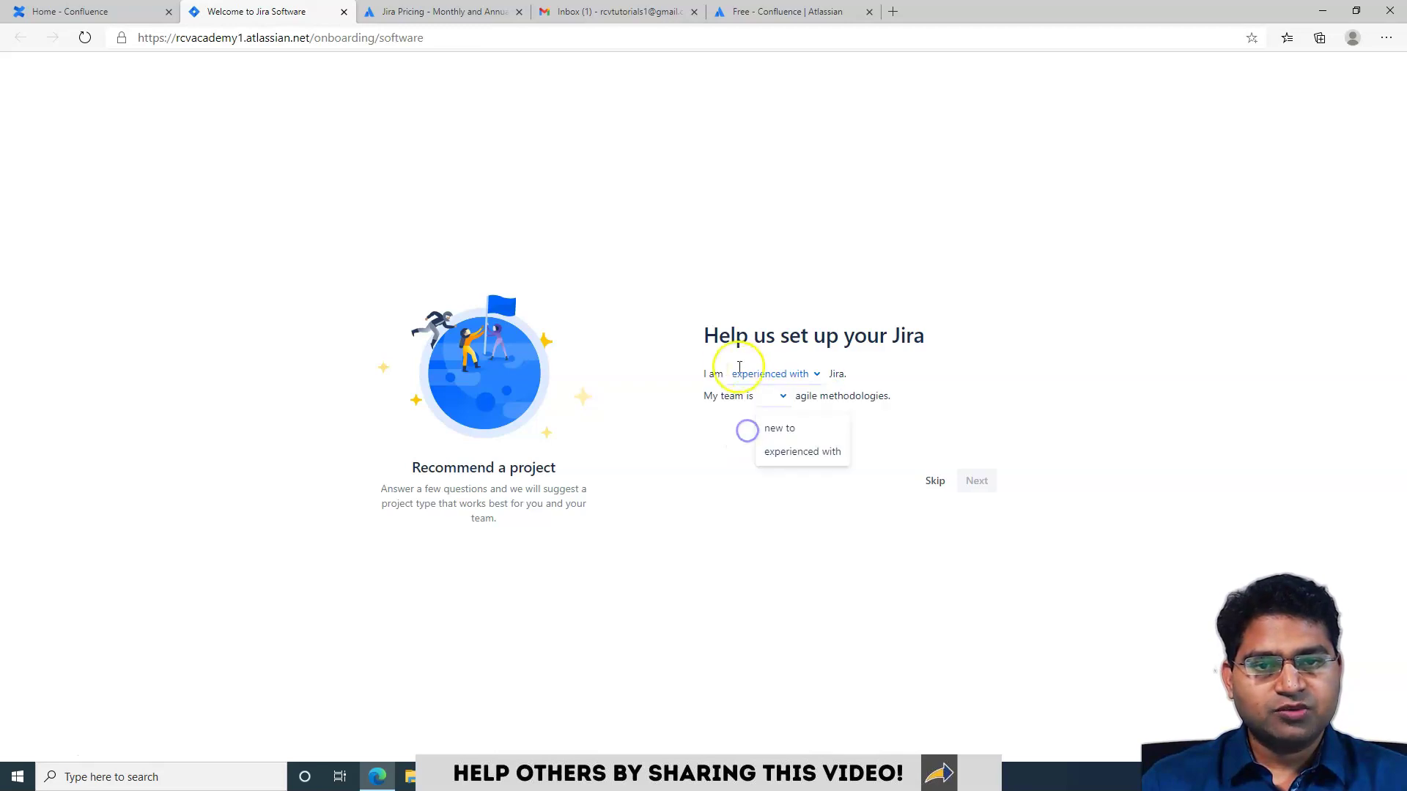
pyautogui.click(789, 456)
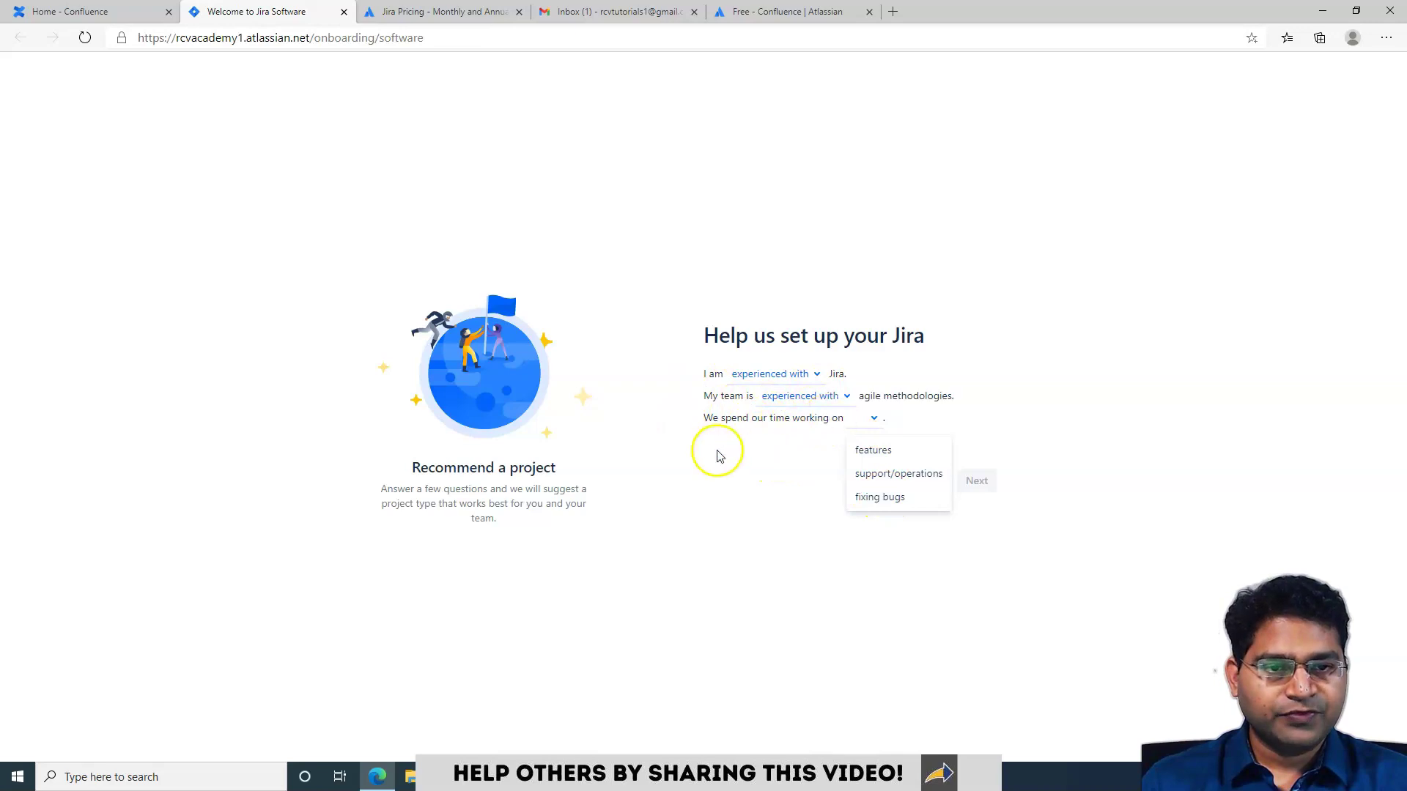
pyautogui.click(873, 450)
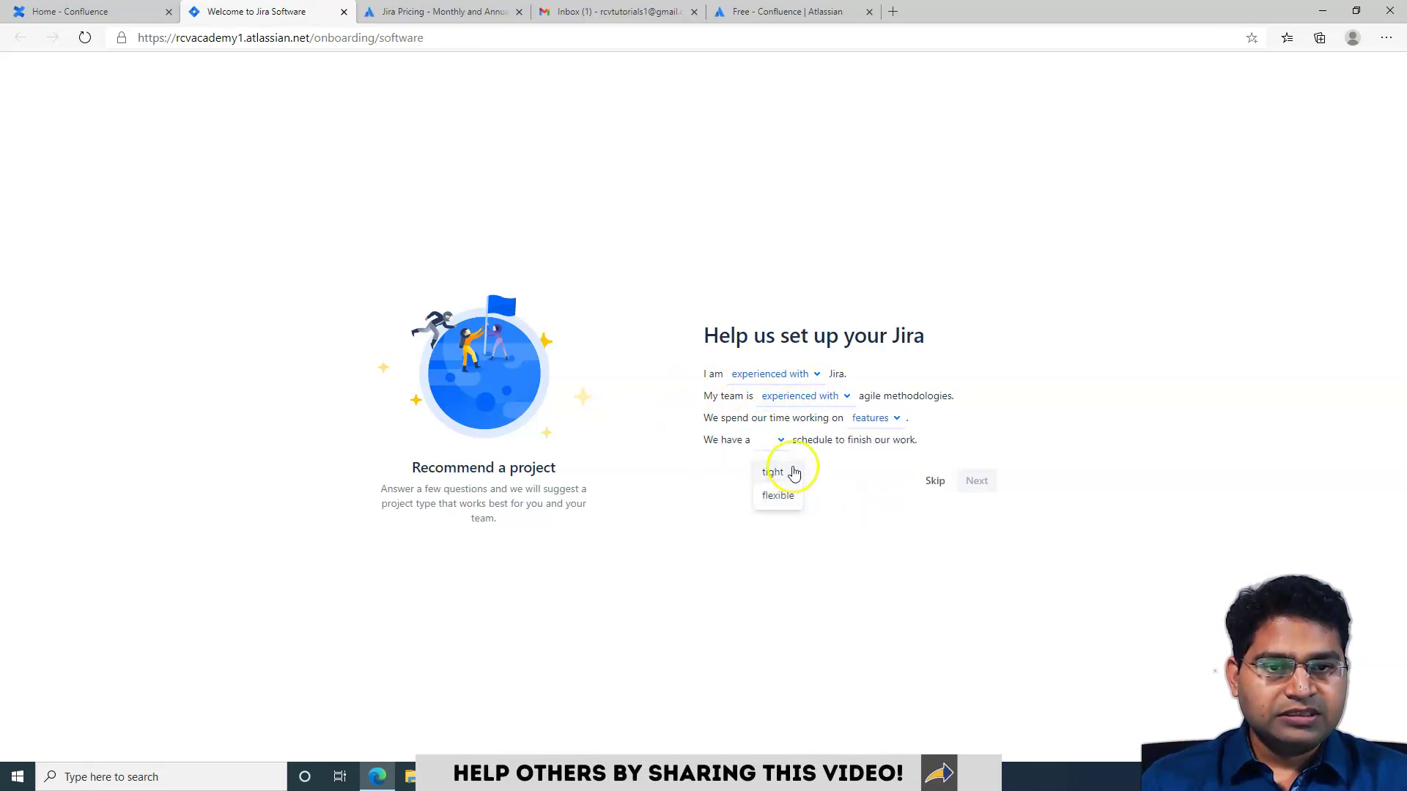
pyautogui.click(779, 497)
pyautogui.click(977, 480)
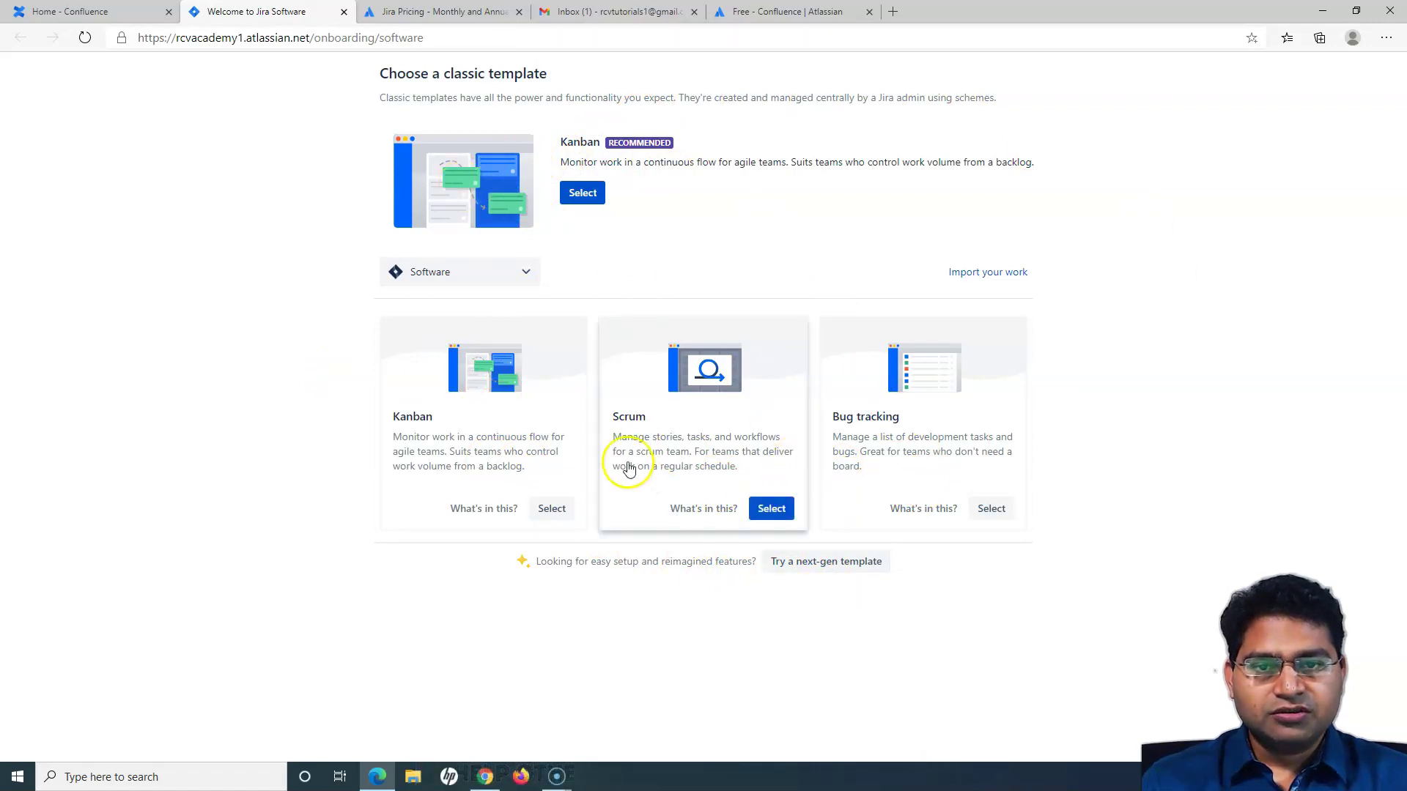
# Step: Create a project named "rcv demo" from the classic Scrum template
pyautogui.click(774, 511)
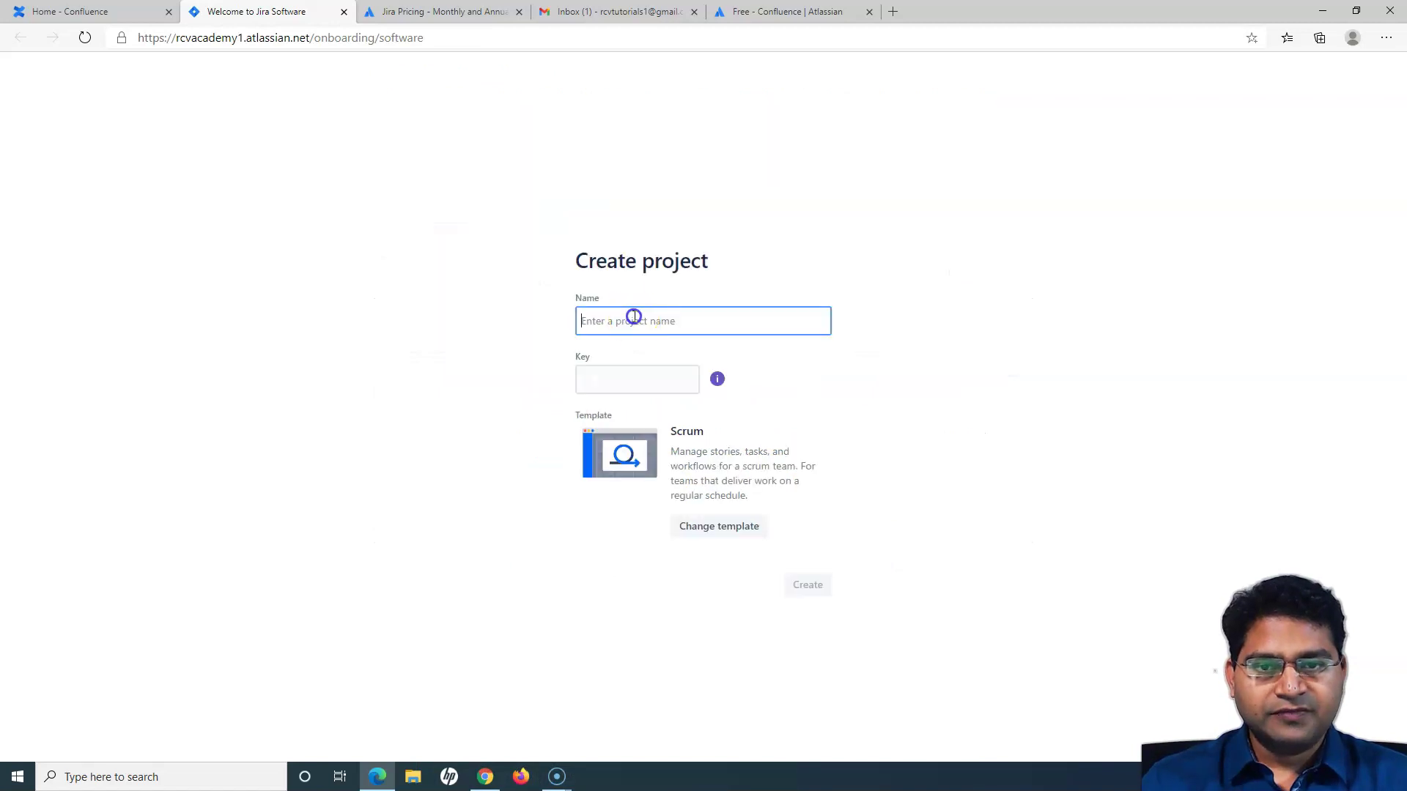
pyautogui.write('rcv demo')
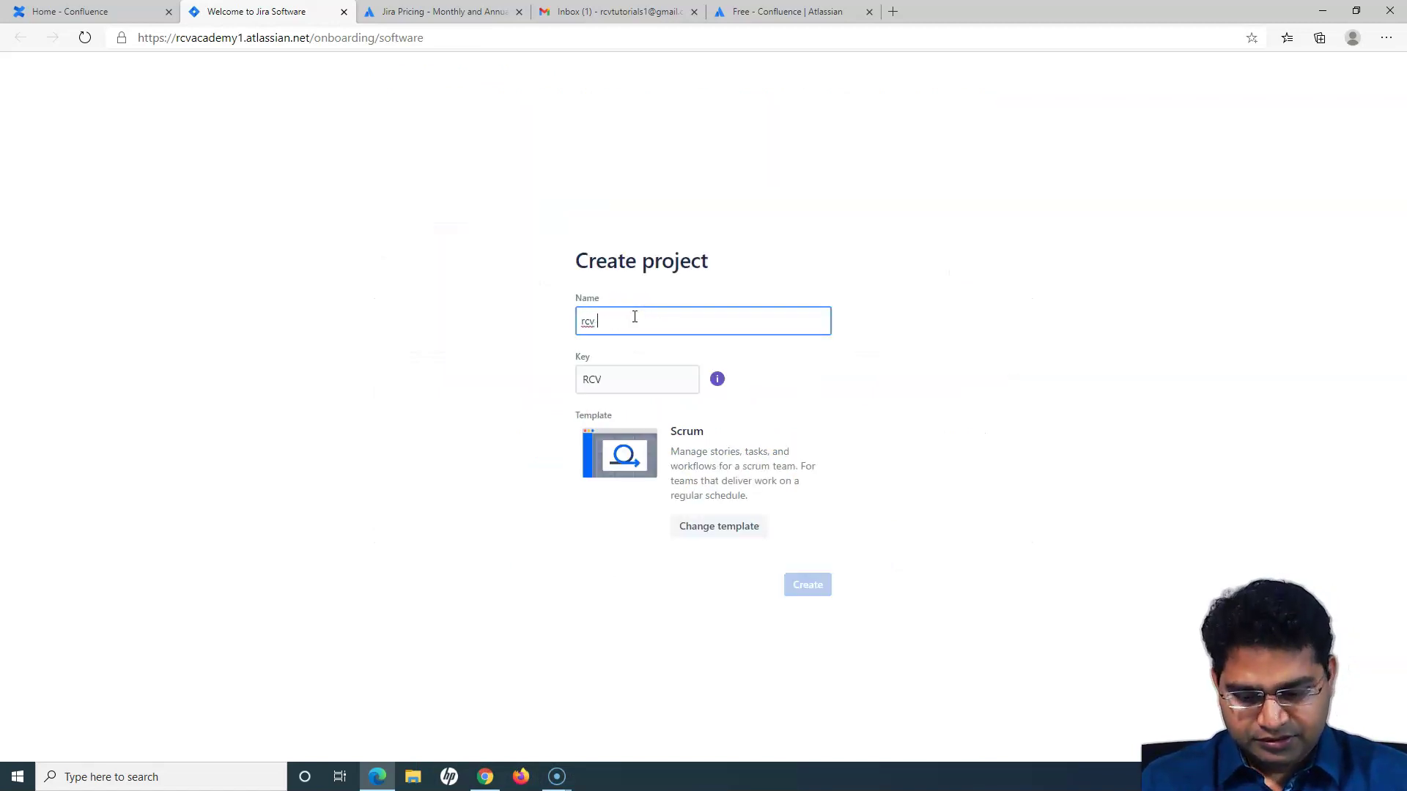
pyautogui.click(811, 586)
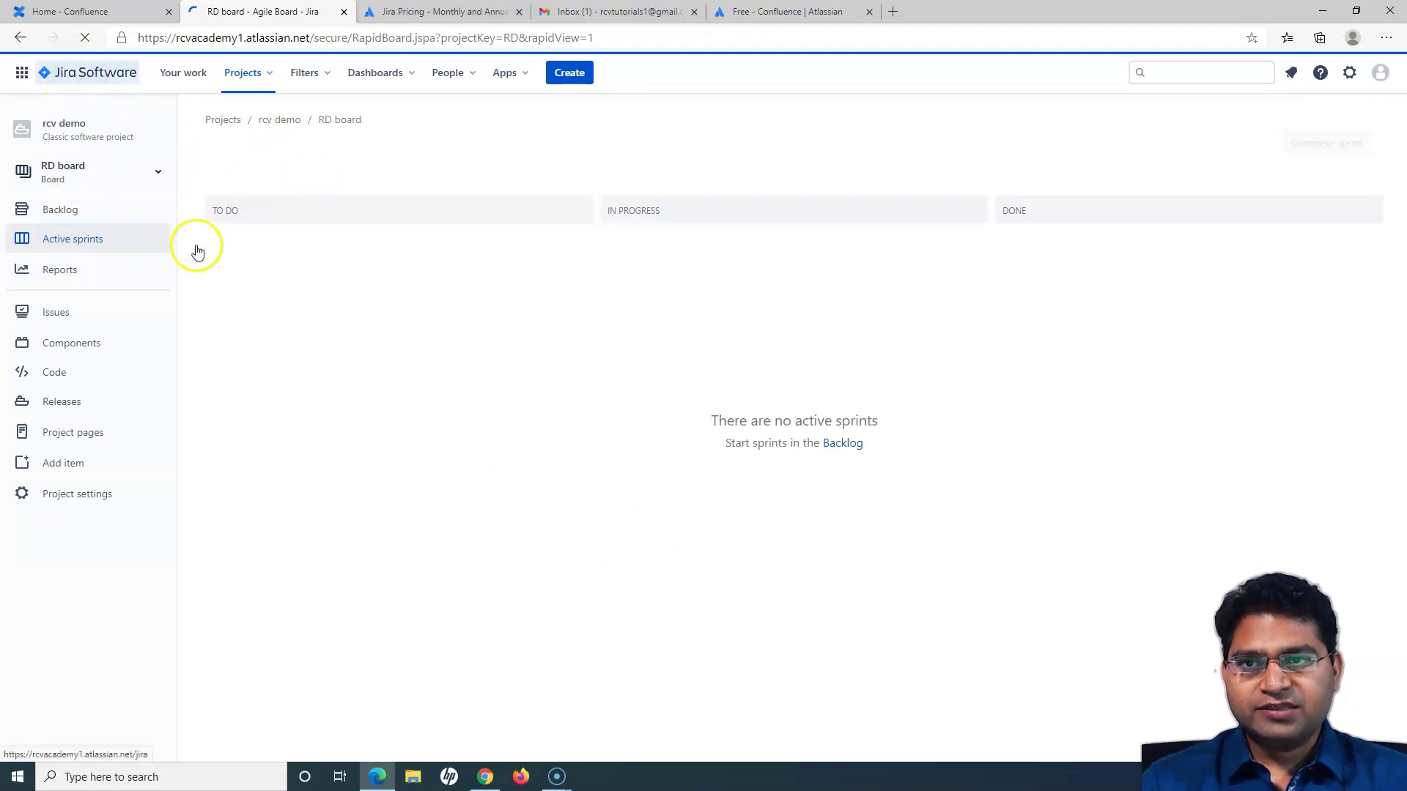
# Step: Examine the site address and the product switcher in Jira Software, and return to the Confluence home page
pyautogui.moveTo(140, 37); pyautogui.dragTo(279, 24)
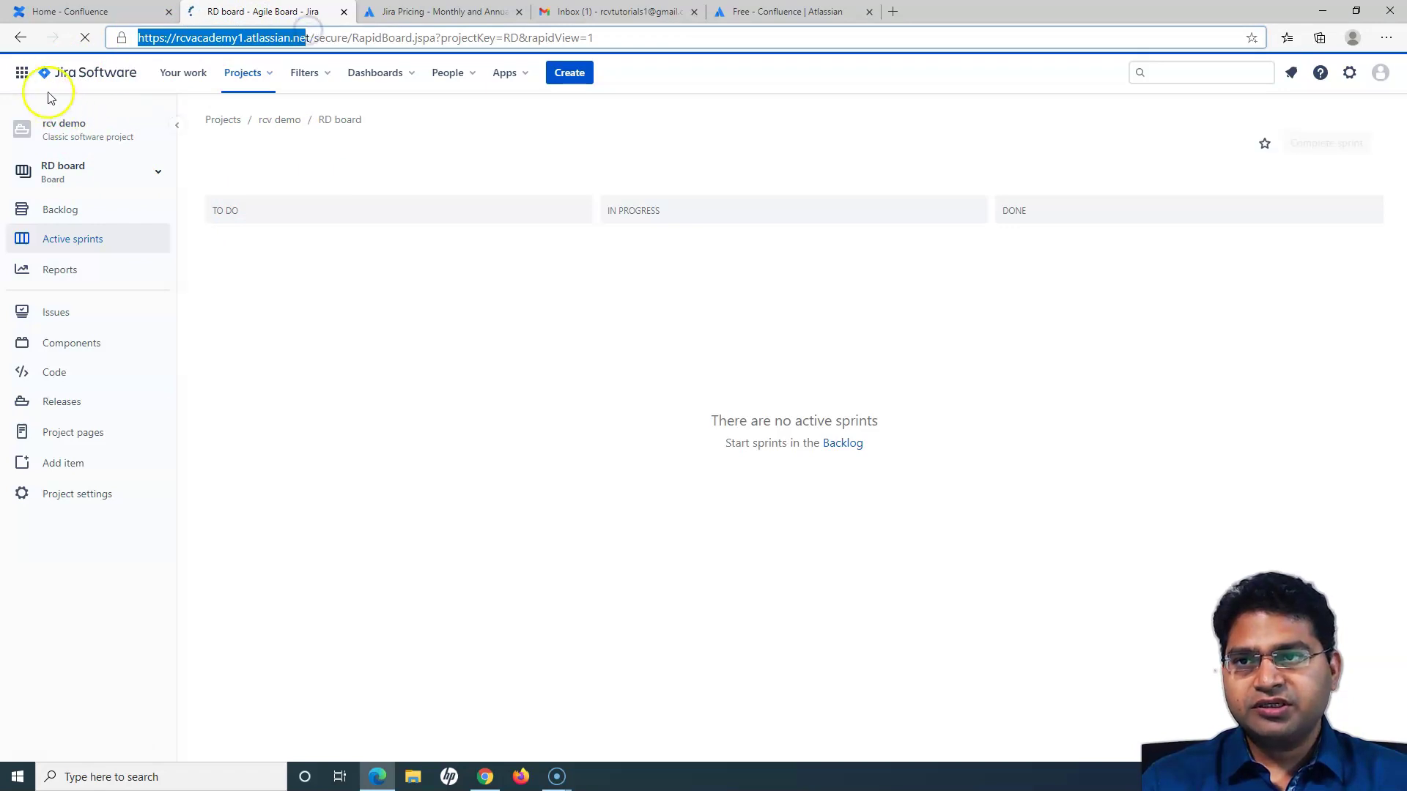
pyautogui.click(23, 75)
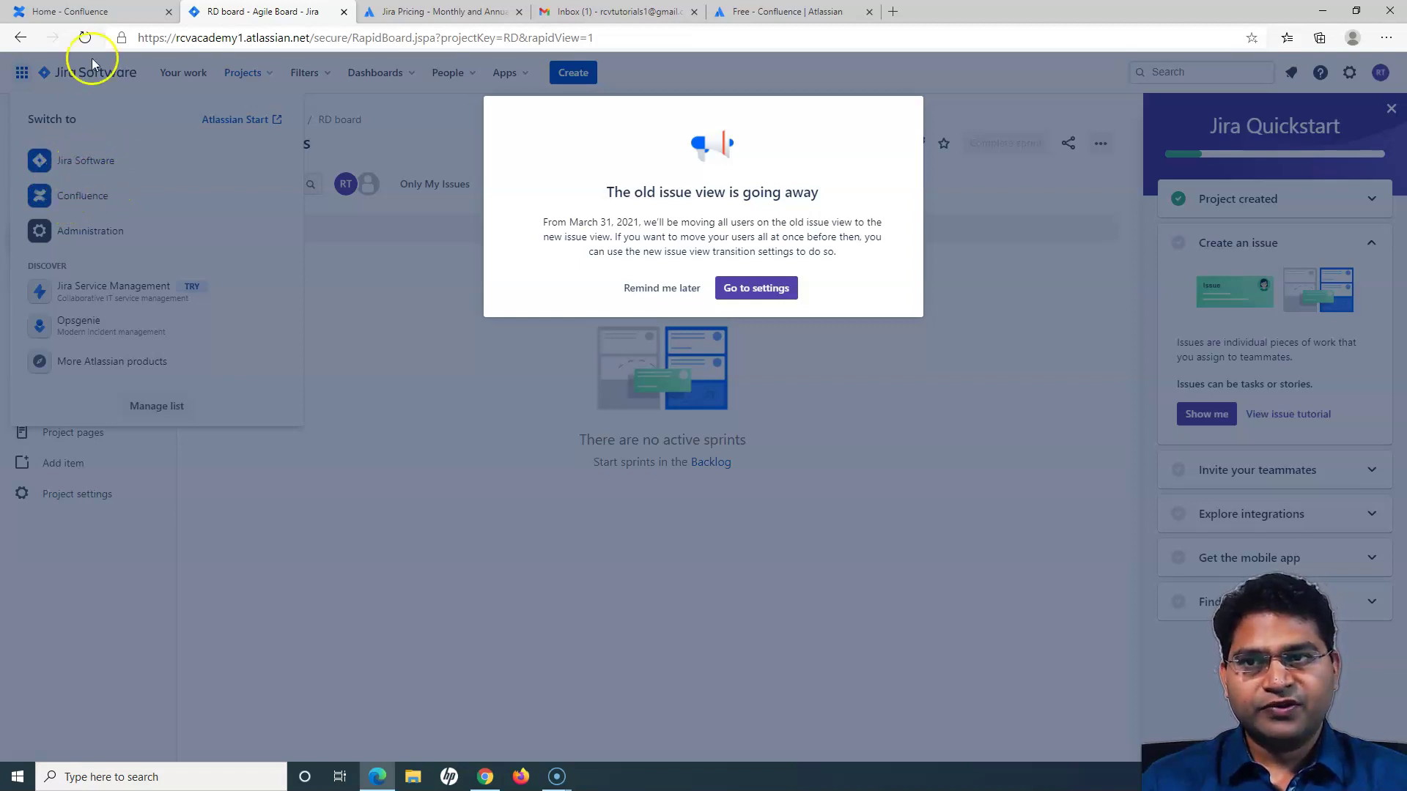
pyautogui.click(96, 13)
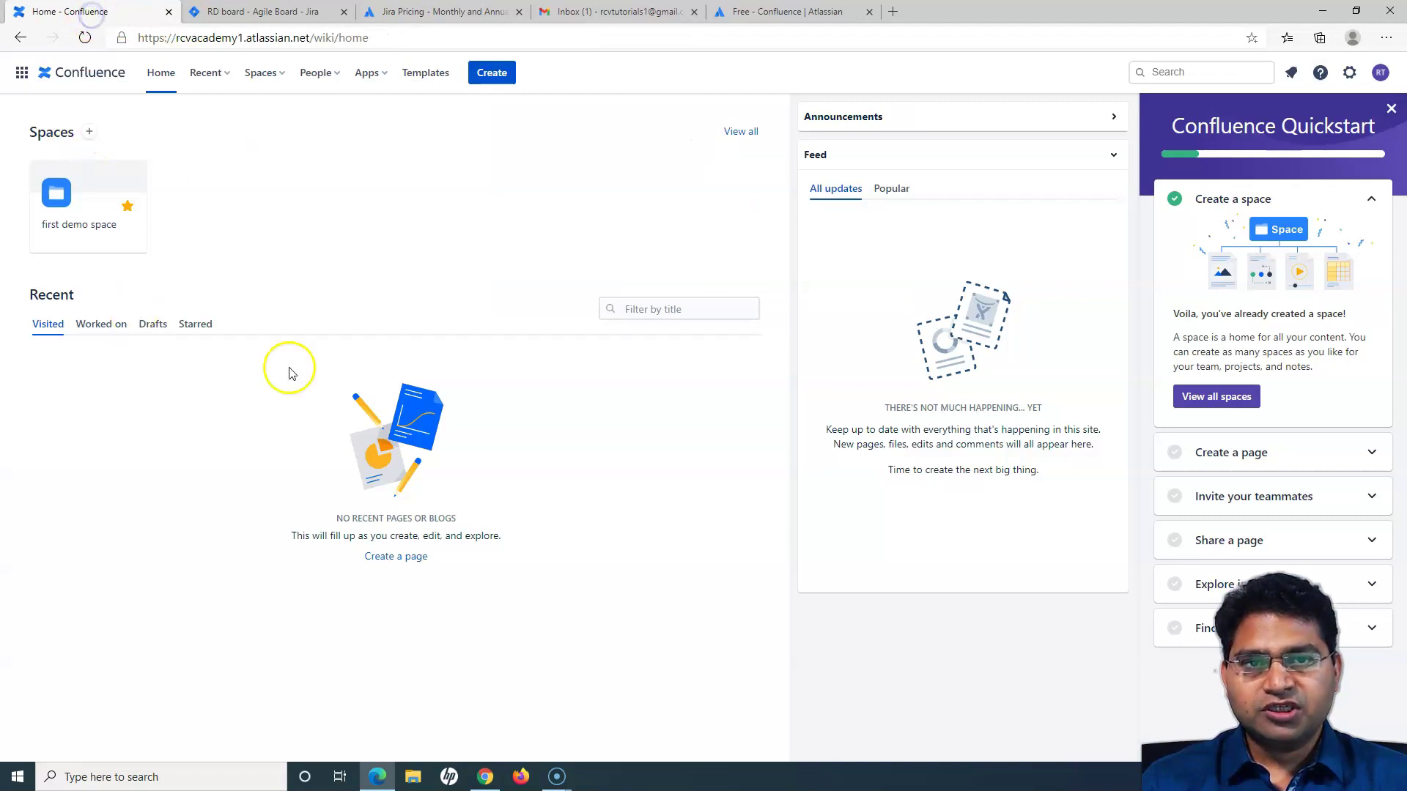